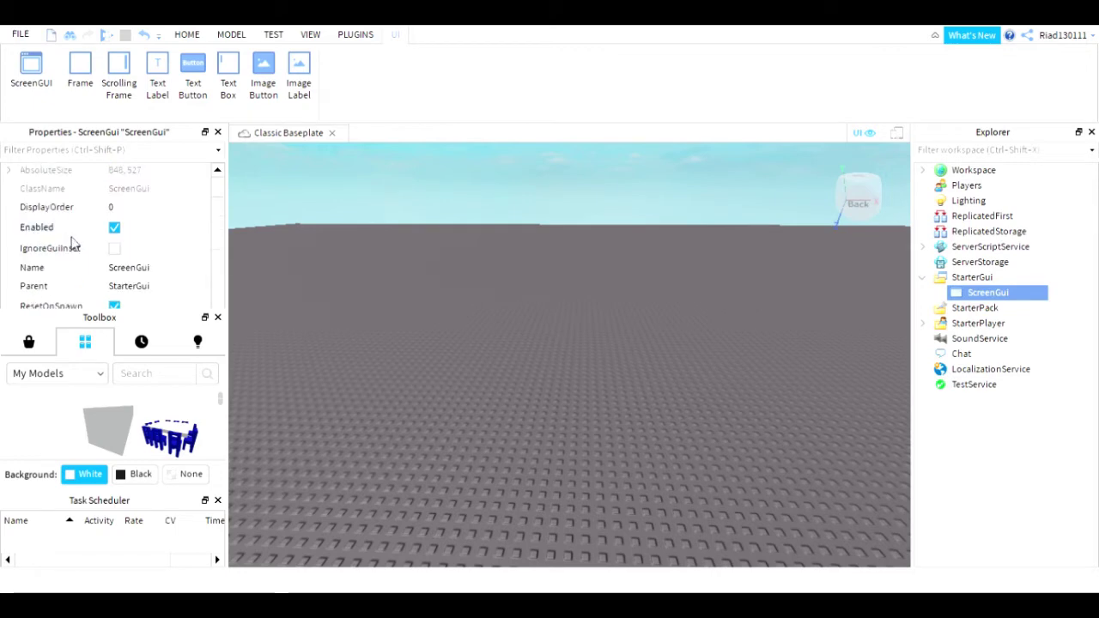
- Rename the ScreenGui under StarterGui as Shop
left_click(168, 272)
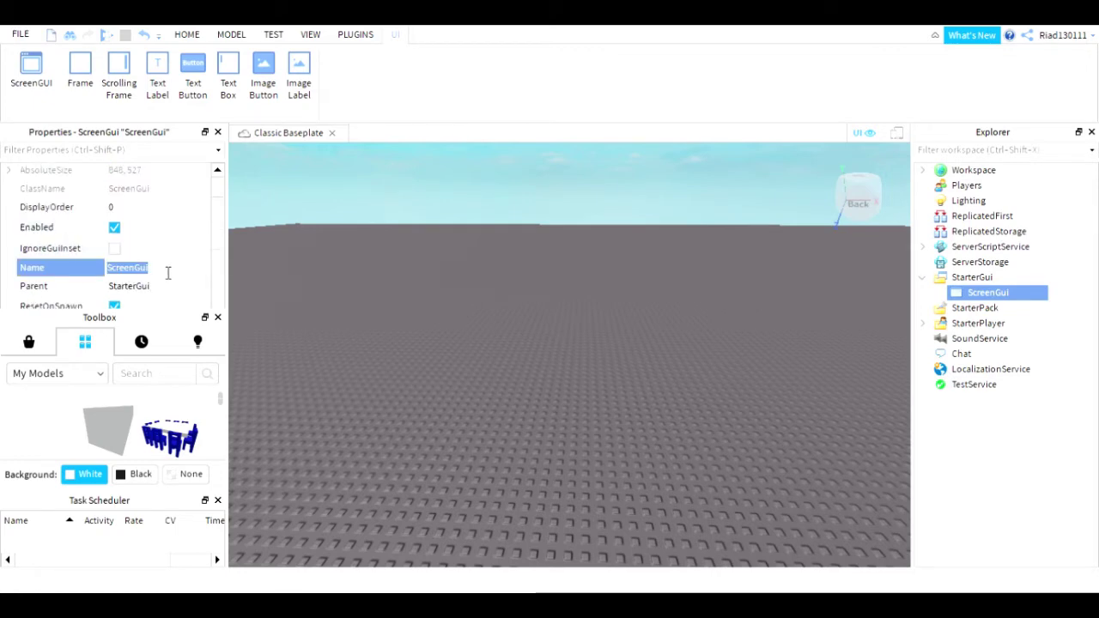
type("Shop")
key("Return")
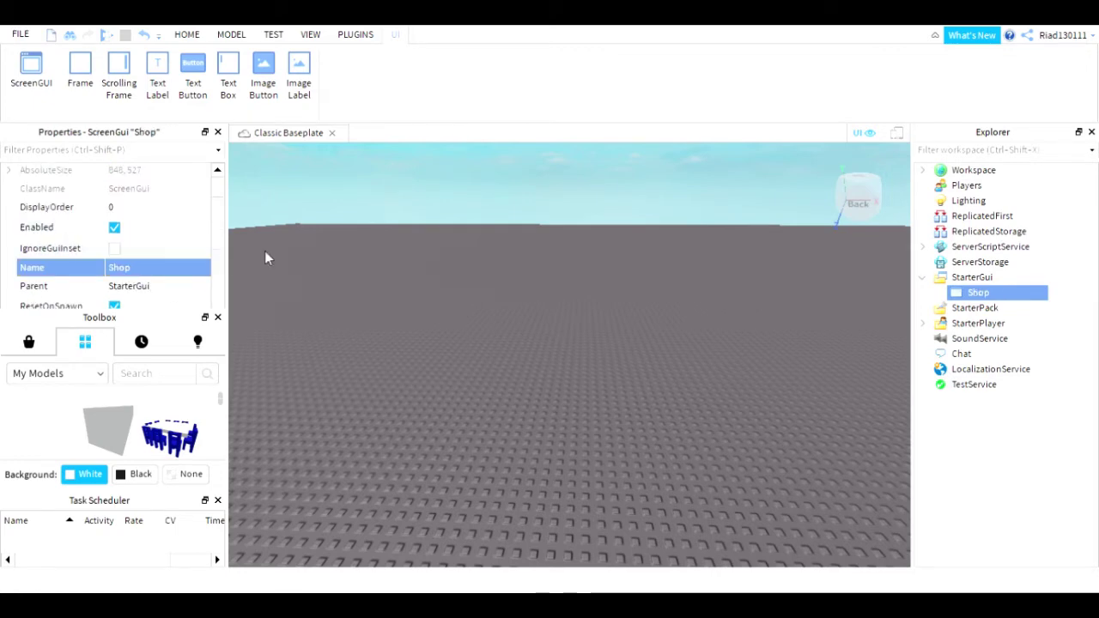
- Add a frame to the Shop GUI, enlarge it to about 420 x 498, and place it near the middle of the viewport
mouse_move(978, 295)
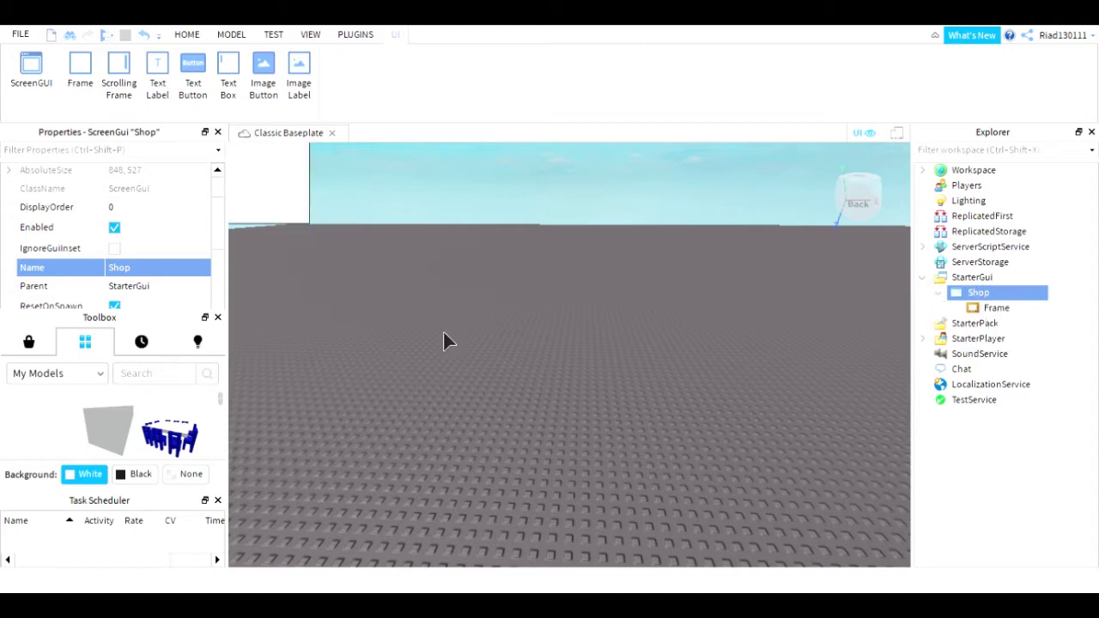
left_click_drag(271, 224, 696, 550)
mouse_move(640, 388)
left_mouse_down()
mouse_move(660, 400)
mouse_move(632, 375)
left_mouse_up()
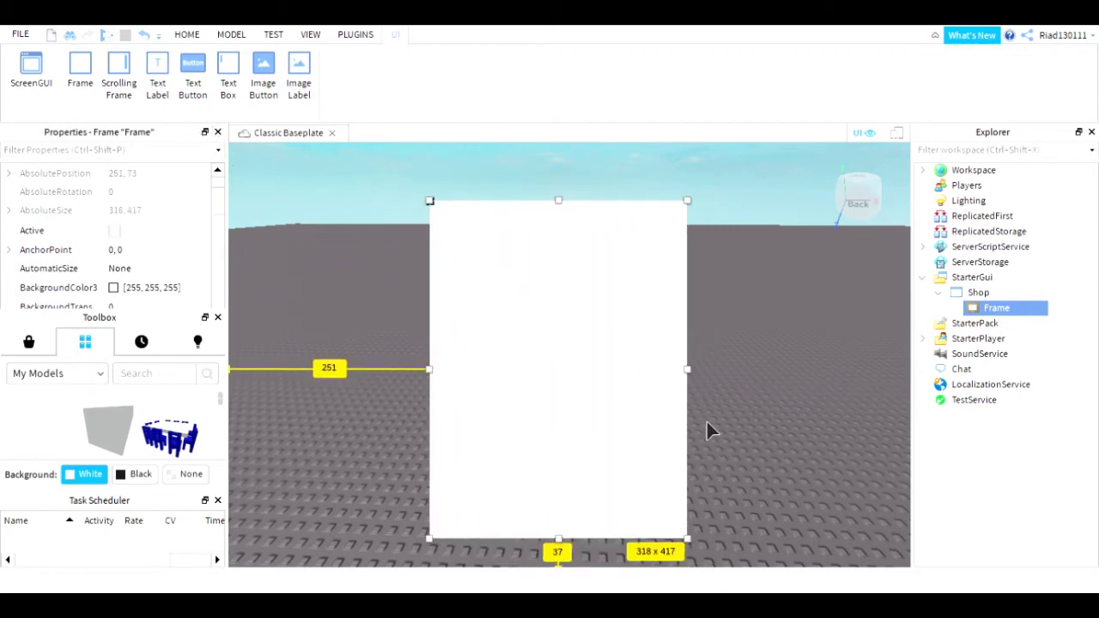
left_click_drag(711, 393, 788, 403)
left_click_drag(612, 551, 611, 582)
left_click_drag(634, 475, 629, 440)
left_click_drag(614, 552, 616, 589)
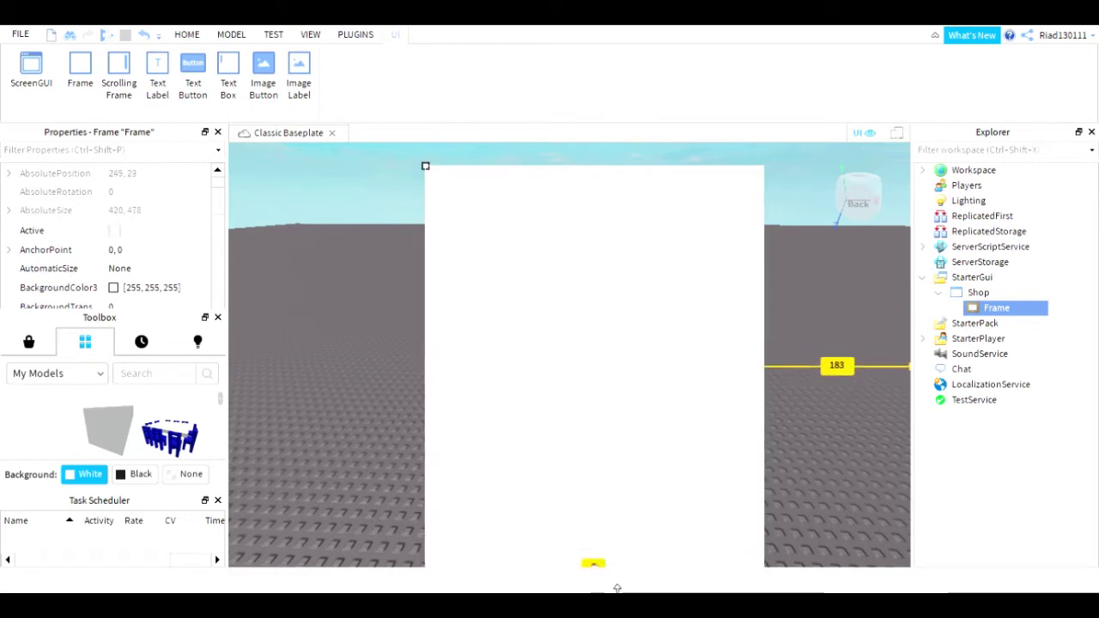
left_click_drag(620, 437, 641, 412)
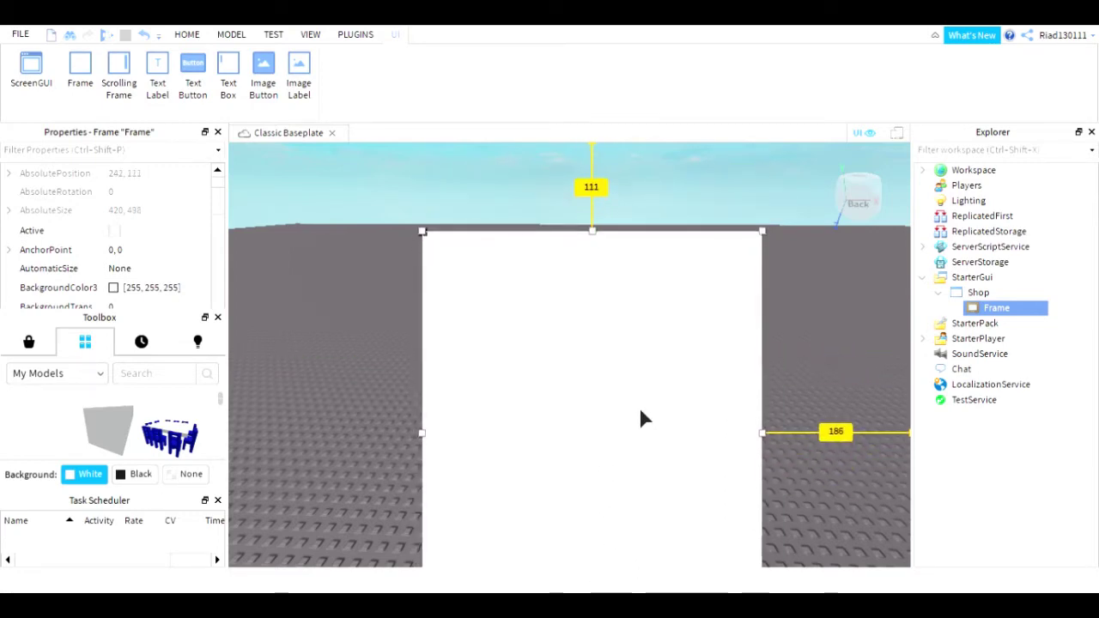
left_click(773, 304)
- Add a text label inside the frame and stretch it across the frame's full width at the top, about 420 x 65
left_click(1027, 309)
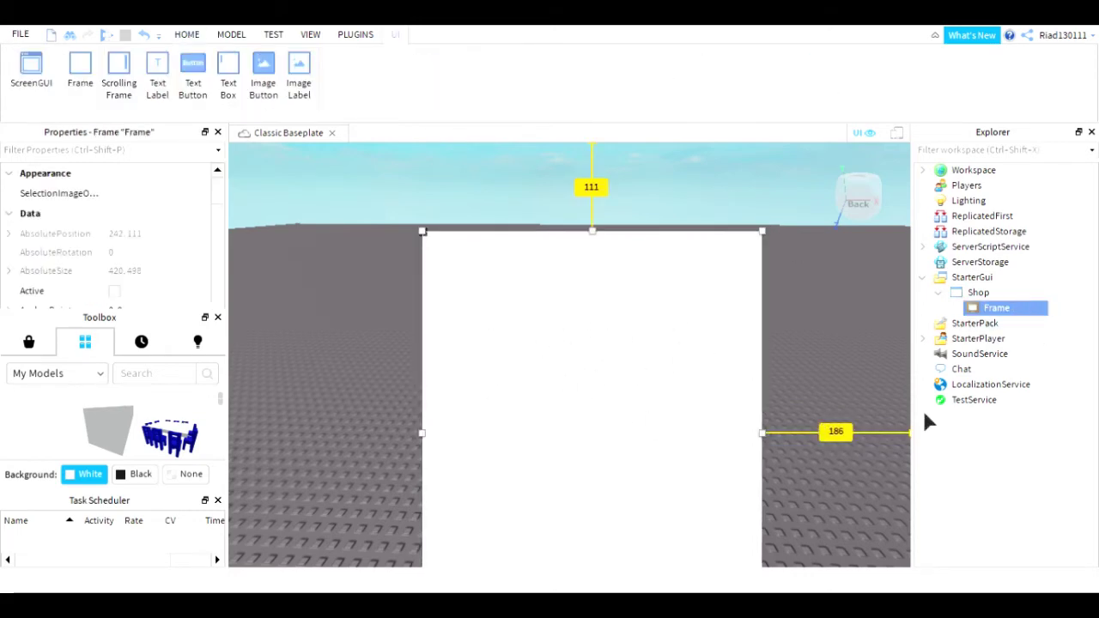
left_click(157, 72)
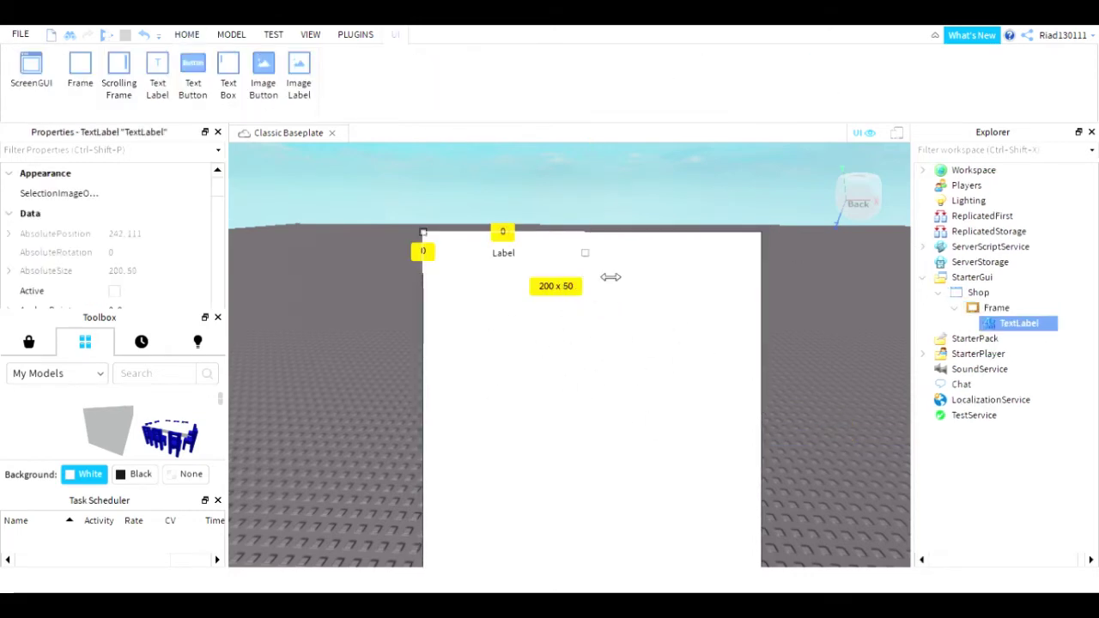
left_click_drag(585, 273, 784, 294)
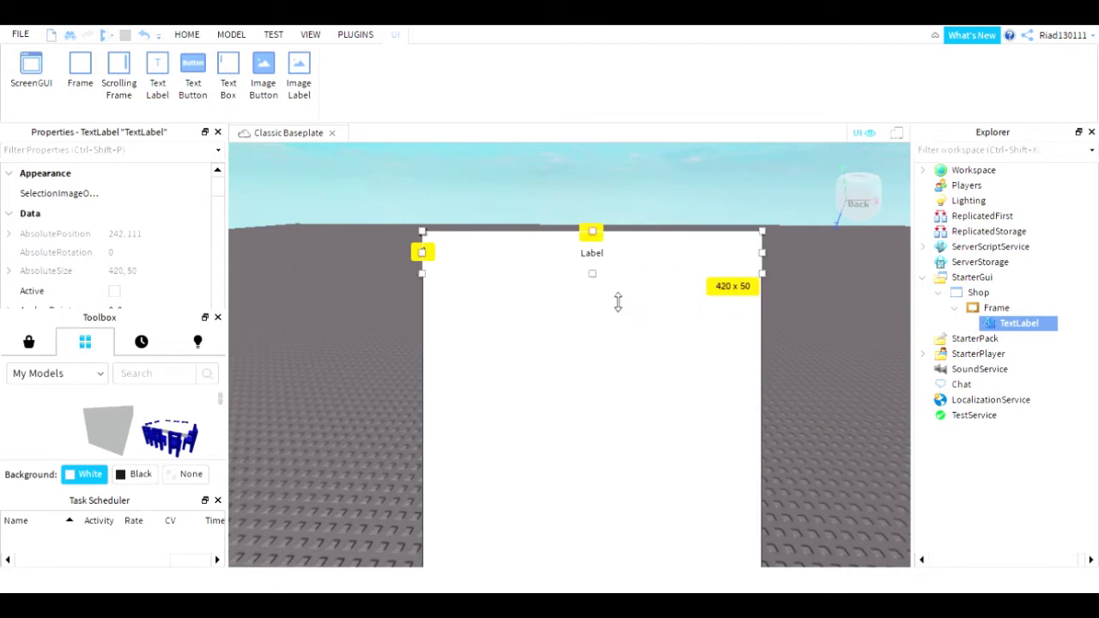
left_click_drag(618, 304, 618, 311)
- Set the text label's background transparency to 1 and its border size to 0
scroll(96, 275, "down", 3)
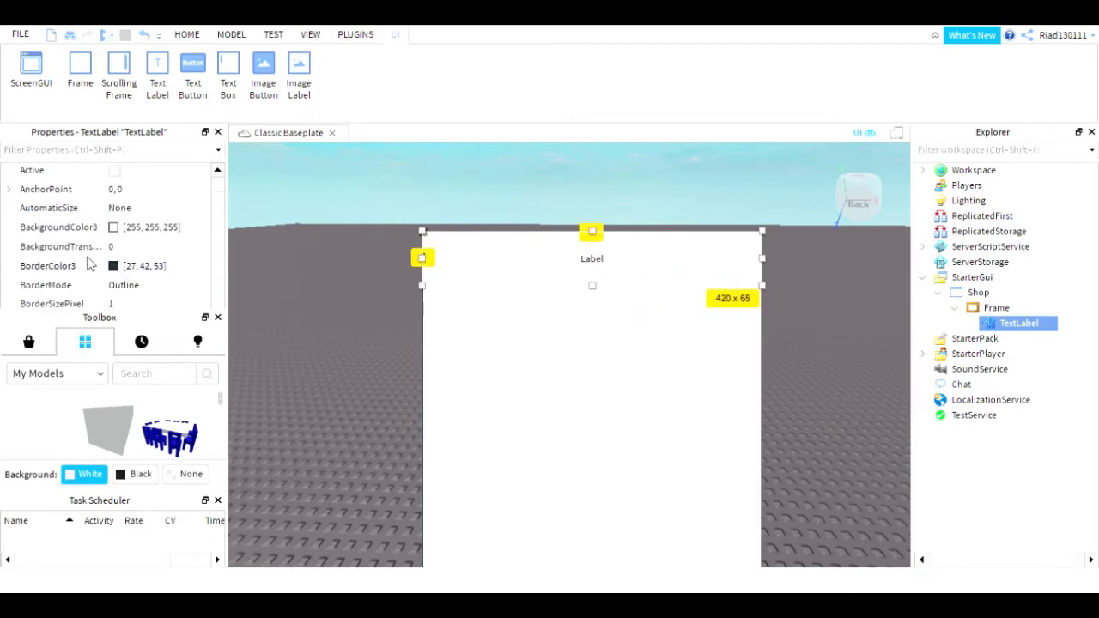
left_click(103, 226)
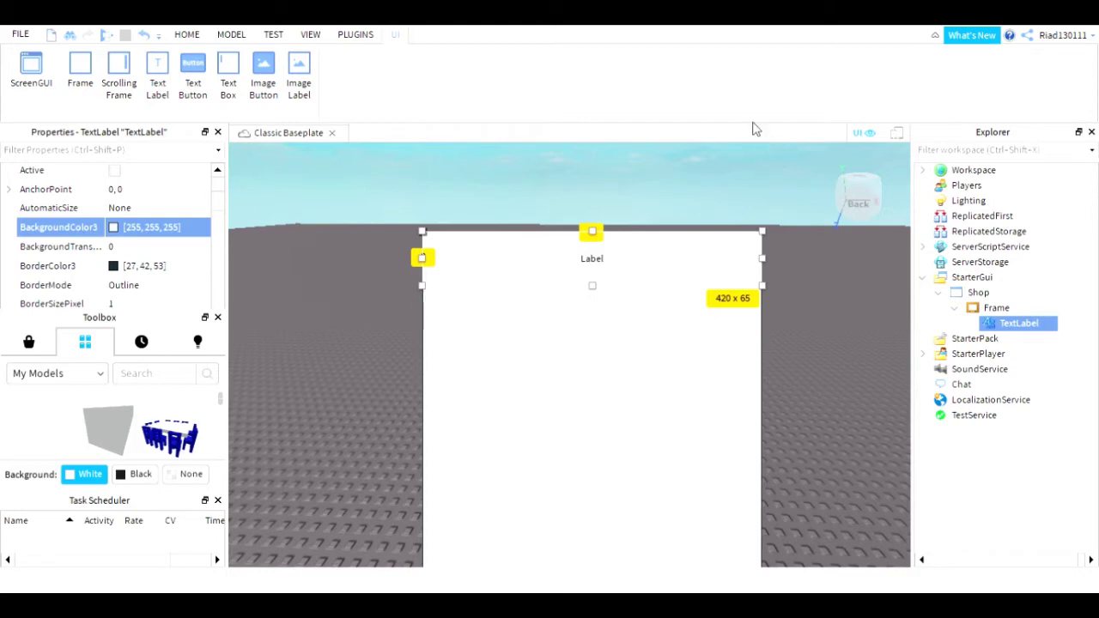
left_click(128, 247)
type("1")
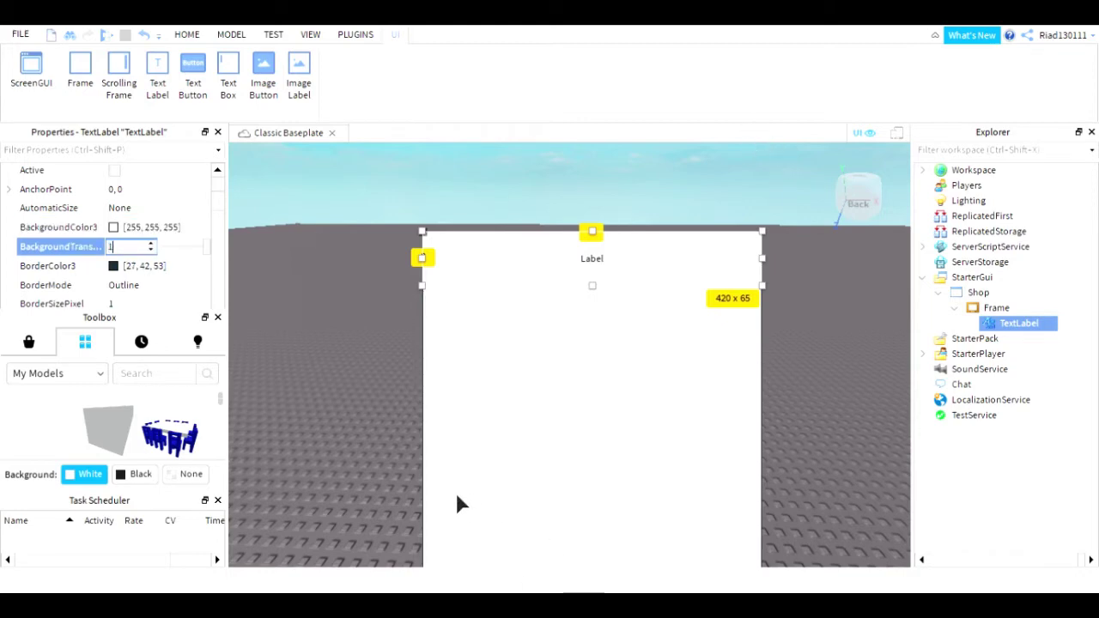
key("Return")
left_click(142, 307)
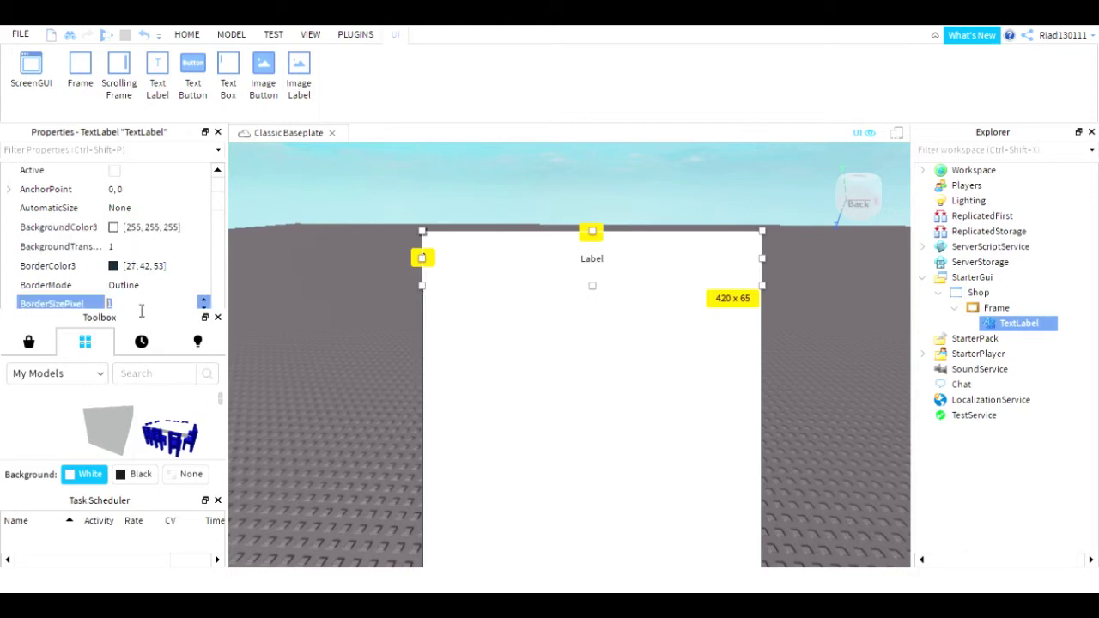
type("0")
key("Return")
left_click(484, 412)
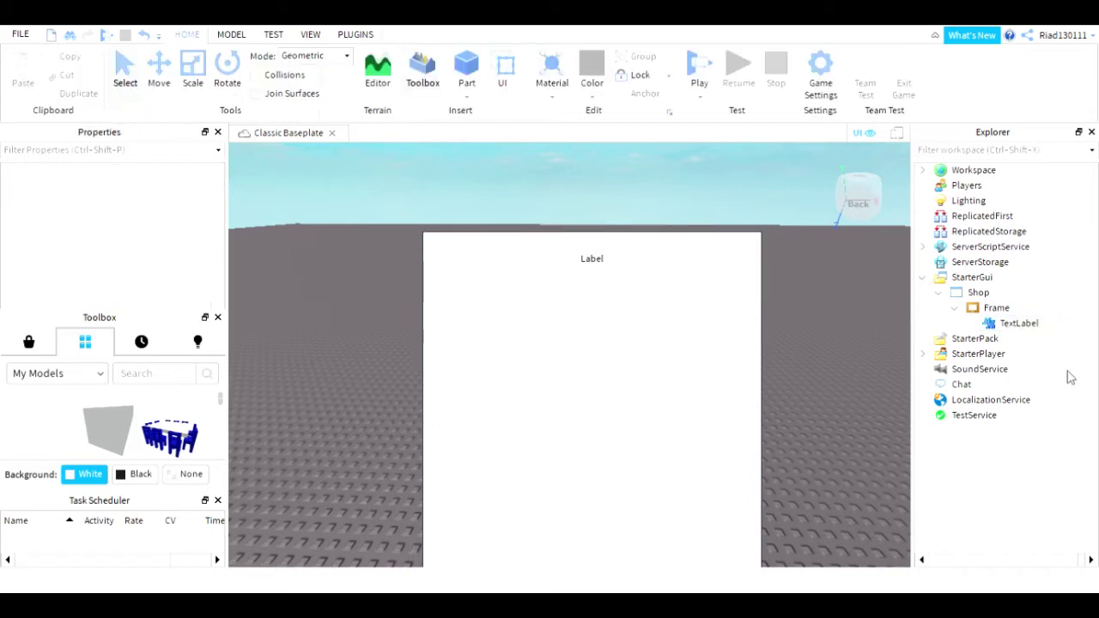
- Set the frame's background color to blue [0, 170, 255]
left_click(978, 309)
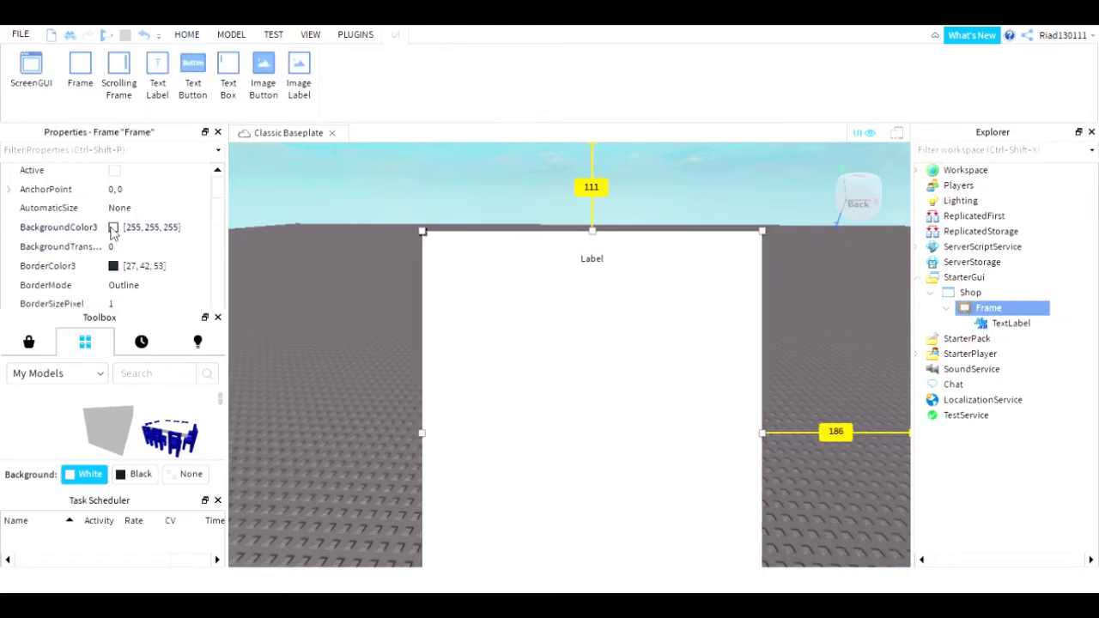
left_click(113, 229)
left_click(439, 226)
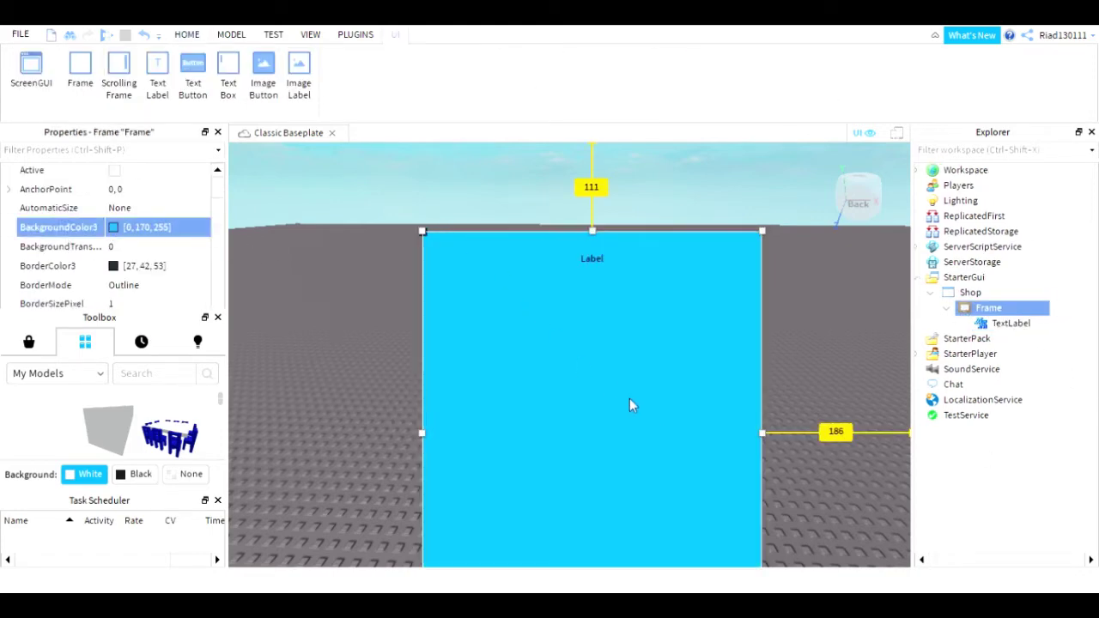
- Change the text label's font to Cartoon and its text to SHOP
left_click(586, 273)
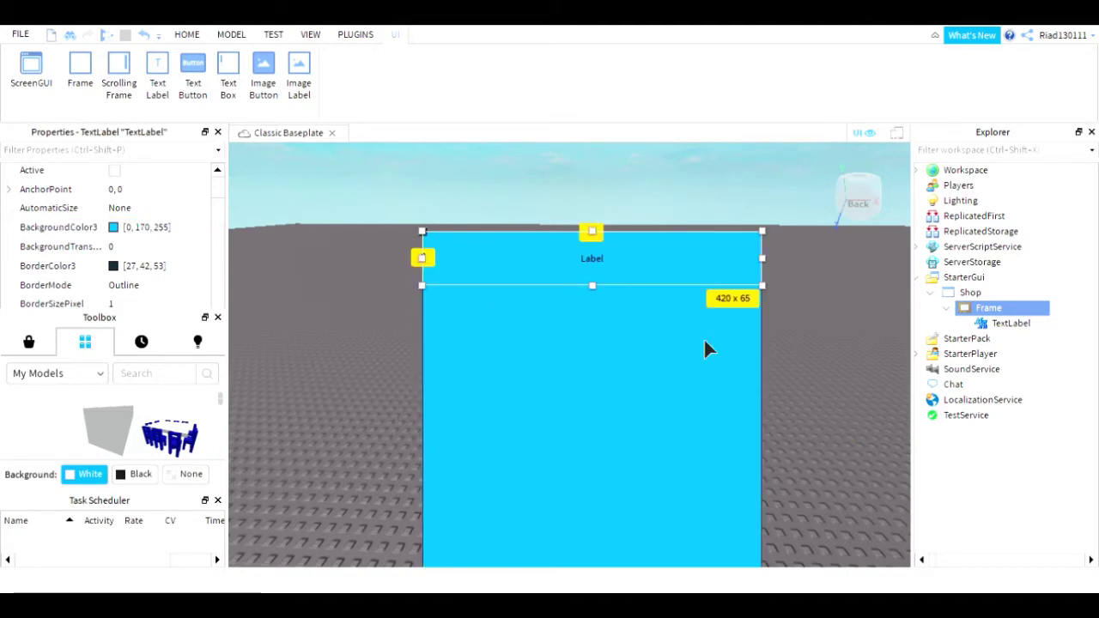
scroll(111, 270, "down", 5)
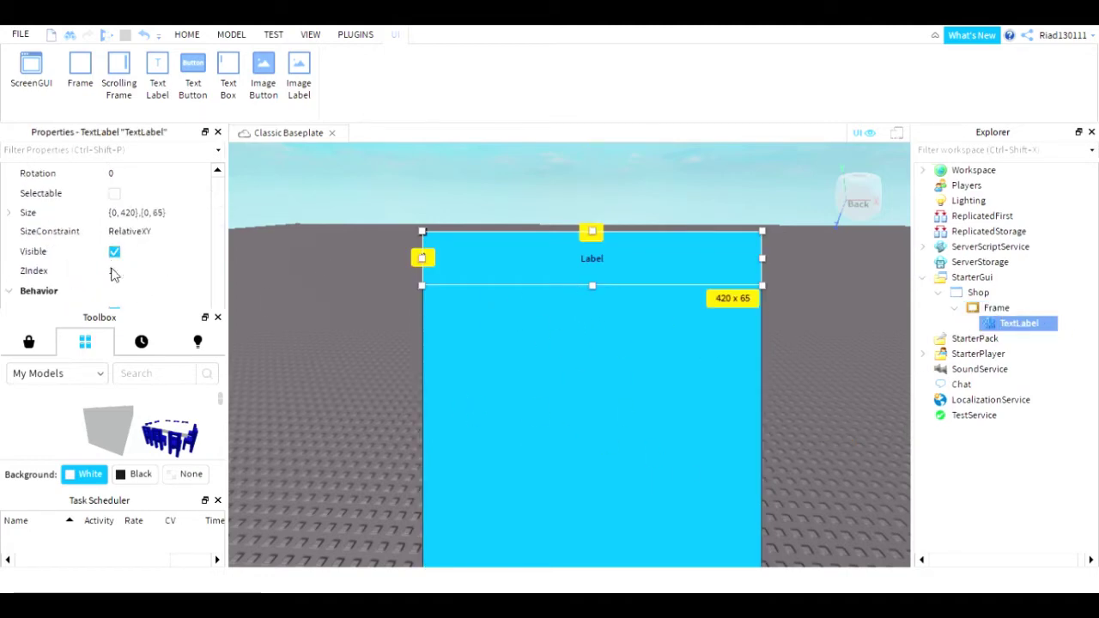
scroll(111, 252, "up", 1)
scroll(111, 257, "down", 4)
scroll(131, 225, "down", 3)
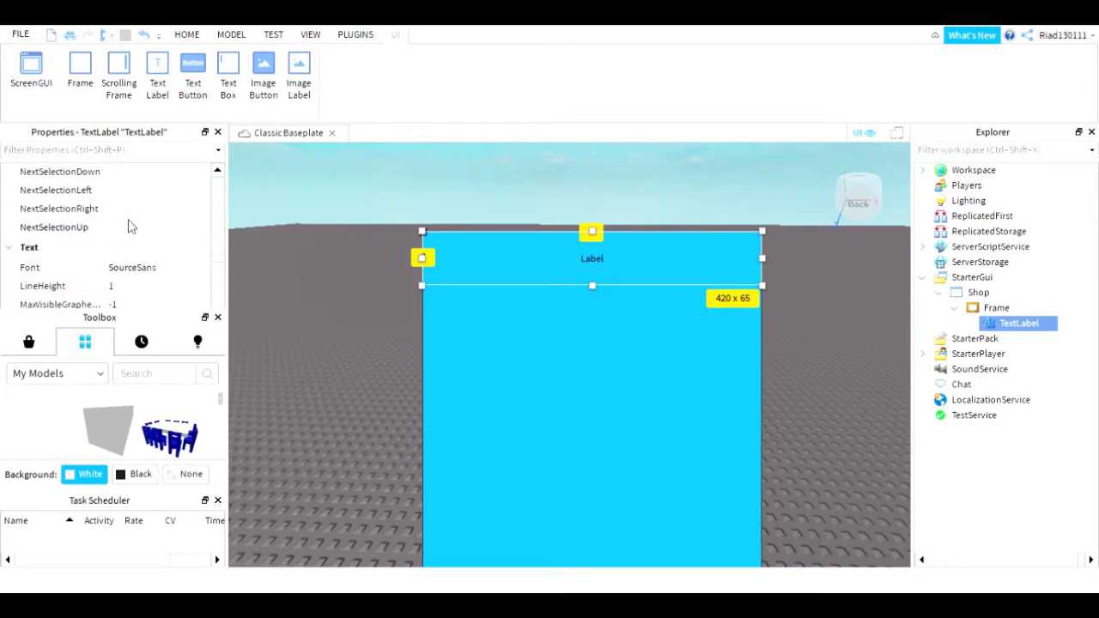
scroll(140, 223, "down", 3)
left_click(144, 210)
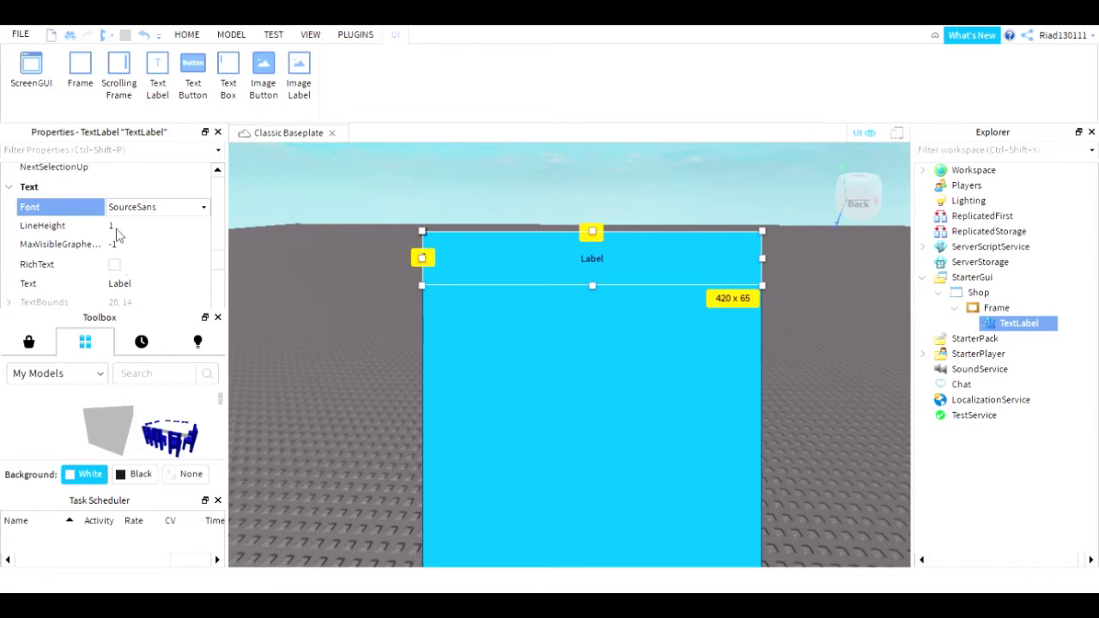
left_click(126, 246)
left_click(120, 283)
type("S")
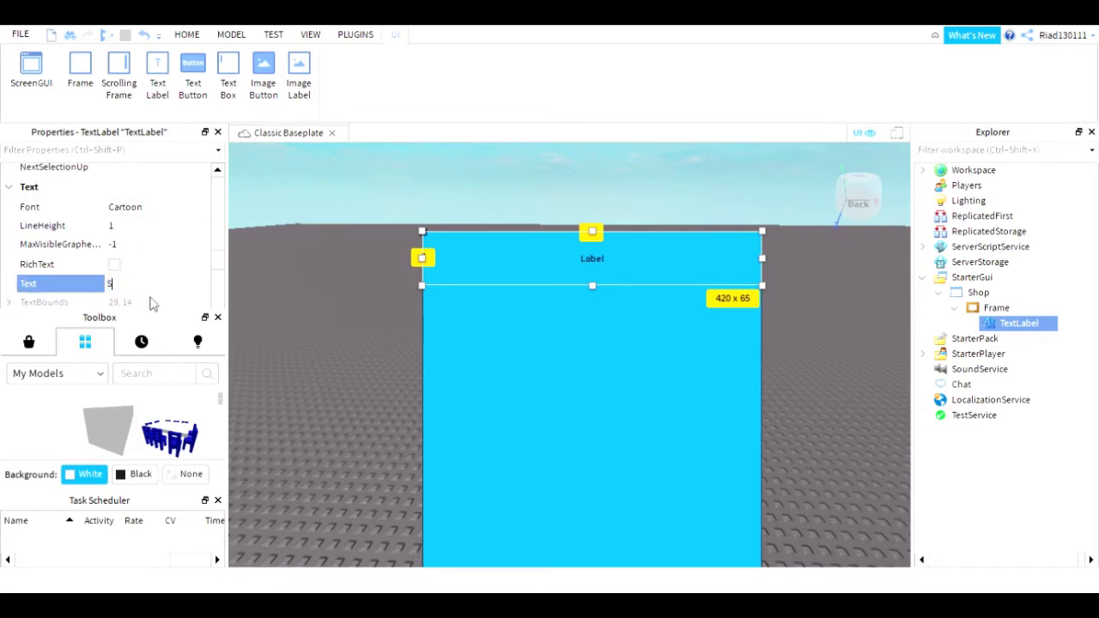
type("HOP")
key("Return")
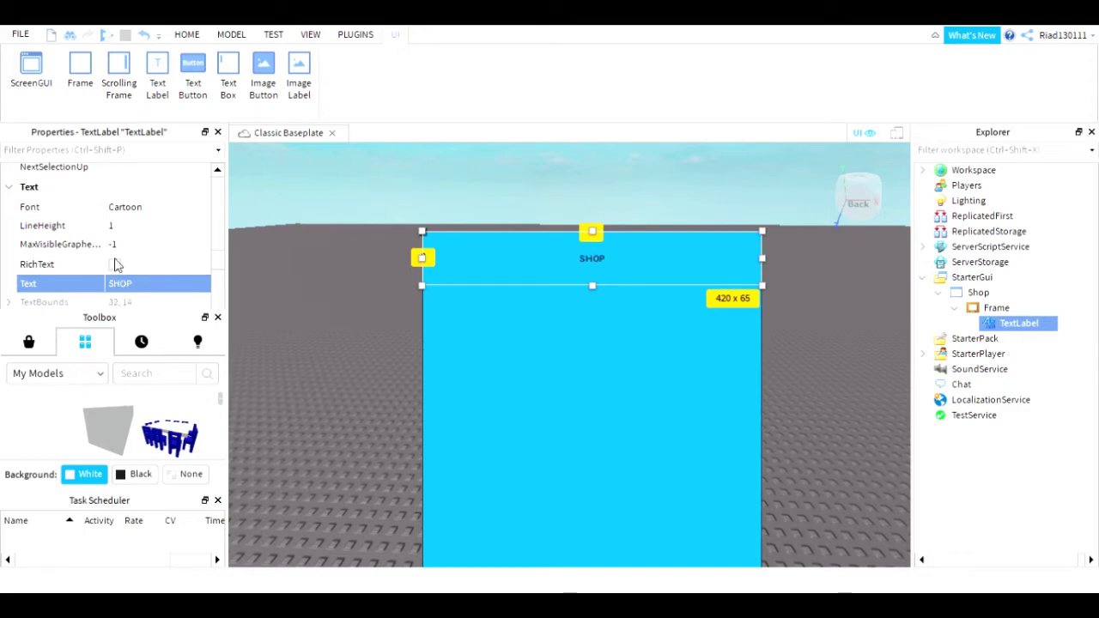
- Turn on text scaling for the SHOP label and set its text color to white [255, 255, 255]
scroll(114, 265, "down", 1)
left_click(115, 303)
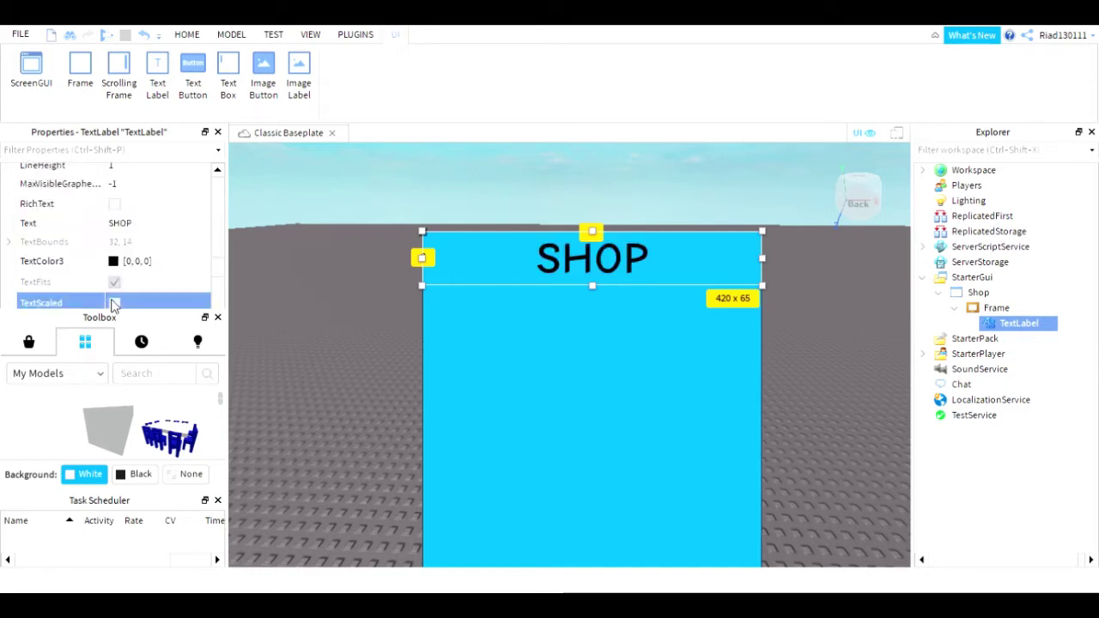
left_click(115, 262)
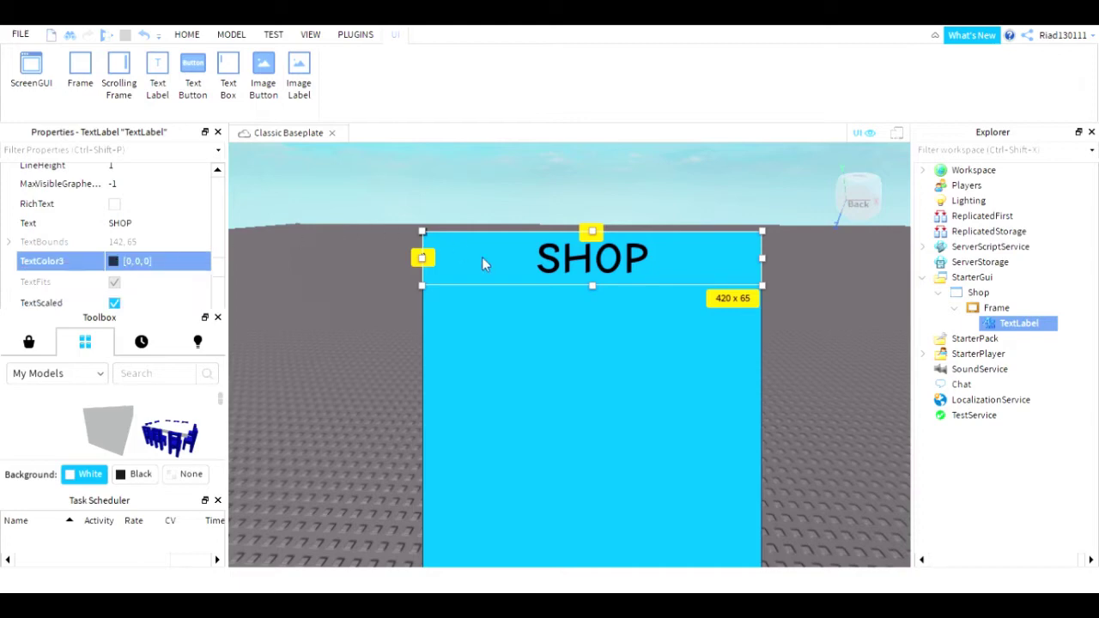
left_click(521, 316)
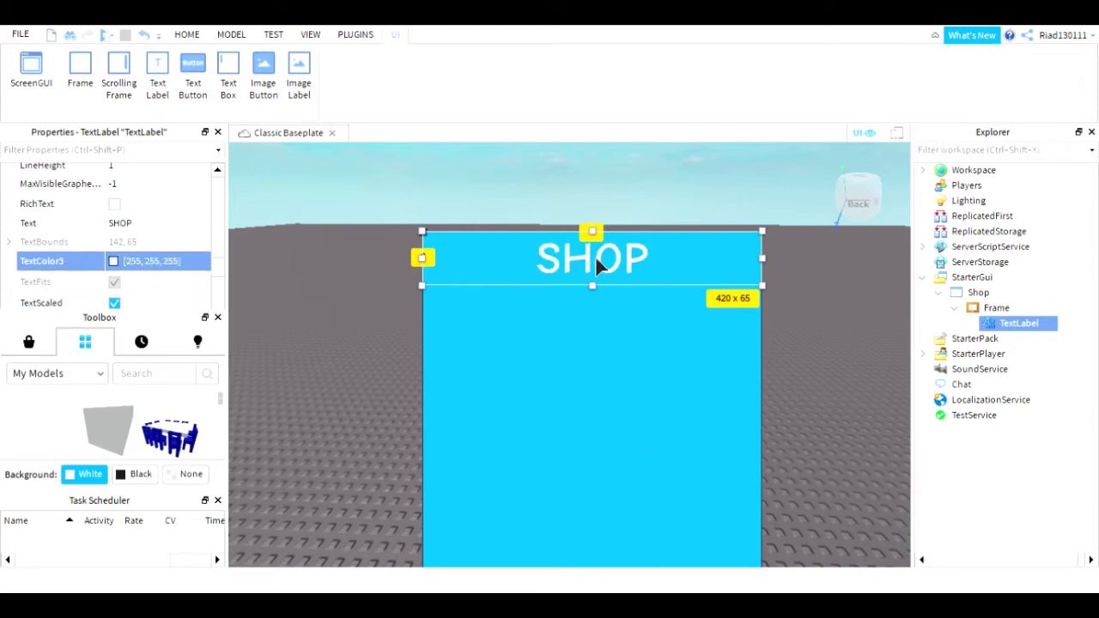
left_click(577, 375)
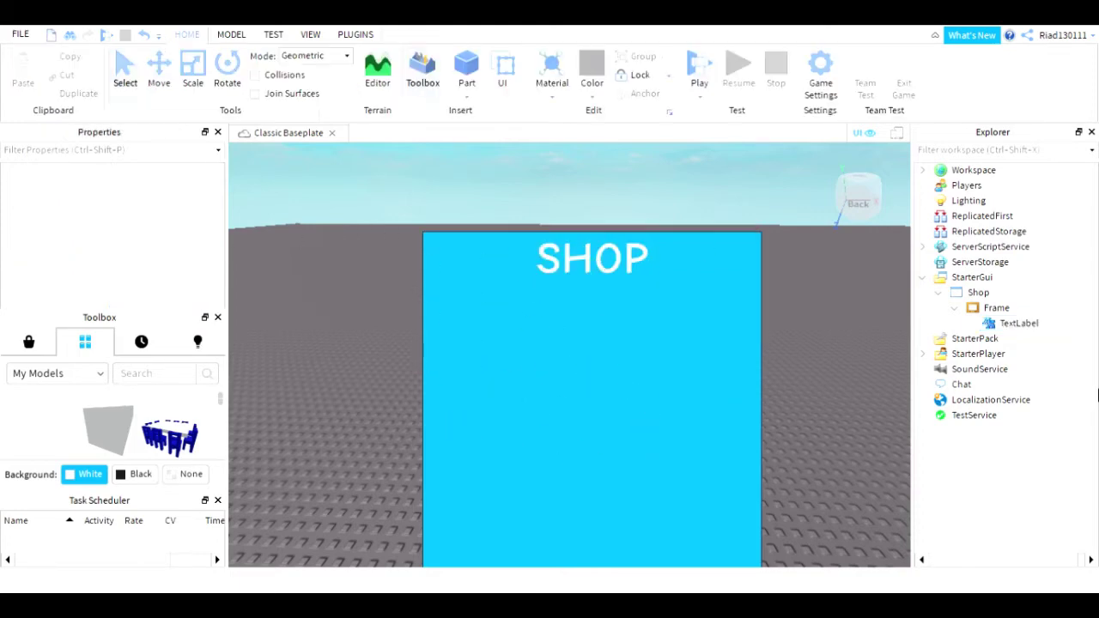
- Rename the SHOP text label as Title
left_click(1016, 322)
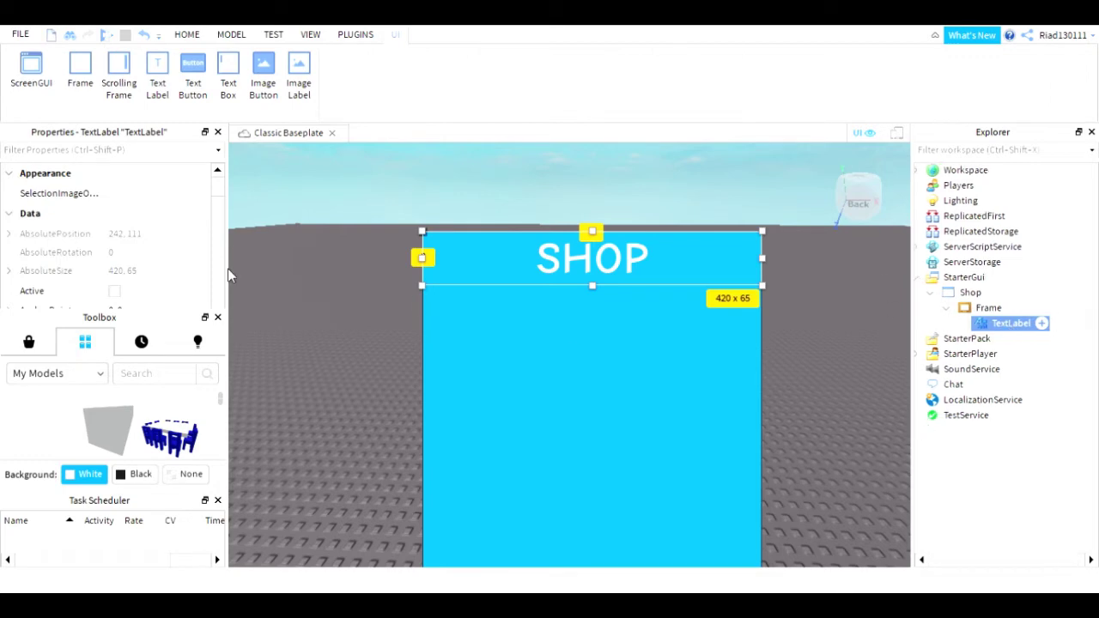
scroll(121, 266, "down", 2)
scroll(103, 224, "down", 1)
scroll(103, 225, "up", 1)
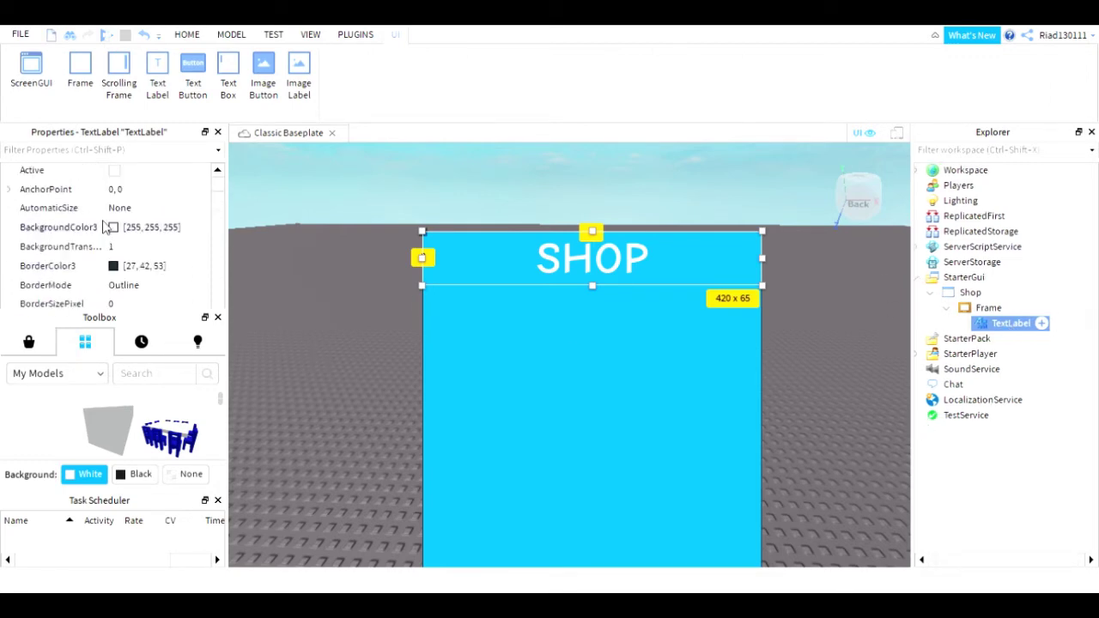
scroll(110, 223, "down", 1)
scroll(110, 225, "down", 1)
left_click(137, 239)
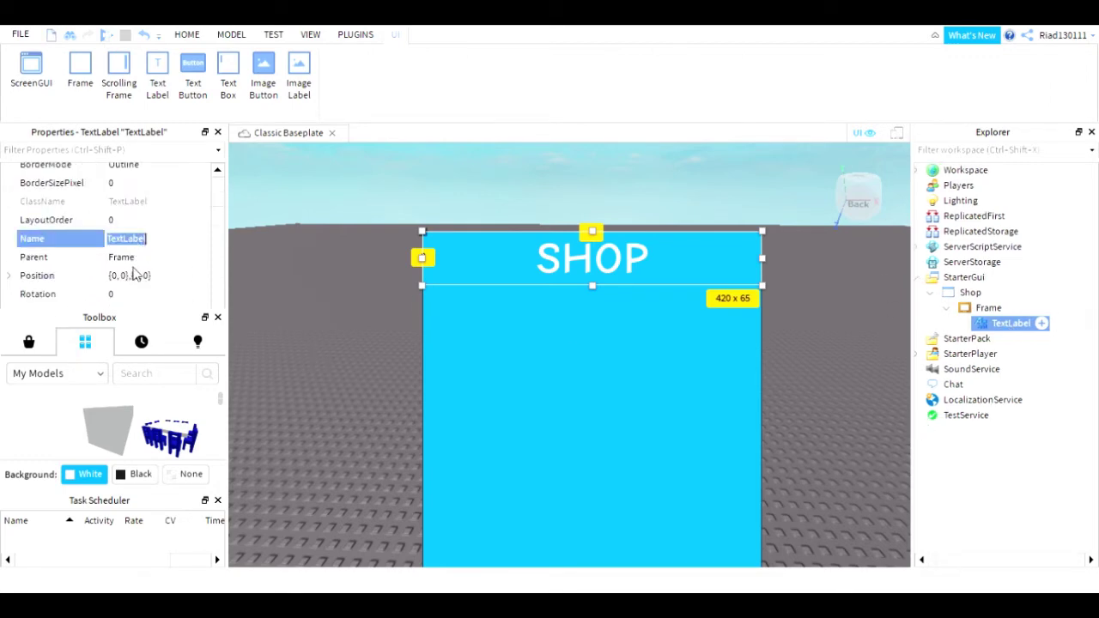
type("Title")
key("Return")
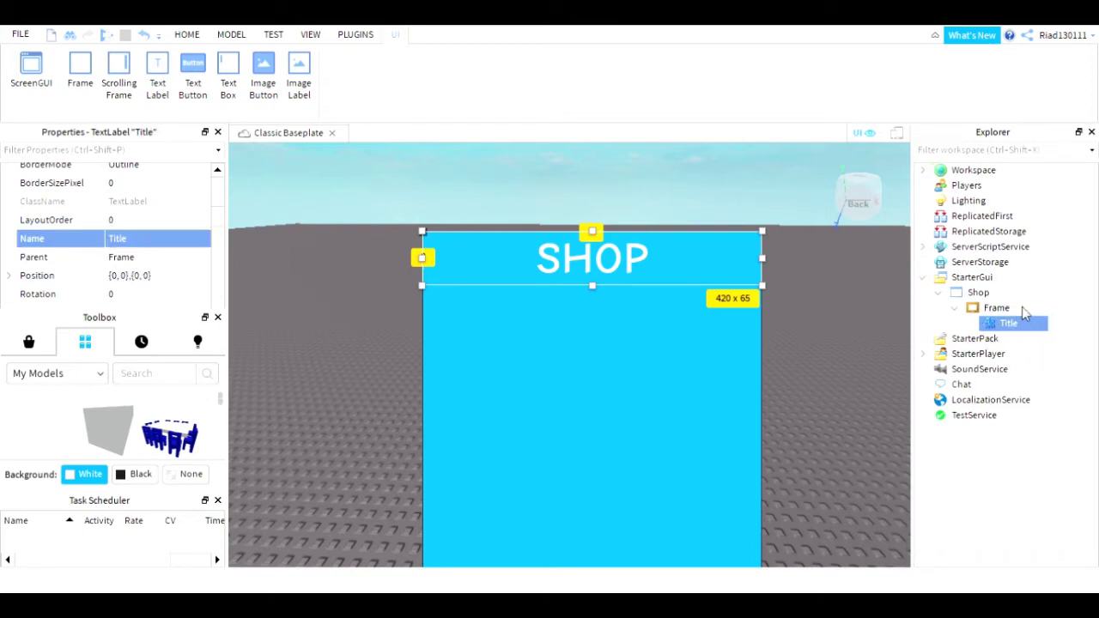
- Add a text button to the frame, shrink it to about 62 x 59, and place it in the frame's upper-right corner
left_click(1023, 311)
left_click(192, 73)
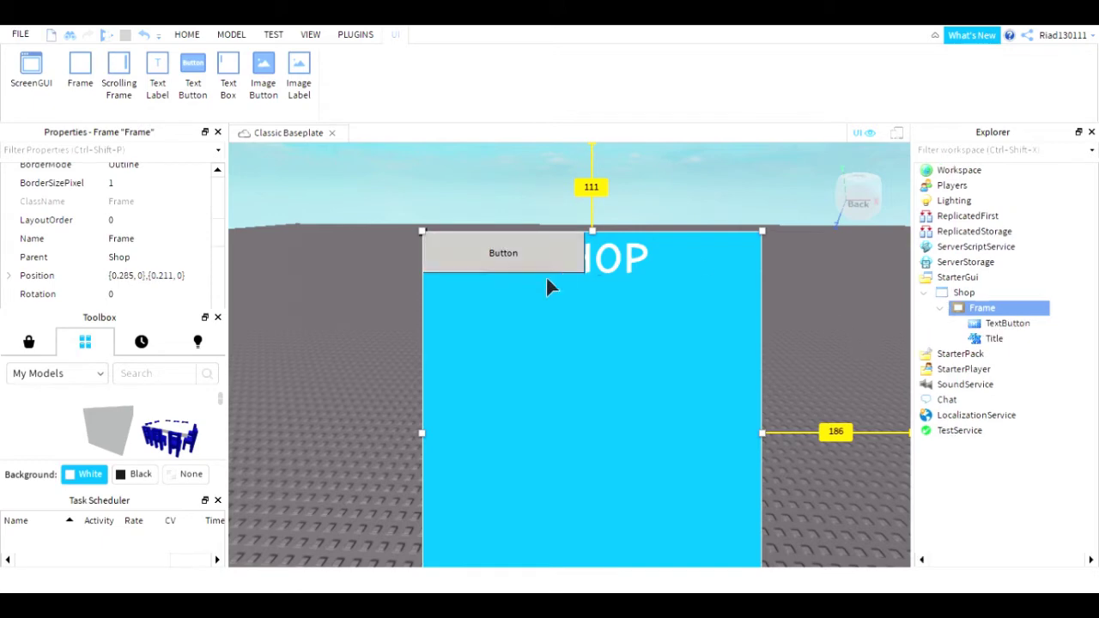
left_click_drag(428, 276, 564, 284)
left_click(611, 281)
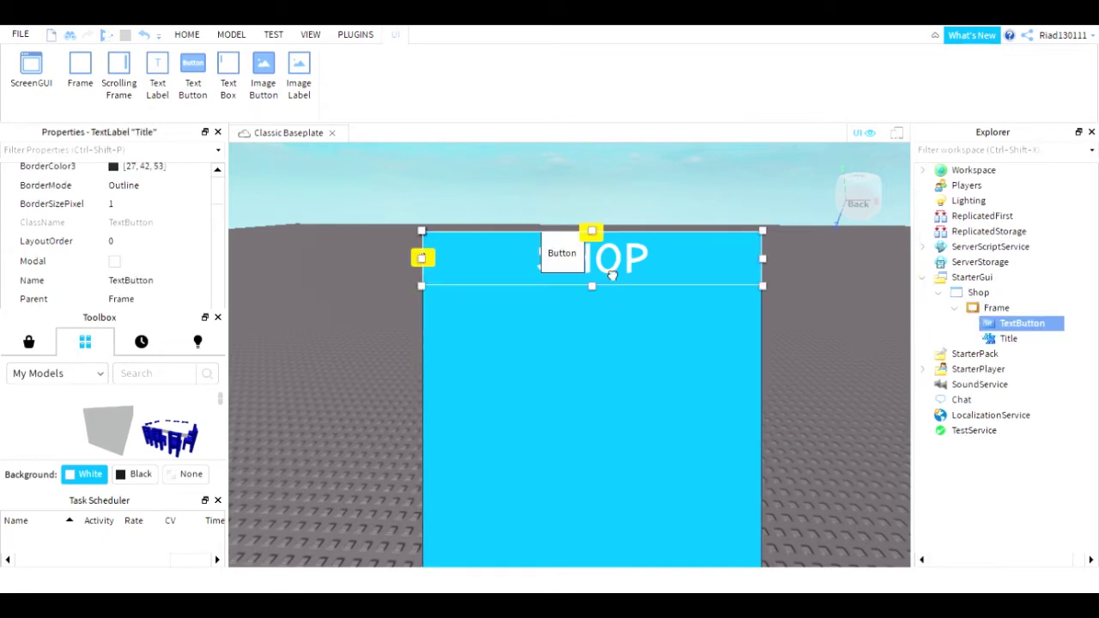
left_click(598, 275)
left_click_drag(610, 275, 745, 283)
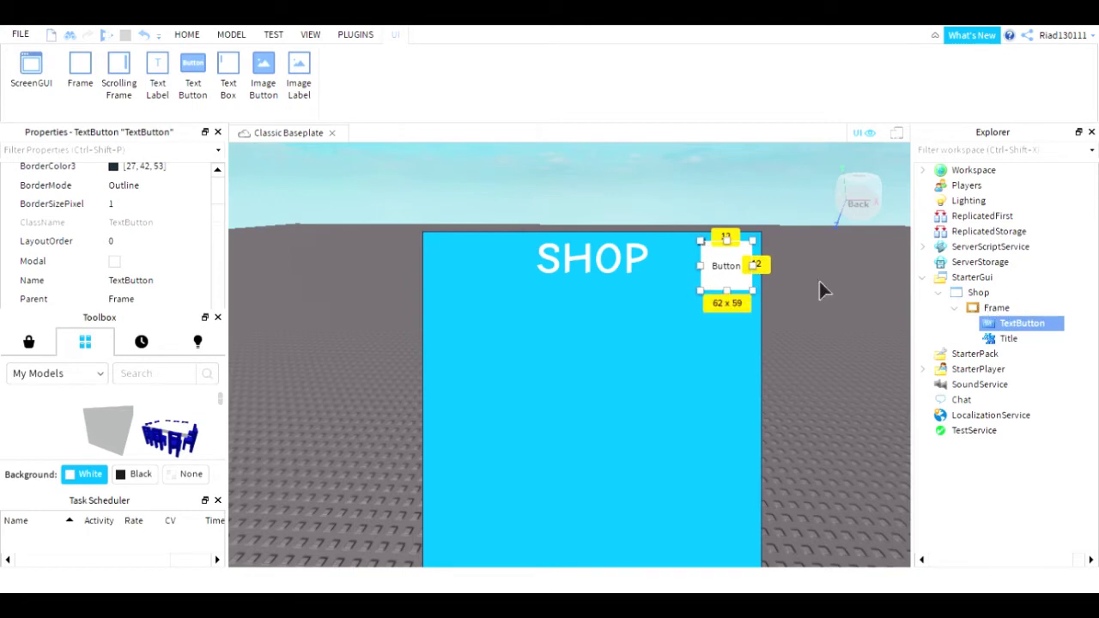
- Set the text button's background color to red [255, 0, 0]
scroll(122, 258, "up", 3)
left_click(118, 249)
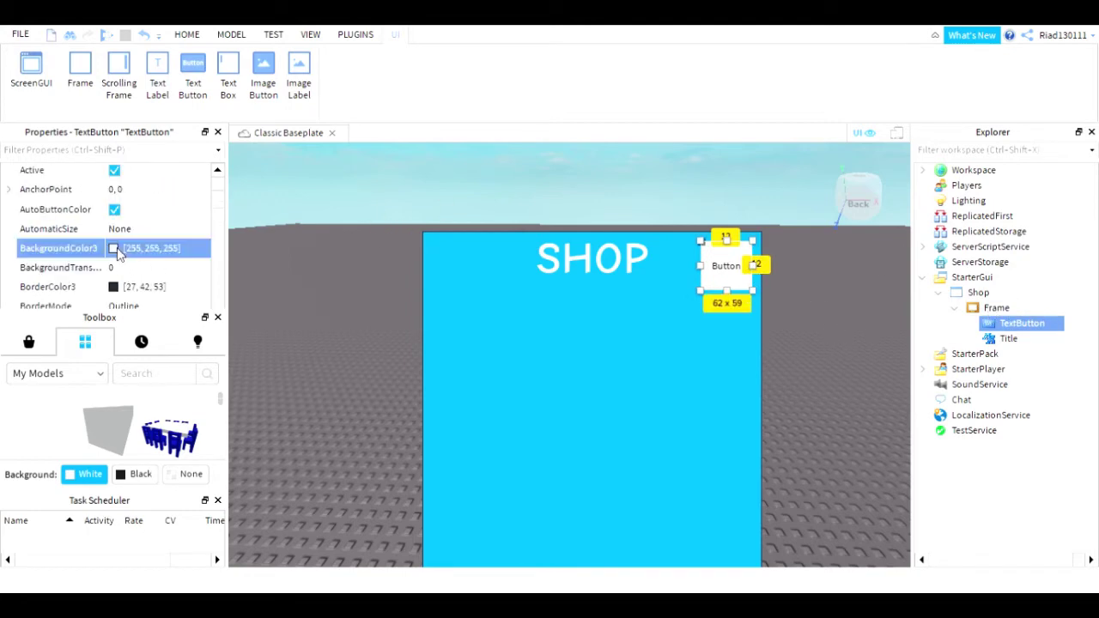
left_click(468, 317)
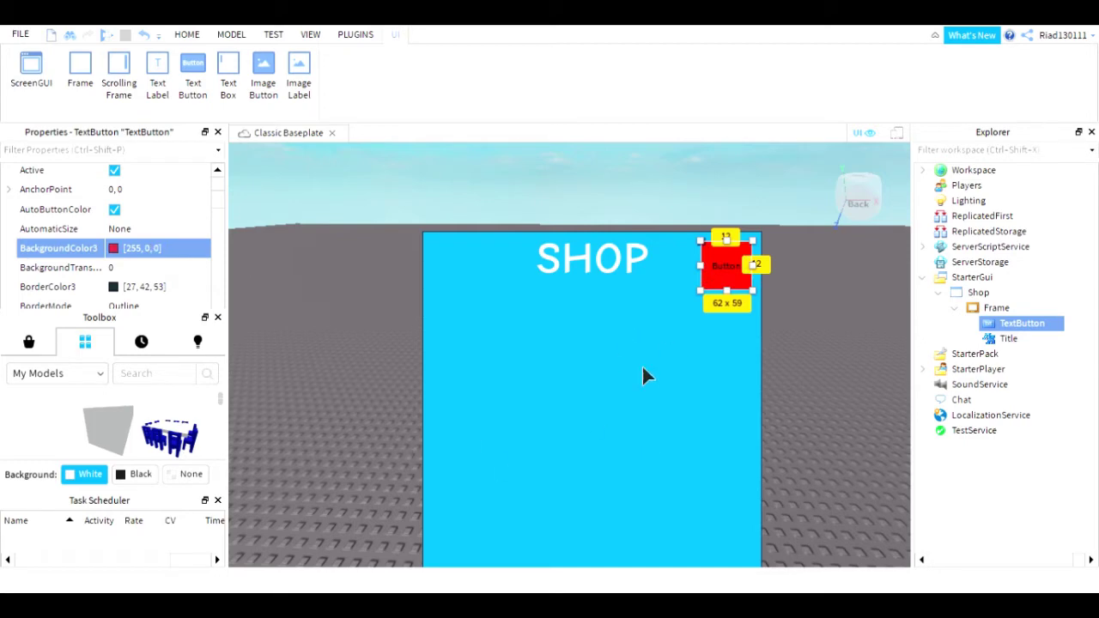
- Set the red button's text to X
scroll(137, 272, "down", 10)
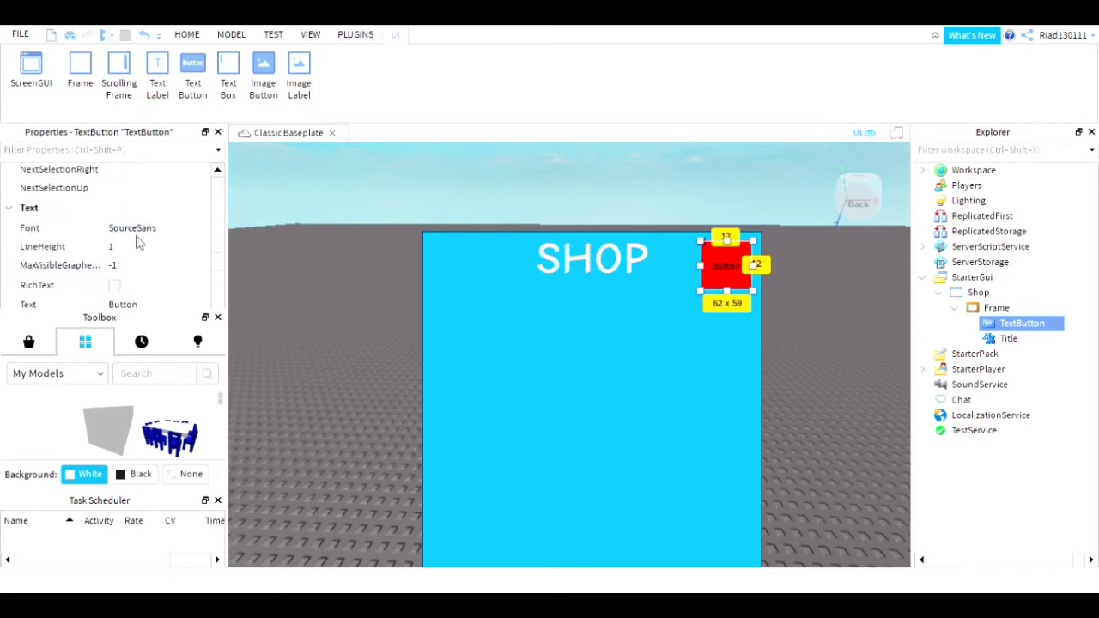
left_click(136, 303)
type("X")
scroll(154, 300, "down", 4)
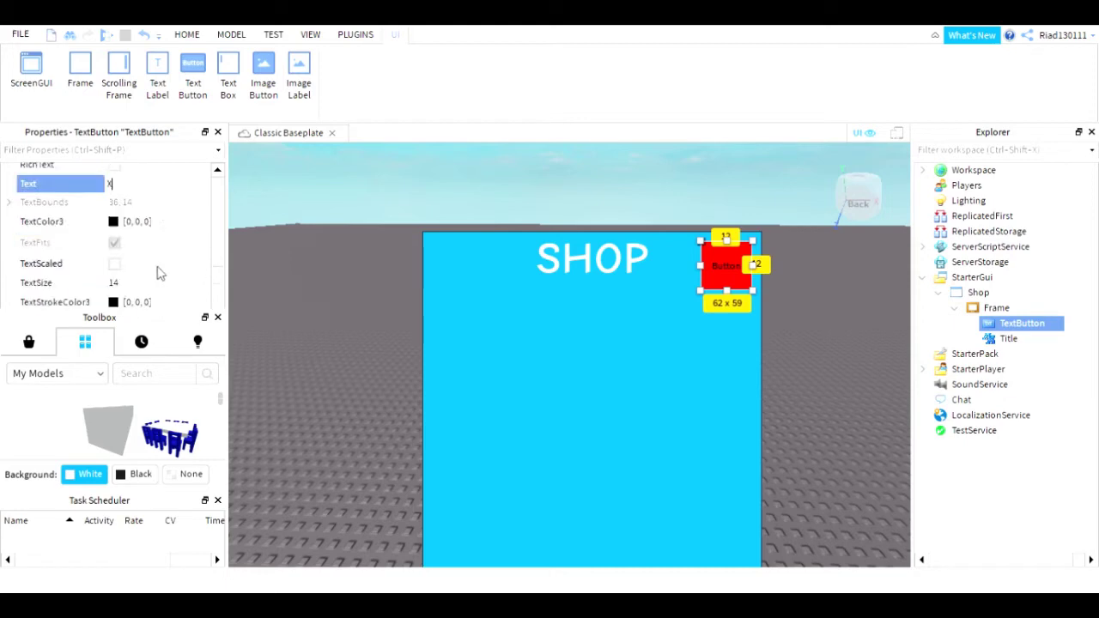
key("Return")
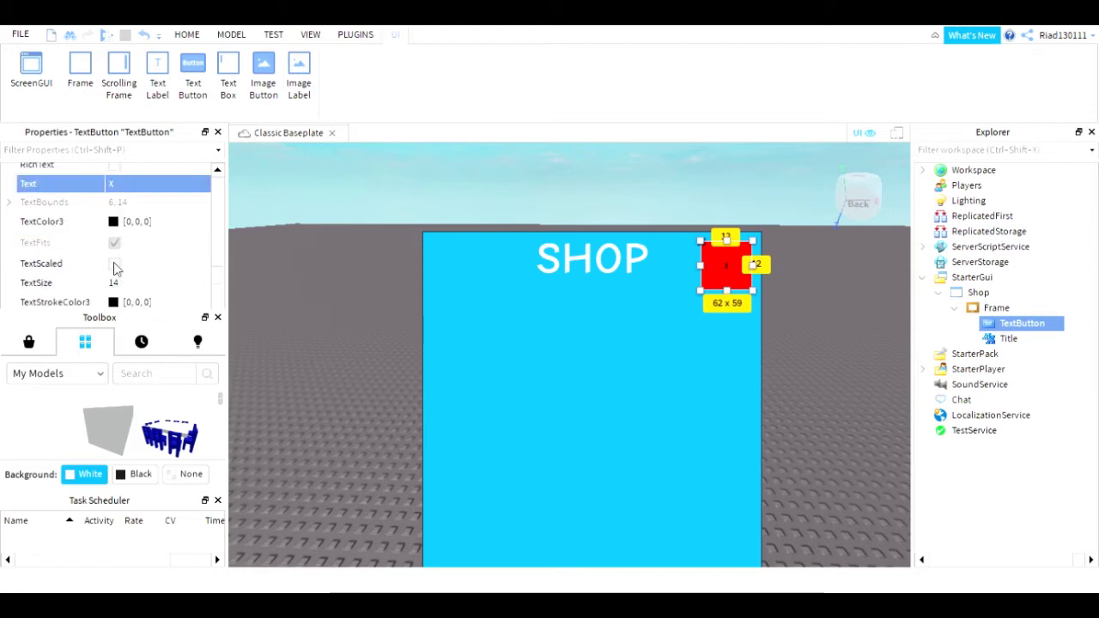
- Turn on text scaling for the X button and set its text color to white
left_click(114, 263)
left_click(121, 224)
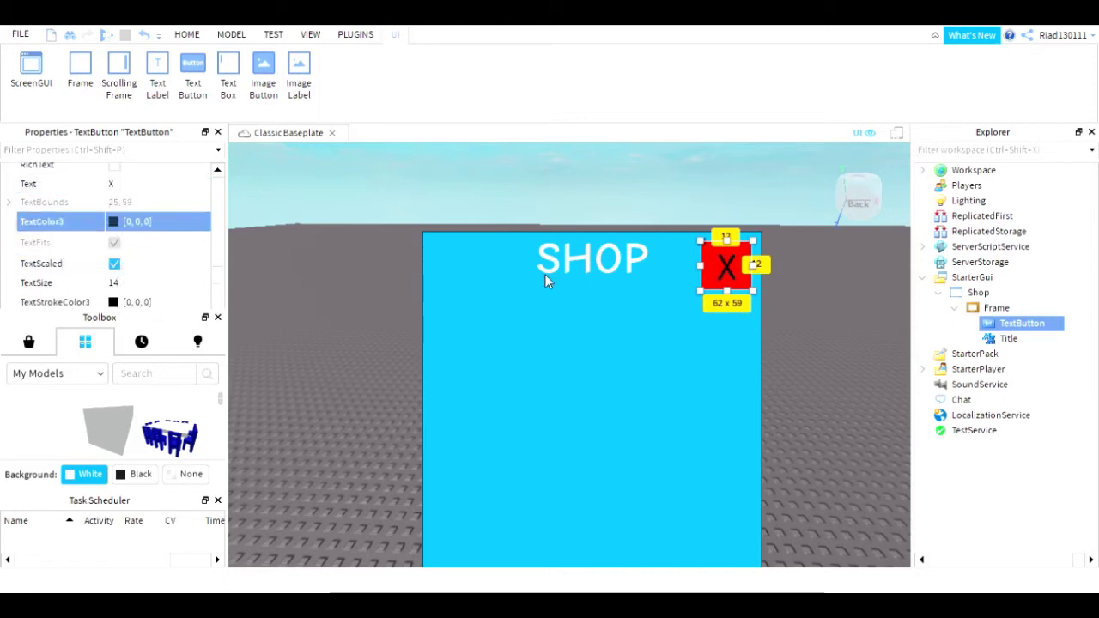
left_click(634, 430)
- Change the X button's font to Cartoon
scroll(171, 206, "up", 3)
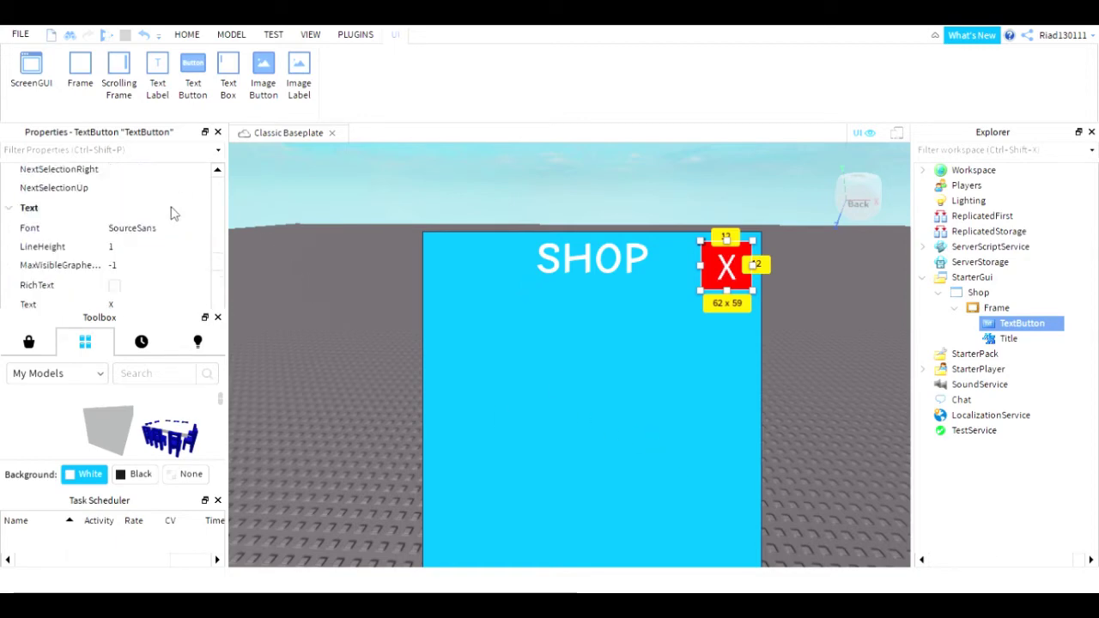
scroll(159, 236, "up", 3)
scroll(157, 258, "down", 3)
left_click(153, 285)
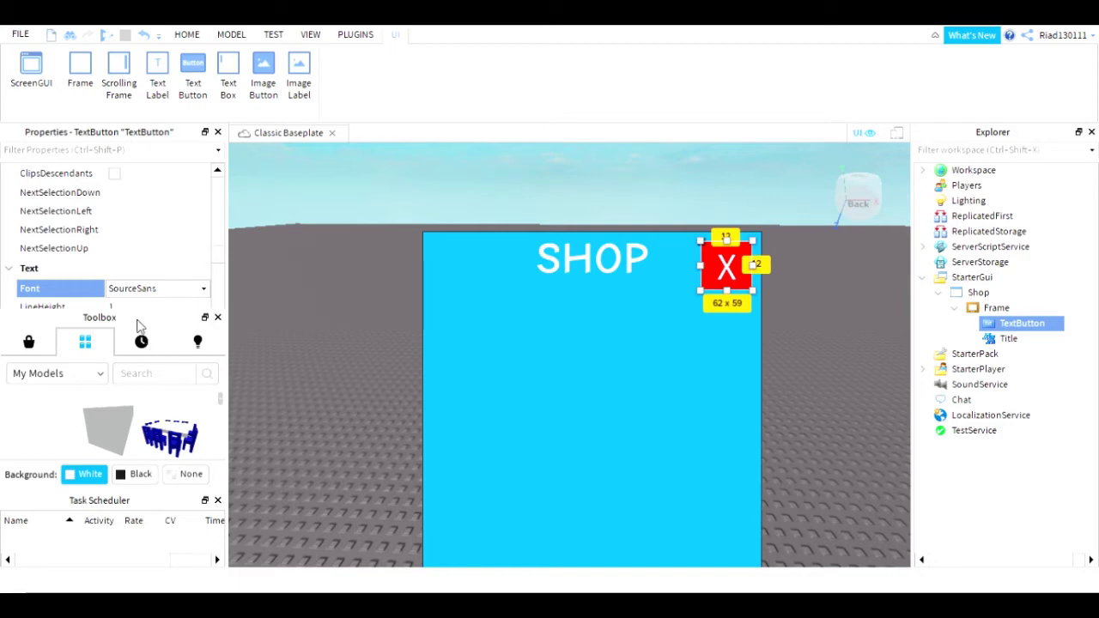
left_click(130, 332)
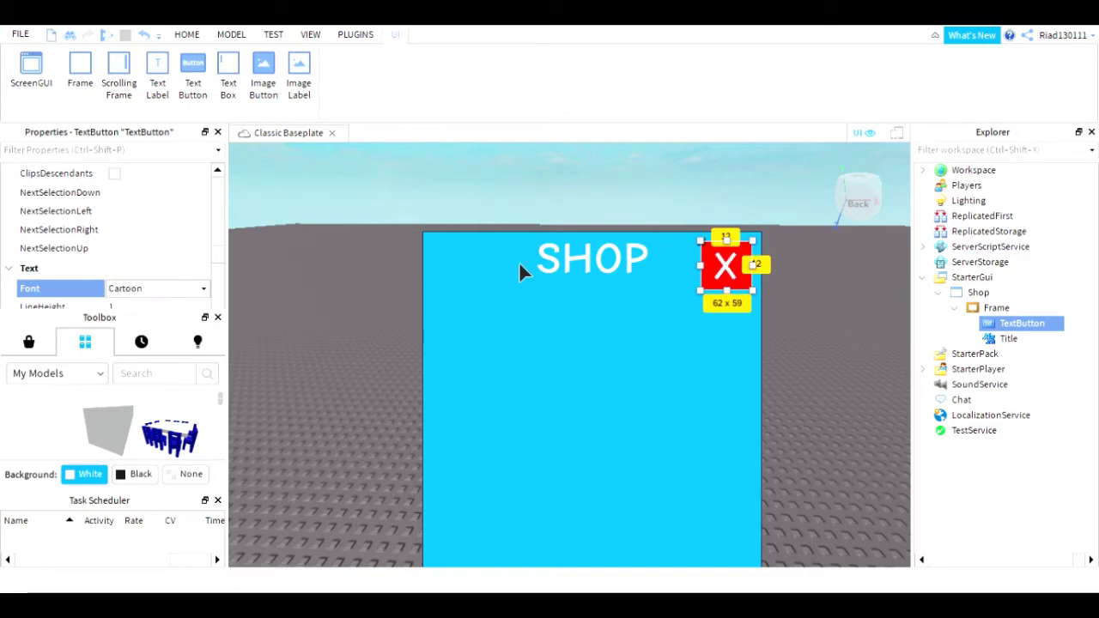
- Remove the X button's border by setting its border size to 0 pixels
scroll(145, 228, "up", 10)
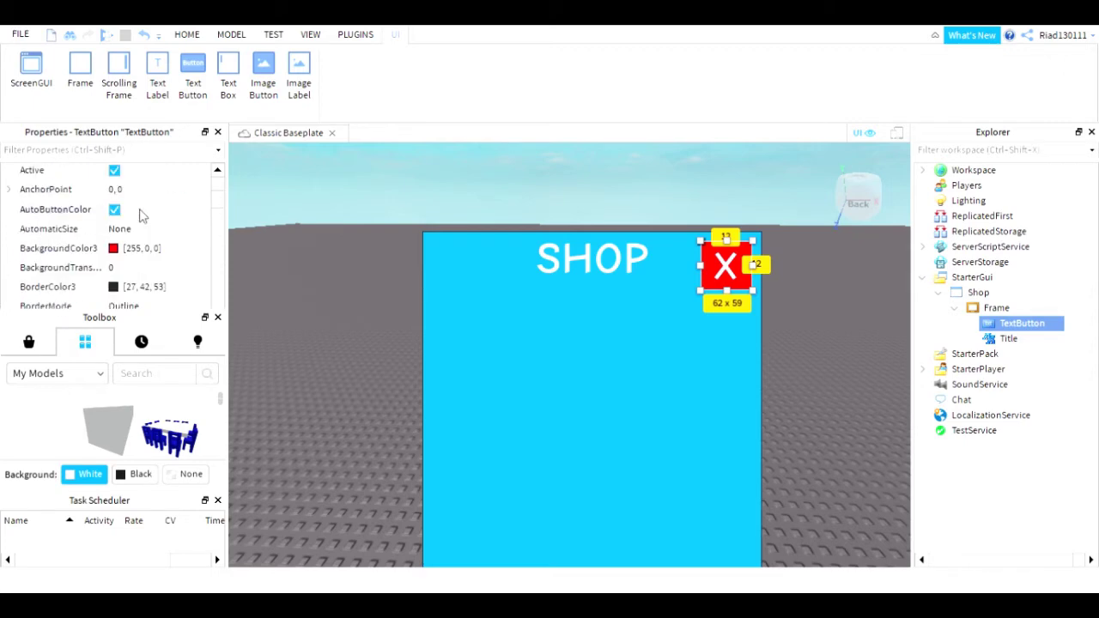
scroll(129, 234, "down", 3)
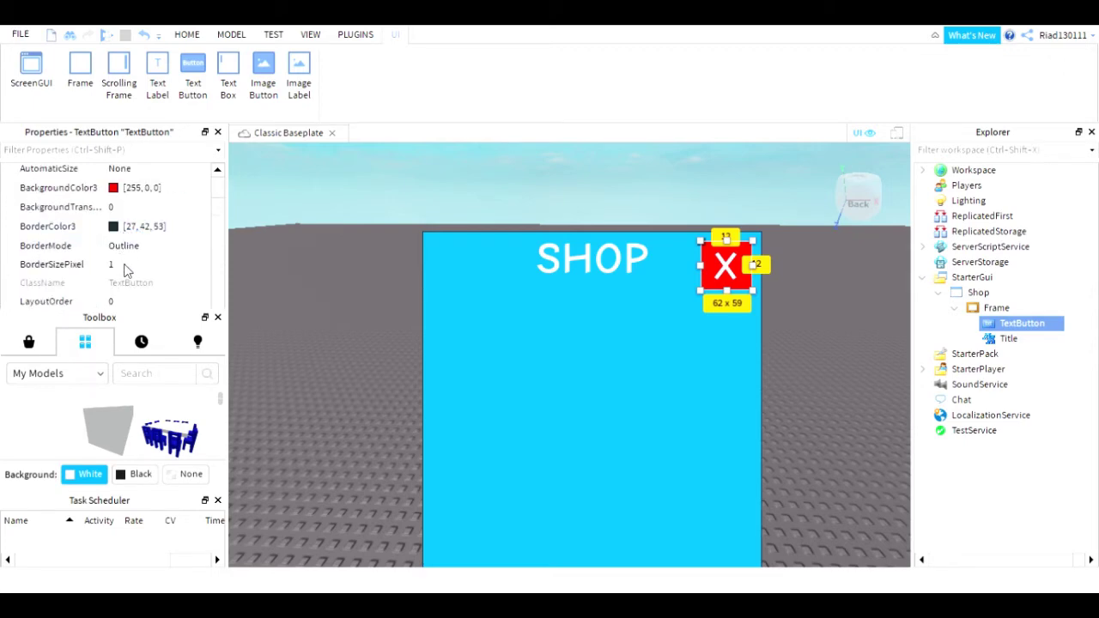
left_click(130, 267)
type("0")
key("Return")
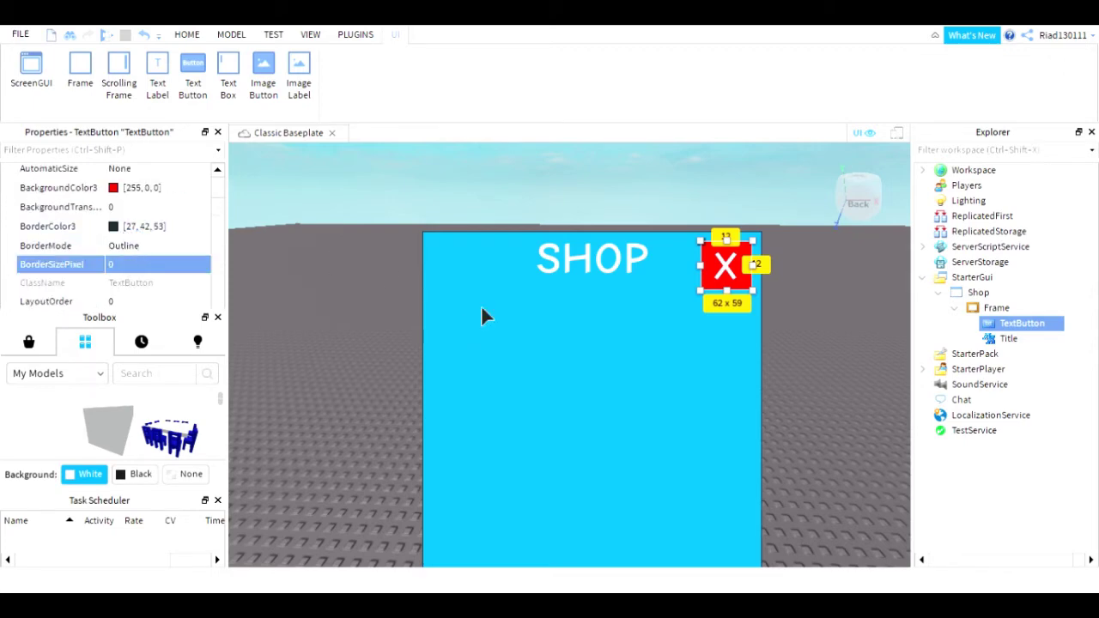
left_click(849, 431)
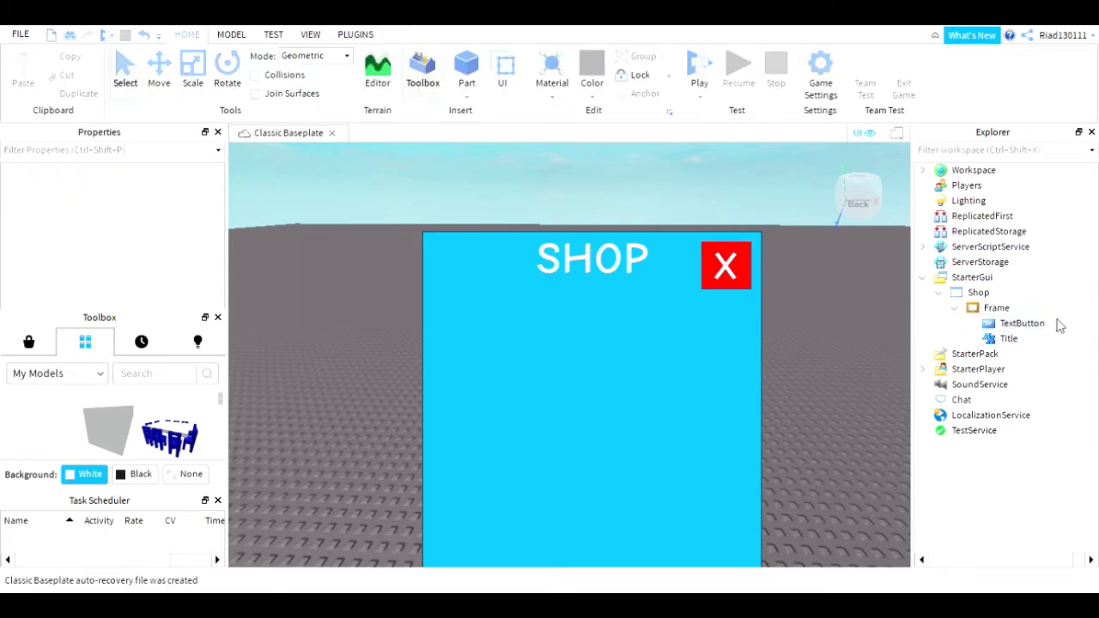
- Add a UICorner to the X button and place copies of it in the Title label and the Frame
left_click(1058, 325)
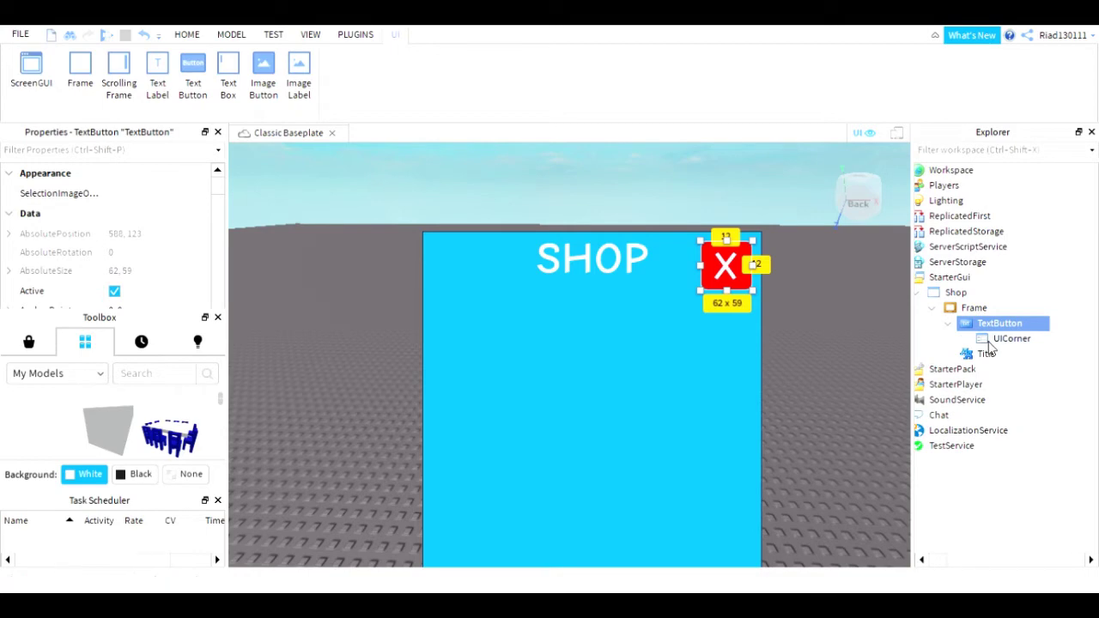
left_click(990, 340)
key("ctrl+d")
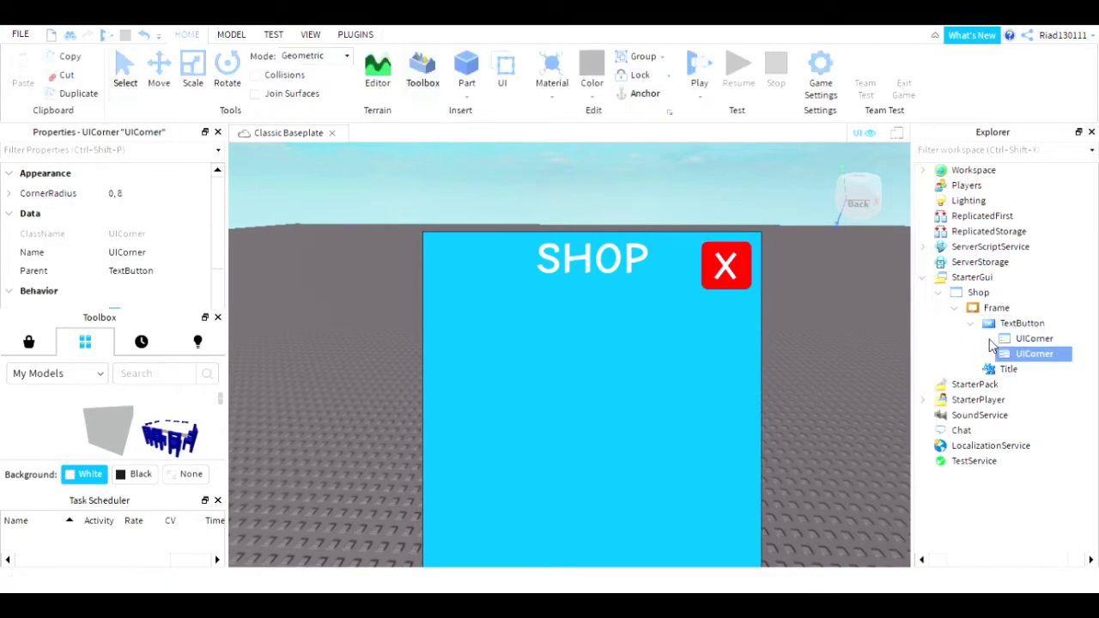
left_click_drag(1008, 355, 1002, 384)
key("ctrl+d")
left_click(899, 232)
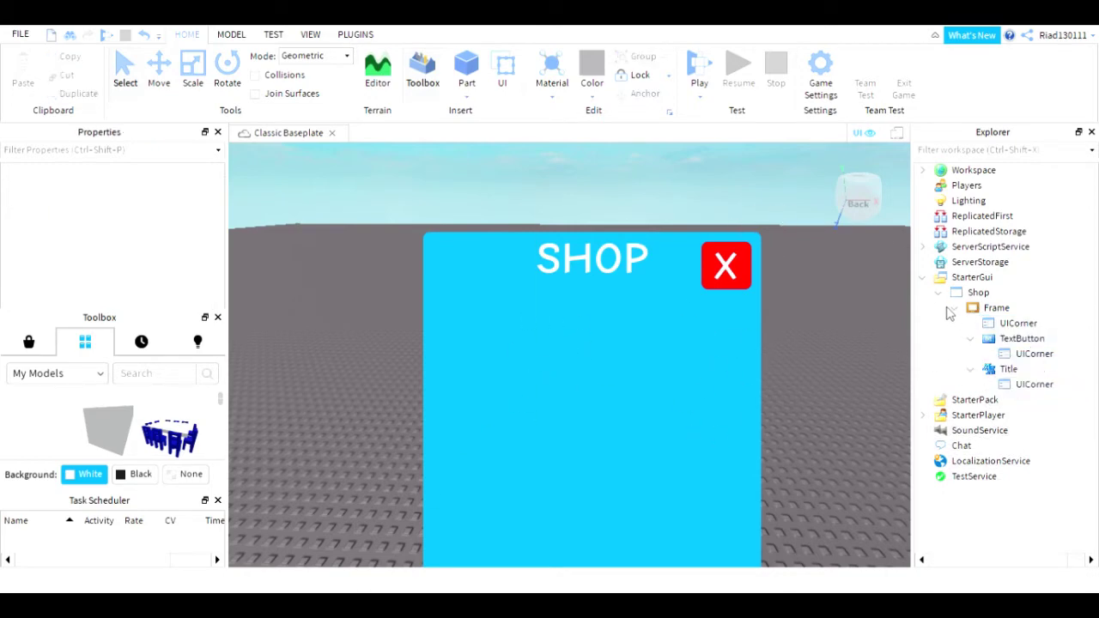
left_click(977, 307)
left_click(832, 369)
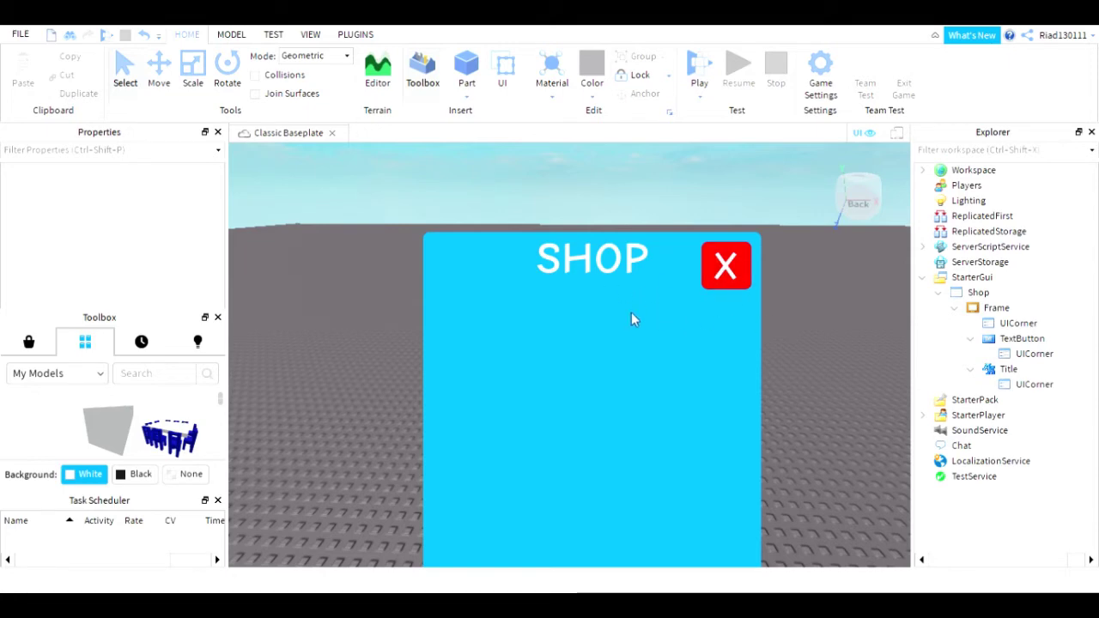
- Add a 200 x 50 text button to the Shop ScreenGui at mid-height on the left edge, with a copy of the UICorner
left_click(979, 292)
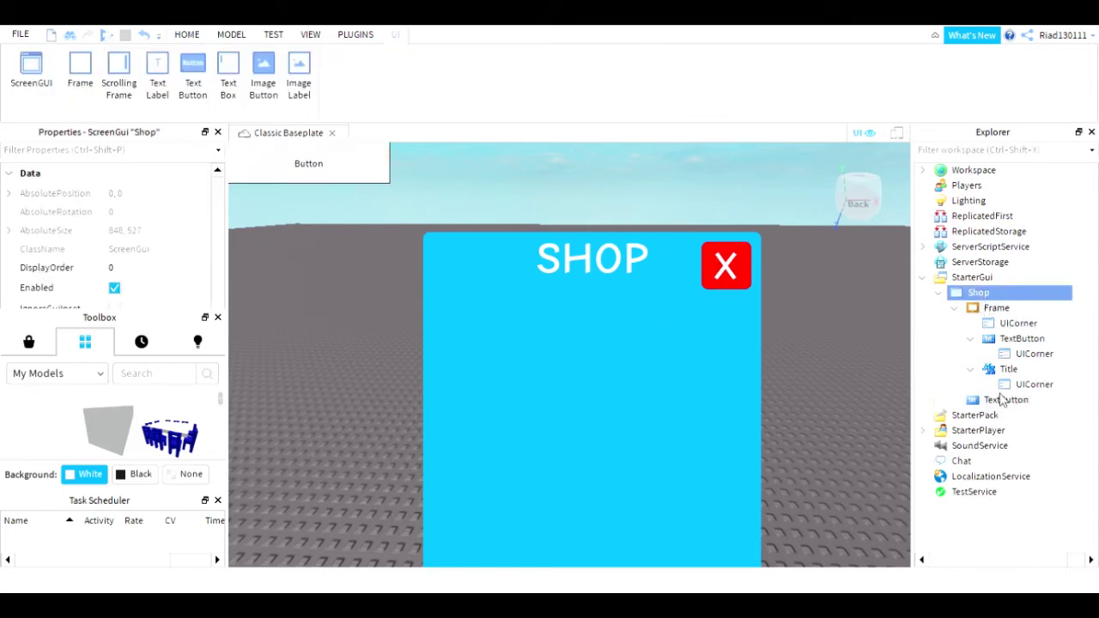
left_click_drag(345, 181, 350, 383)
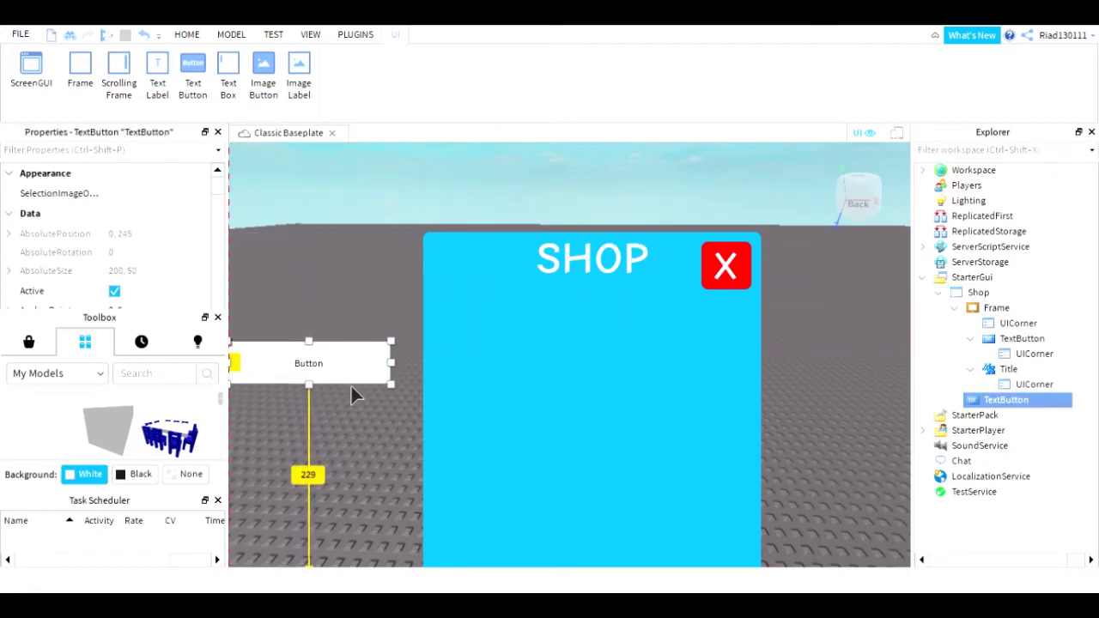
left_click(1000, 389)
key("ctrl+d")
left_click_drag(1004, 402, 1011, 423)
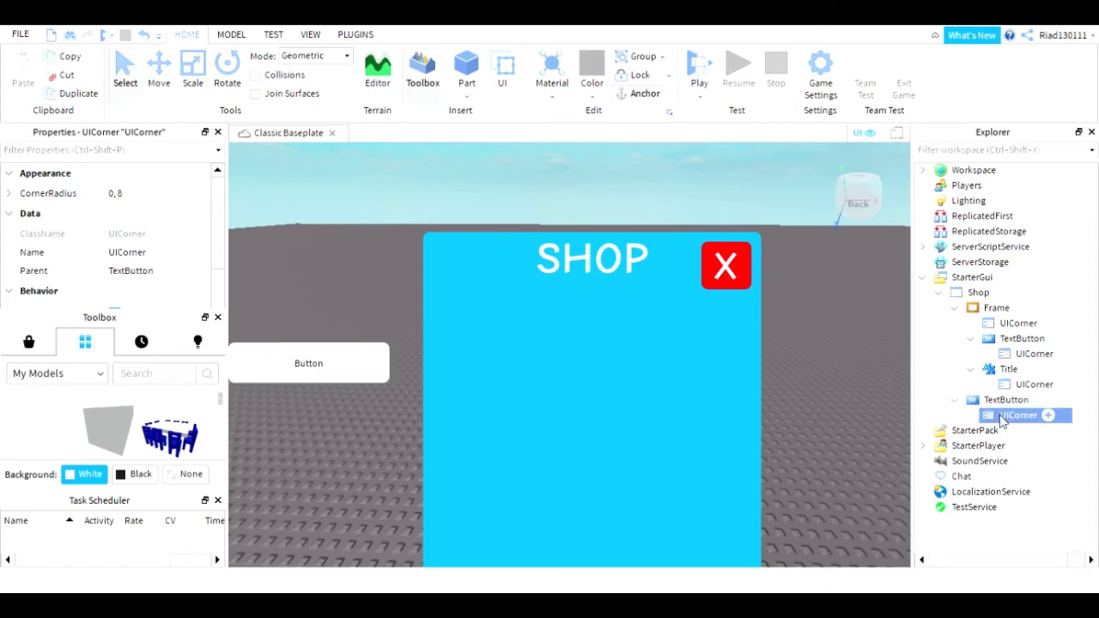
- Set the new text button's background color to blue [0, 170, 255]
left_click(996, 402)
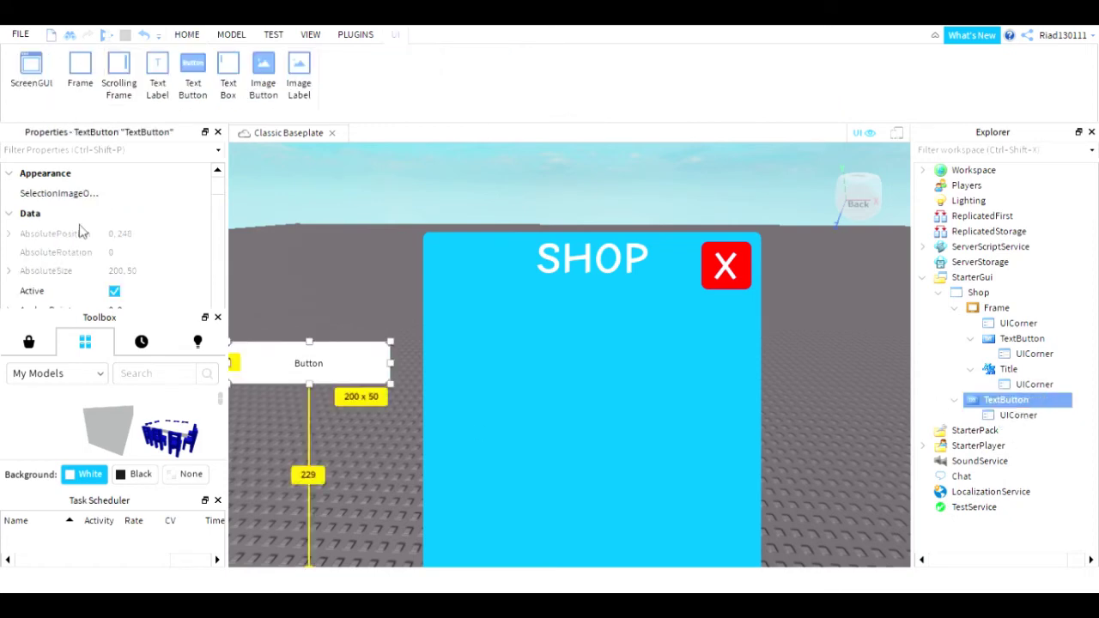
scroll(122, 244, "down", 3)
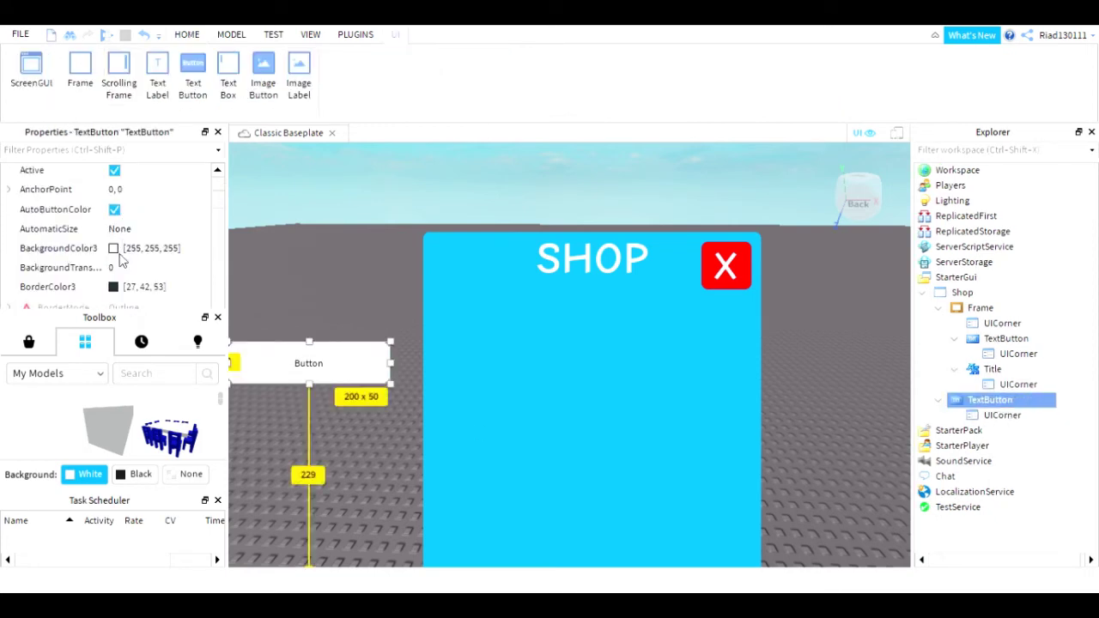
left_click(112, 249)
left_click(441, 244)
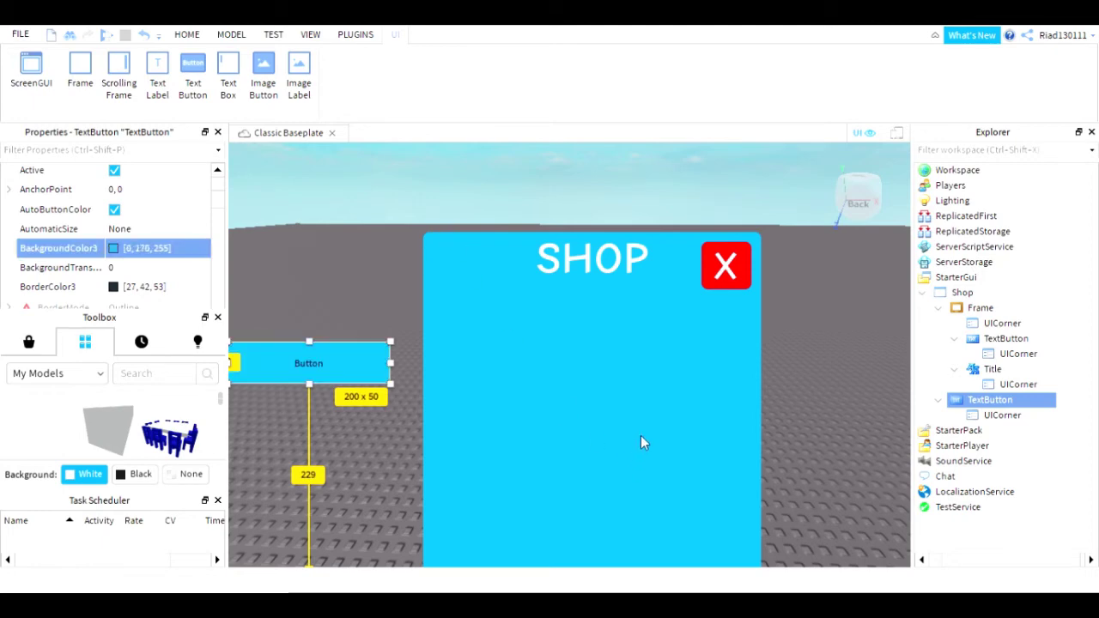
- Set the blue button's text color to white [255, 255, 255] and turn on text scaling
scroll(110, 292, "down", 3)
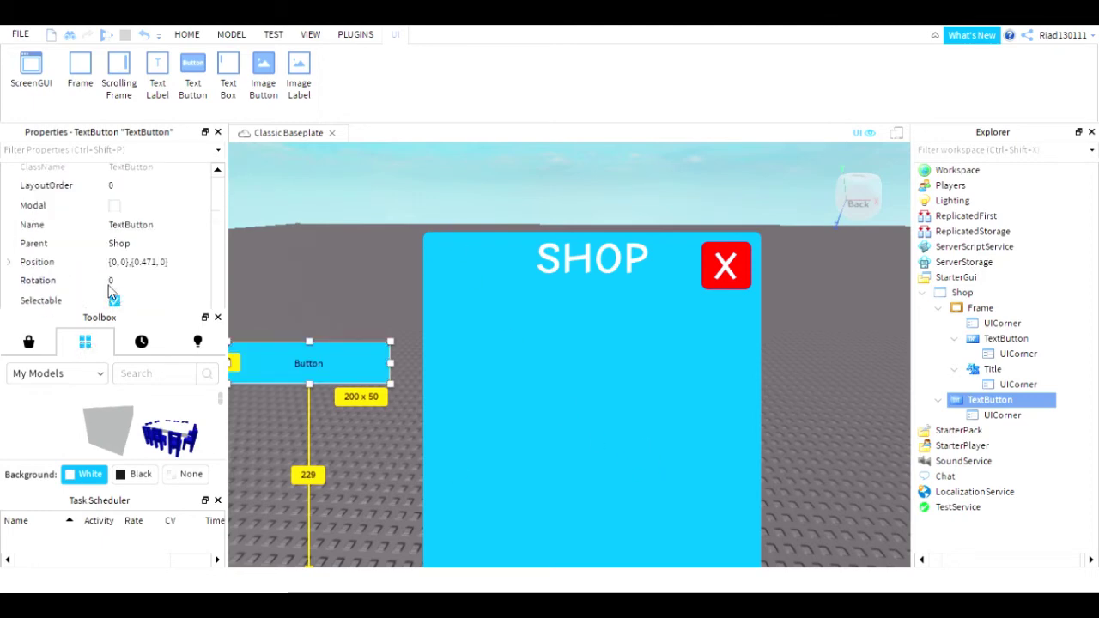
scroll(112, 292, "down", 3)
scroll(110, 292, "down", 4)
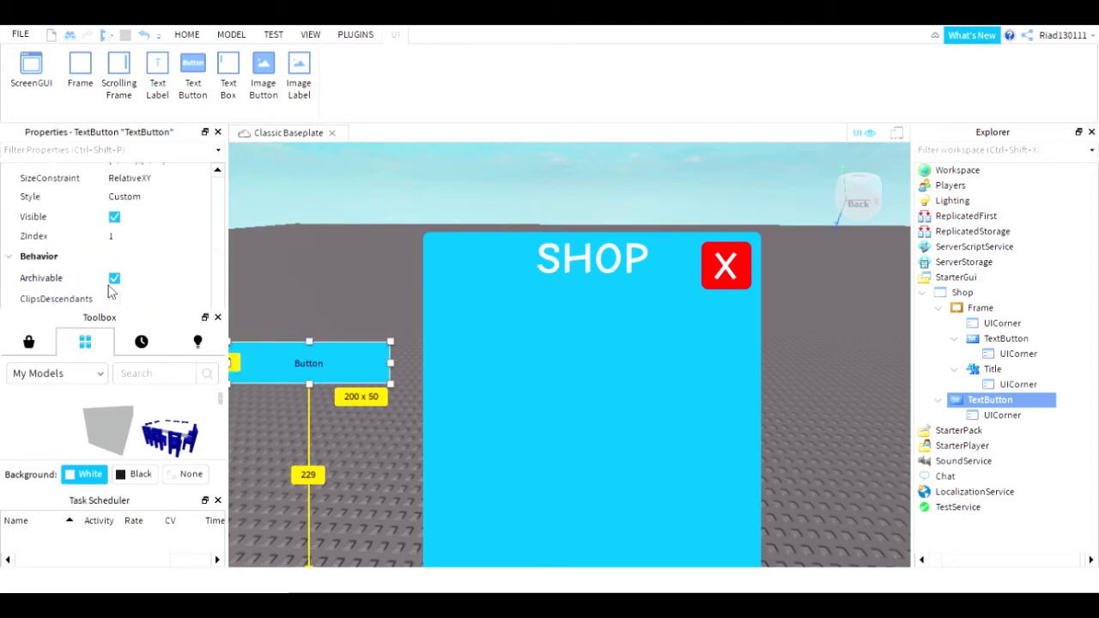
scroll(118, 277, "up", 2)
scroll(118, 277, "down", 4)
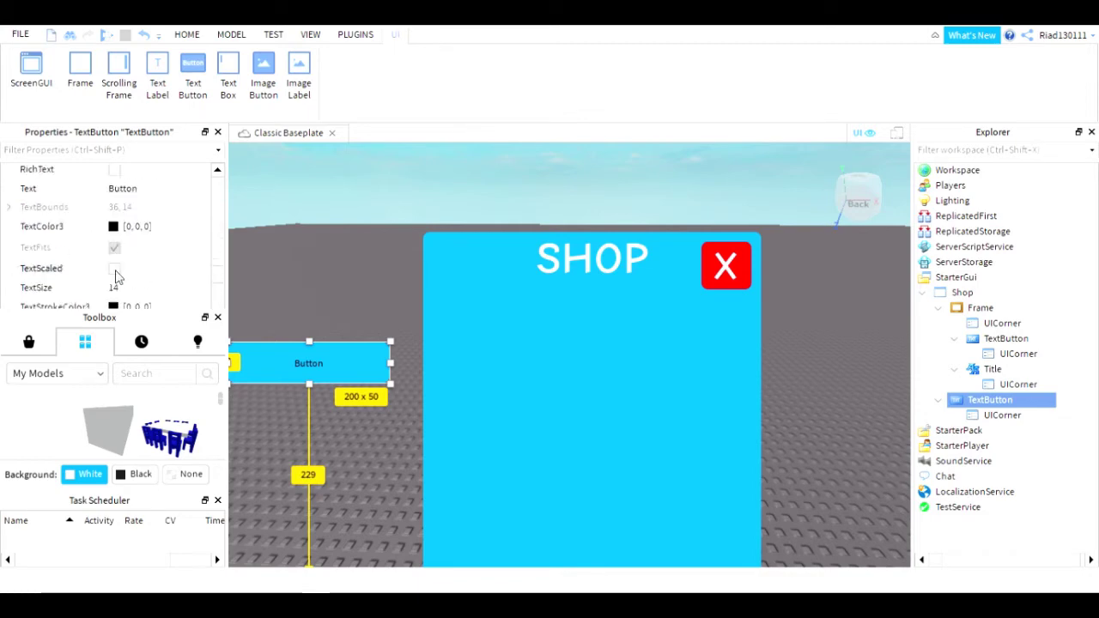
left_click(124, 230)
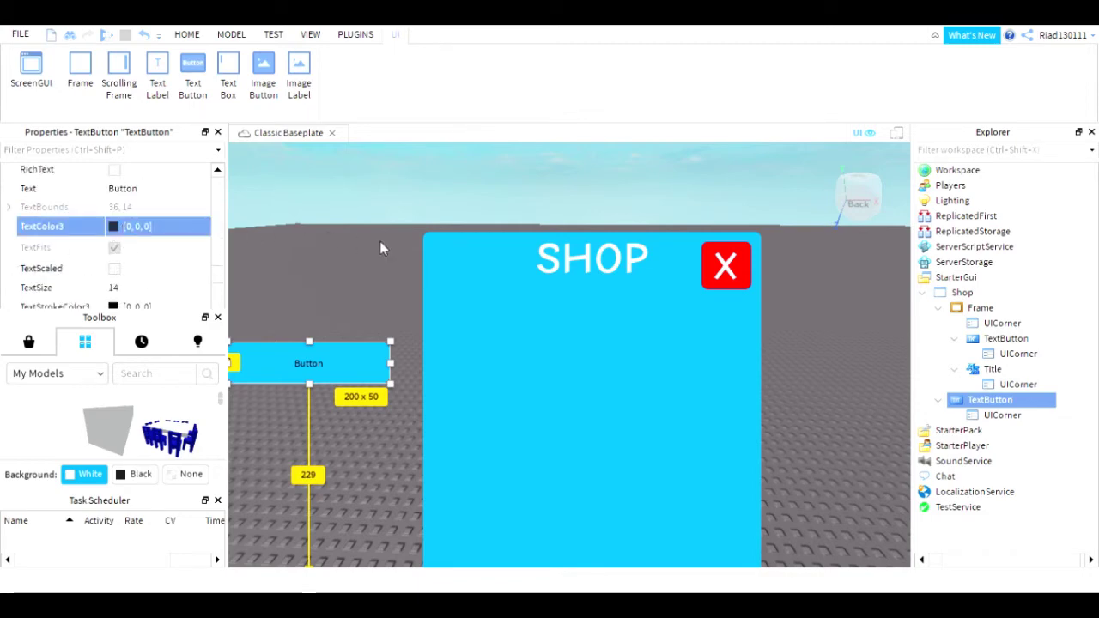
left_click(519, 280)
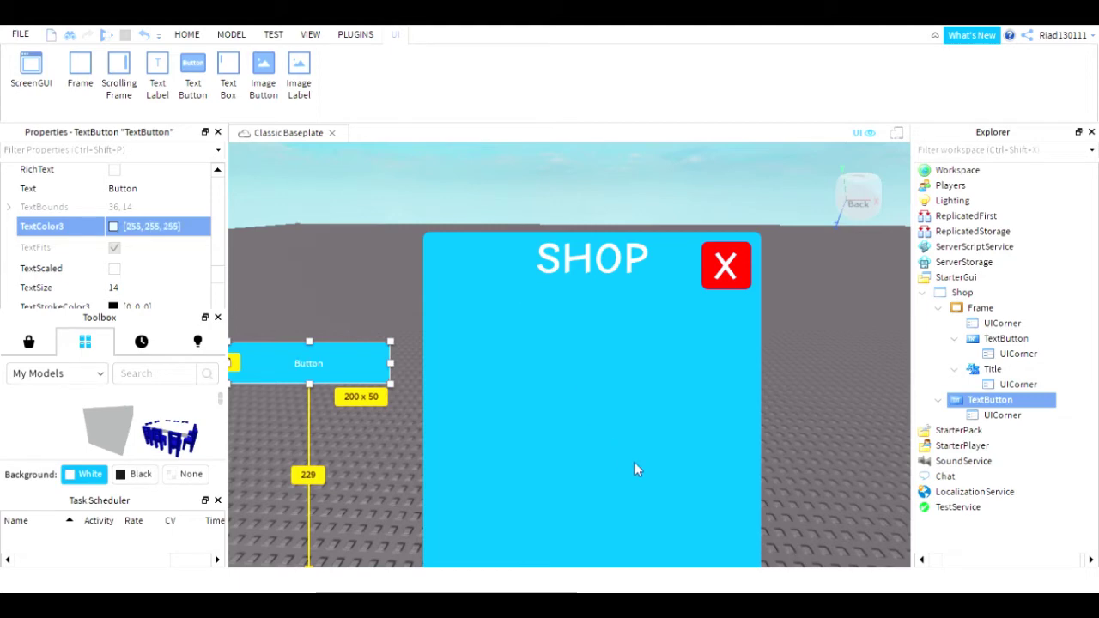
left_click(115, 268)
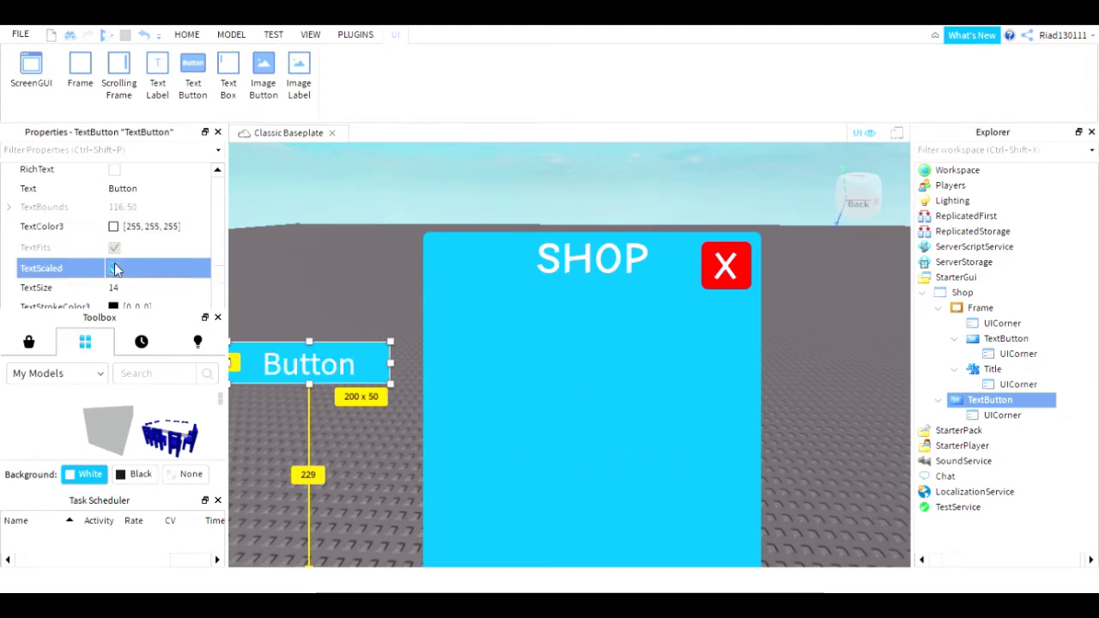
- Change the blue button's font to Cartoon
scroll(147, 178, "up", 3)
left_click(144, 174)
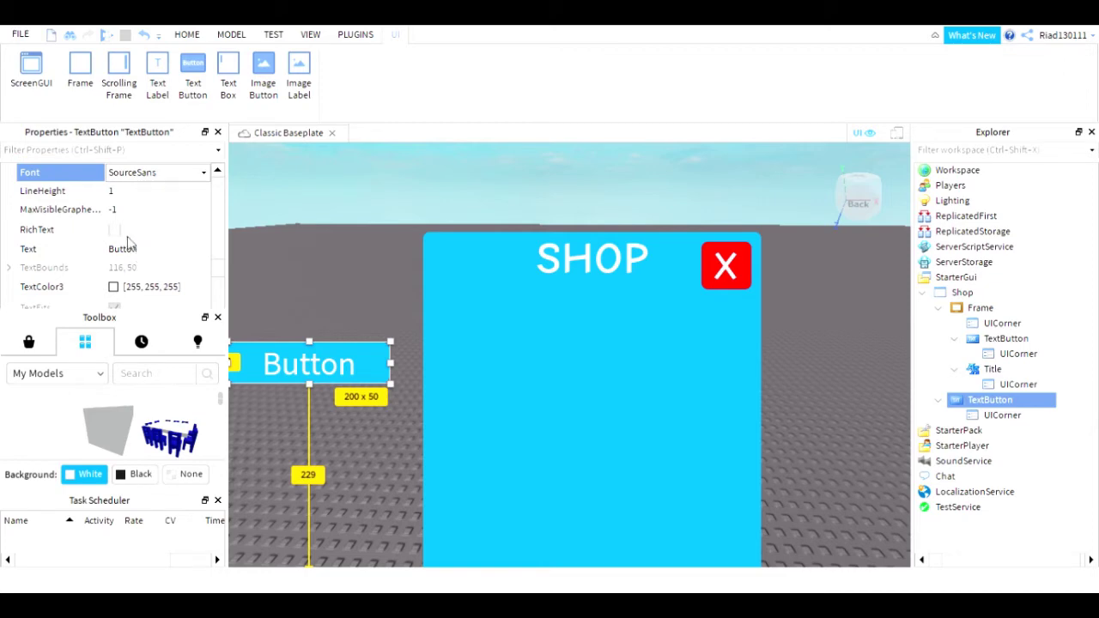
key("c")
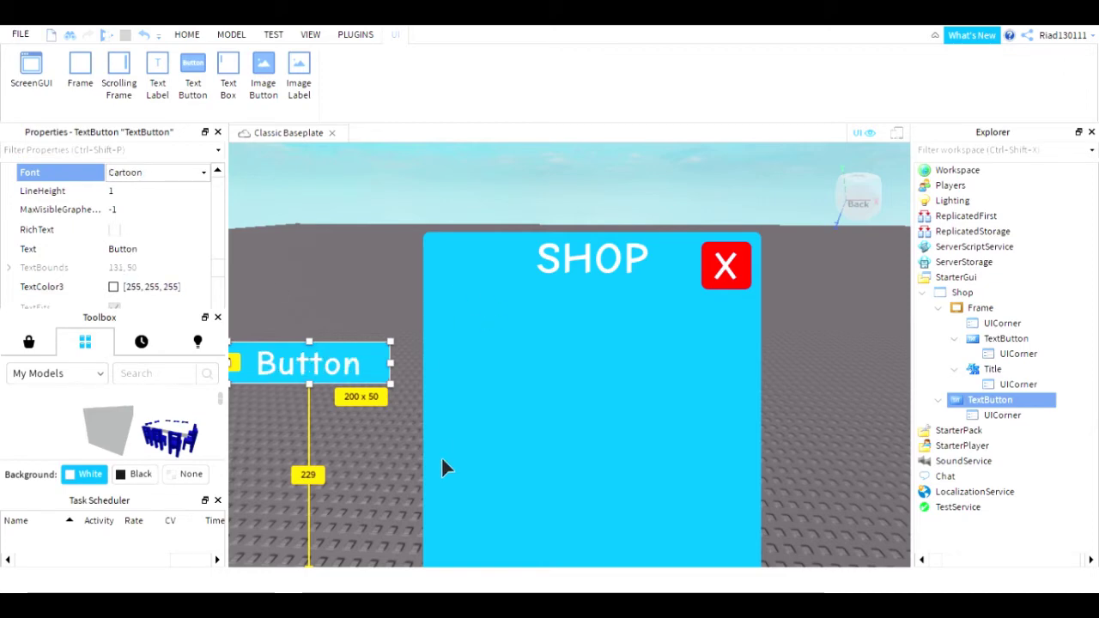
left_click(393, 320)
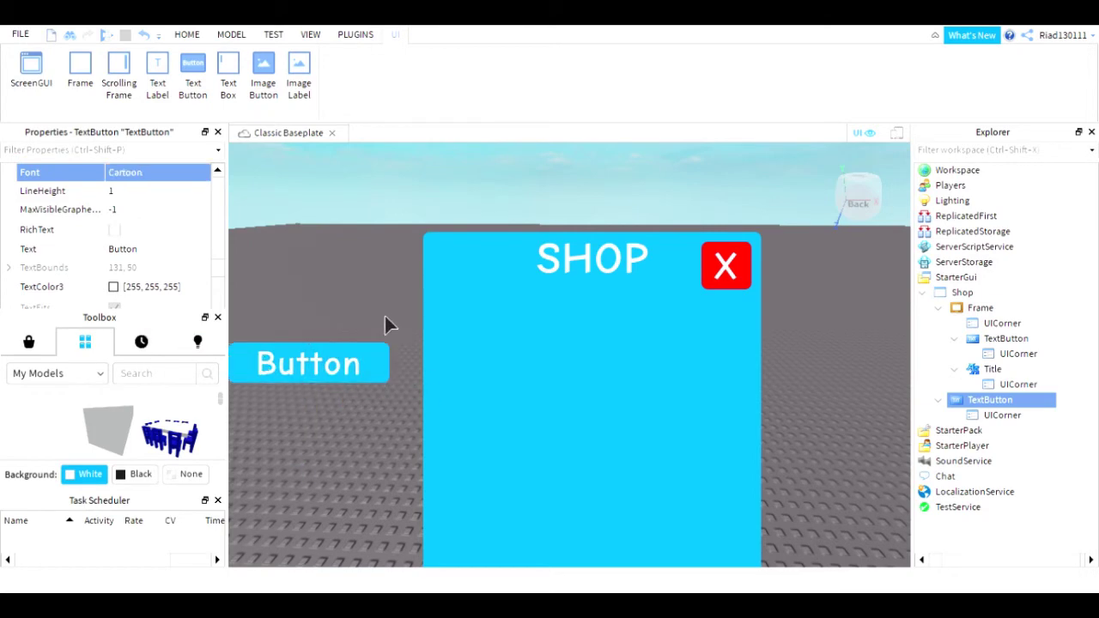
- Rename the blue text button as OpenShop and add a LocalScript to it
left_click(1013, 400)
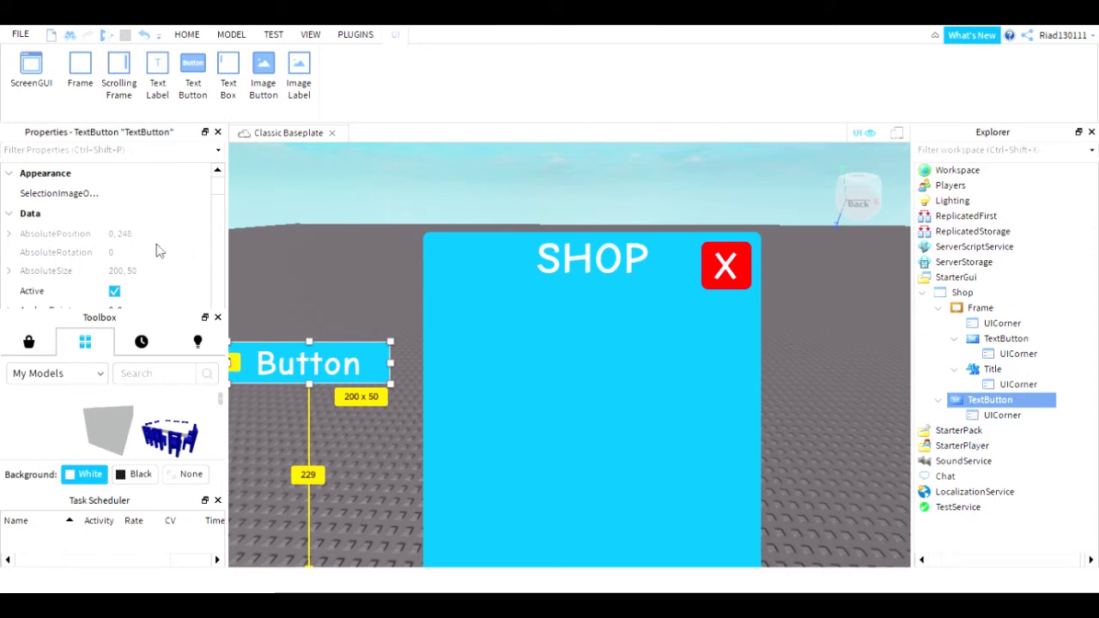
scroll(141, 257, "down", 10)
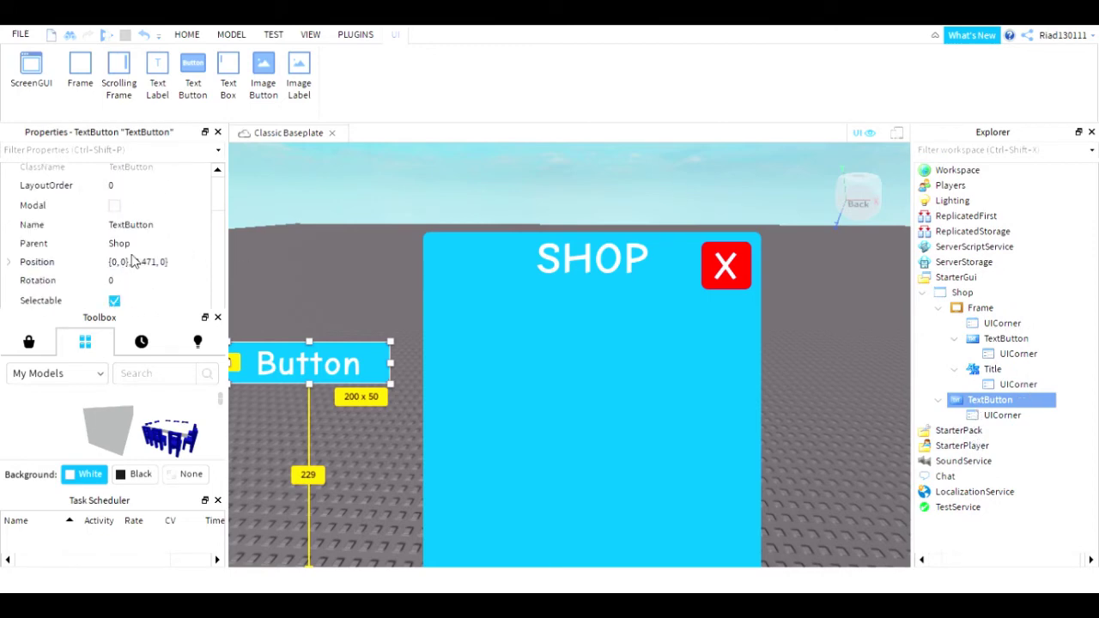
left_click(139, 225)
type("Ope")
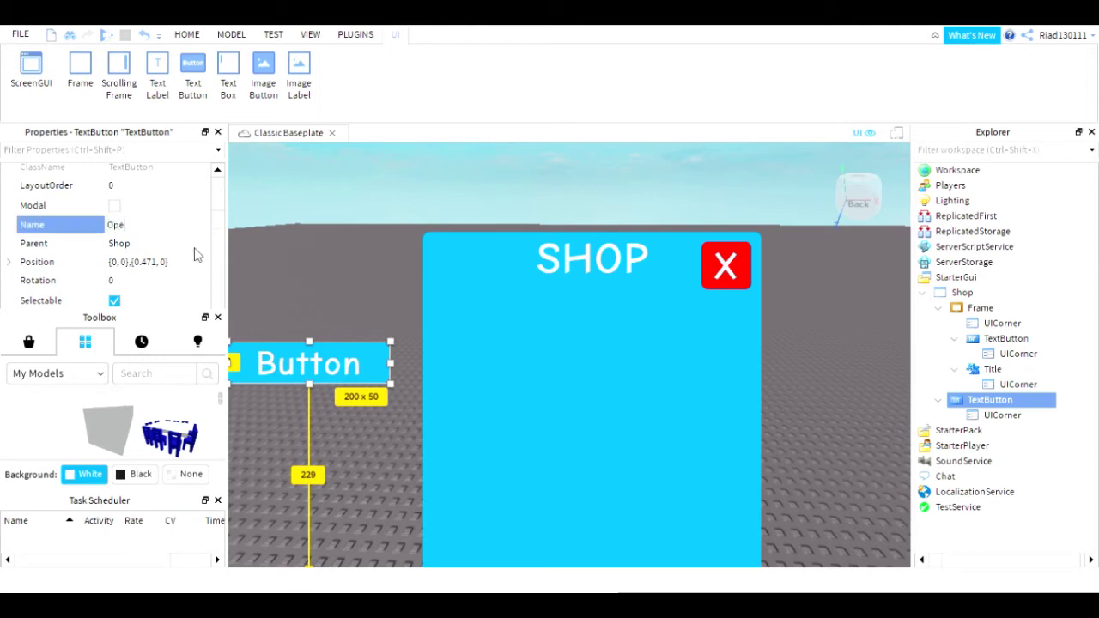
type("nShop")
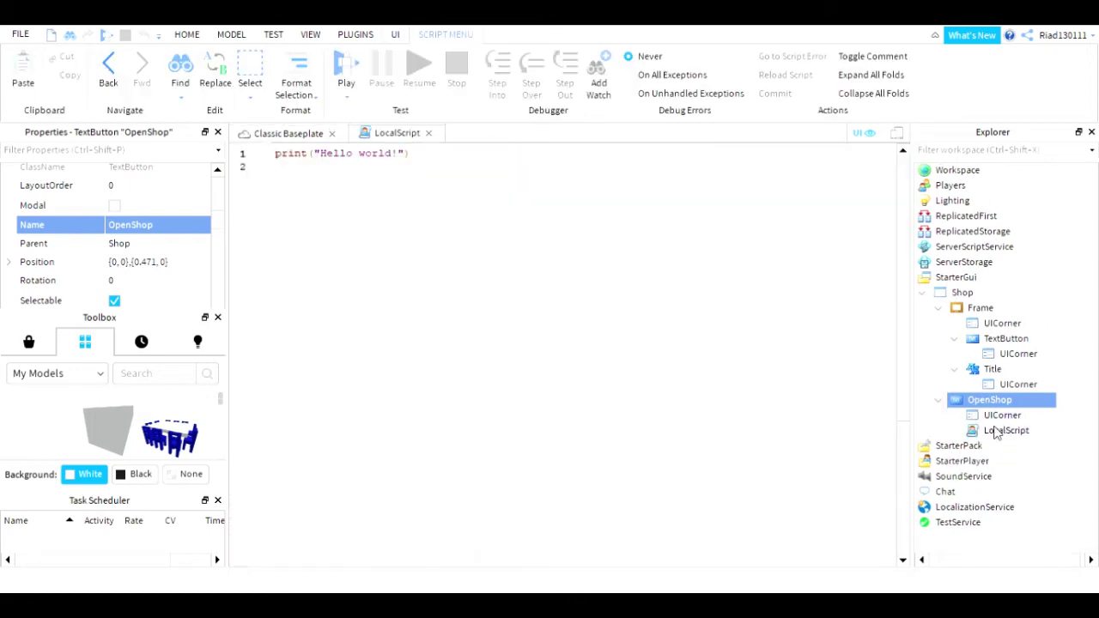
left_click(995, 432)
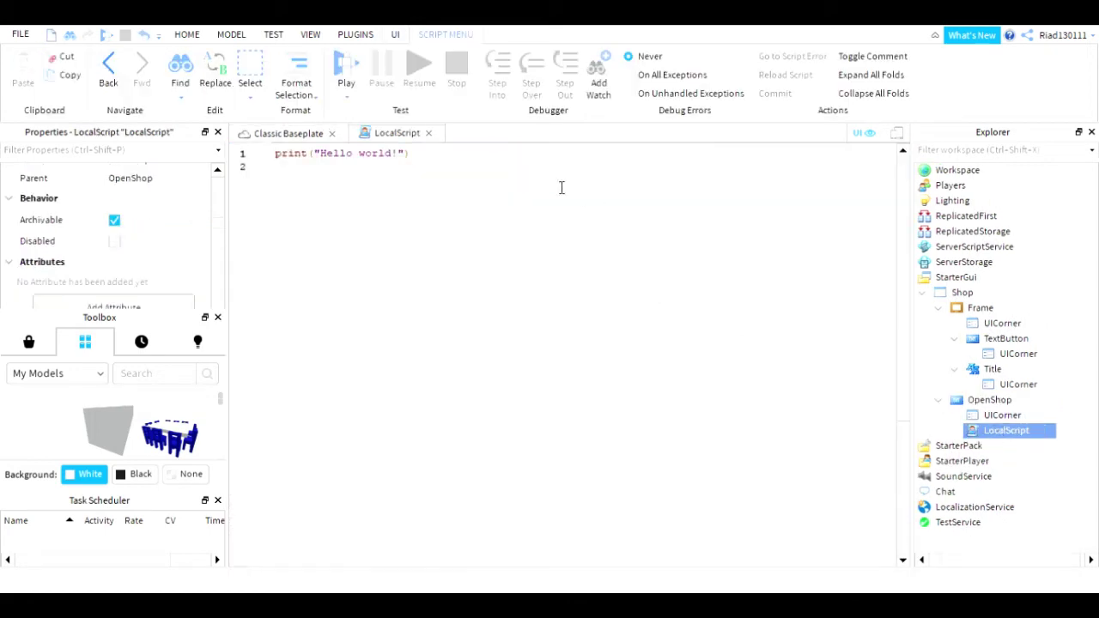
- Replace the OpenShop LocalScript's default code with an empty script.Parent.MouseButton1Click:Connect(function() ... end) handler
key("ctrl+a")
type("script.")
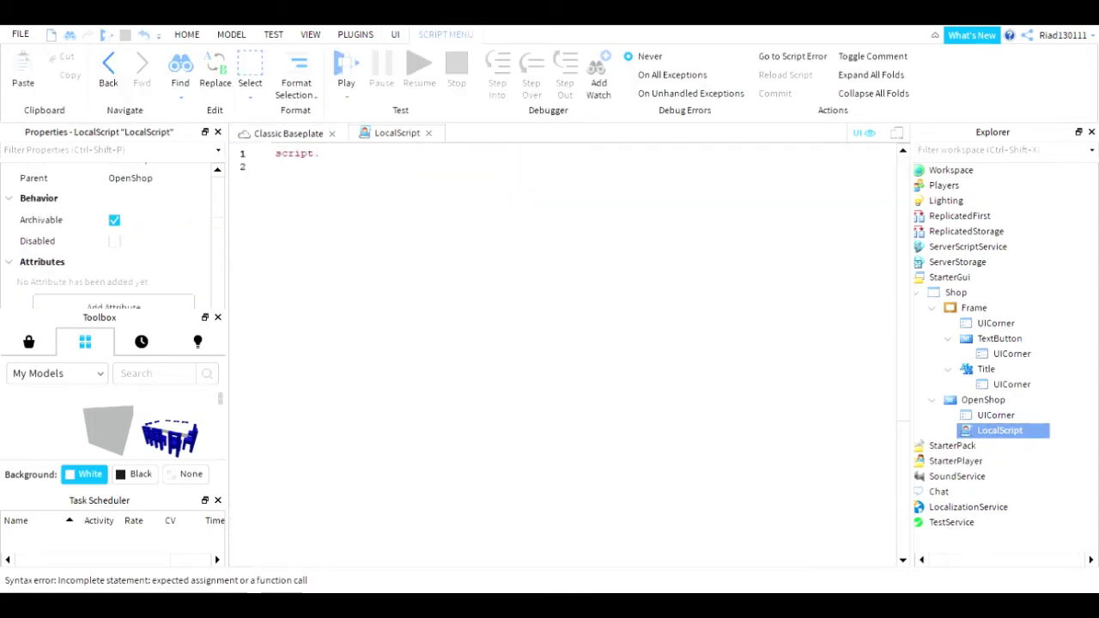
type("Parent.M")
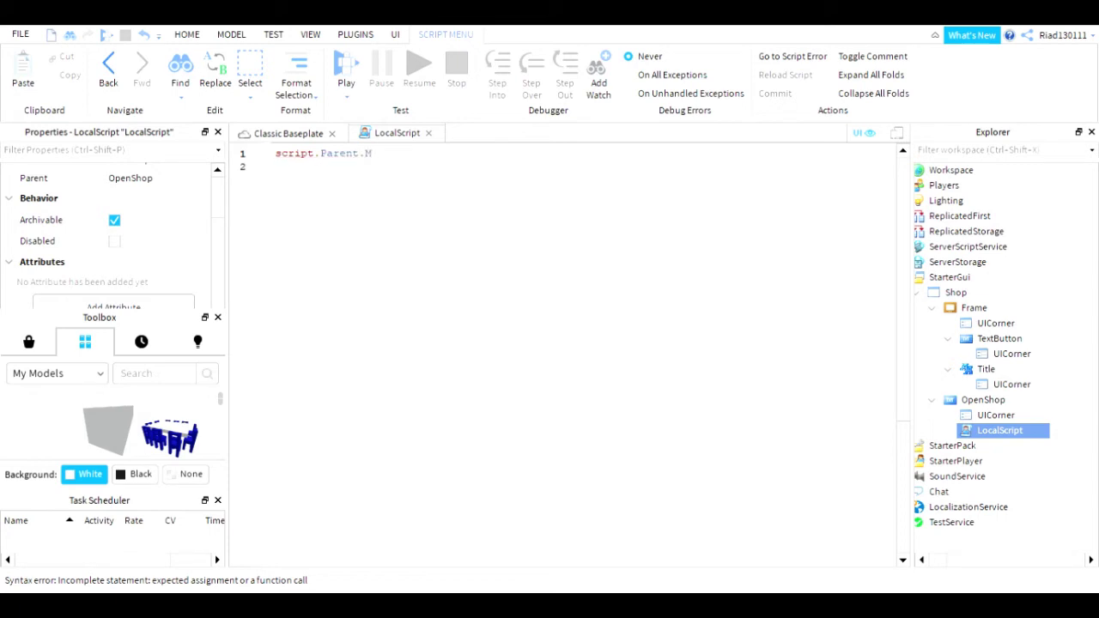
type("ouseButton1Click:Connect(function(cl")
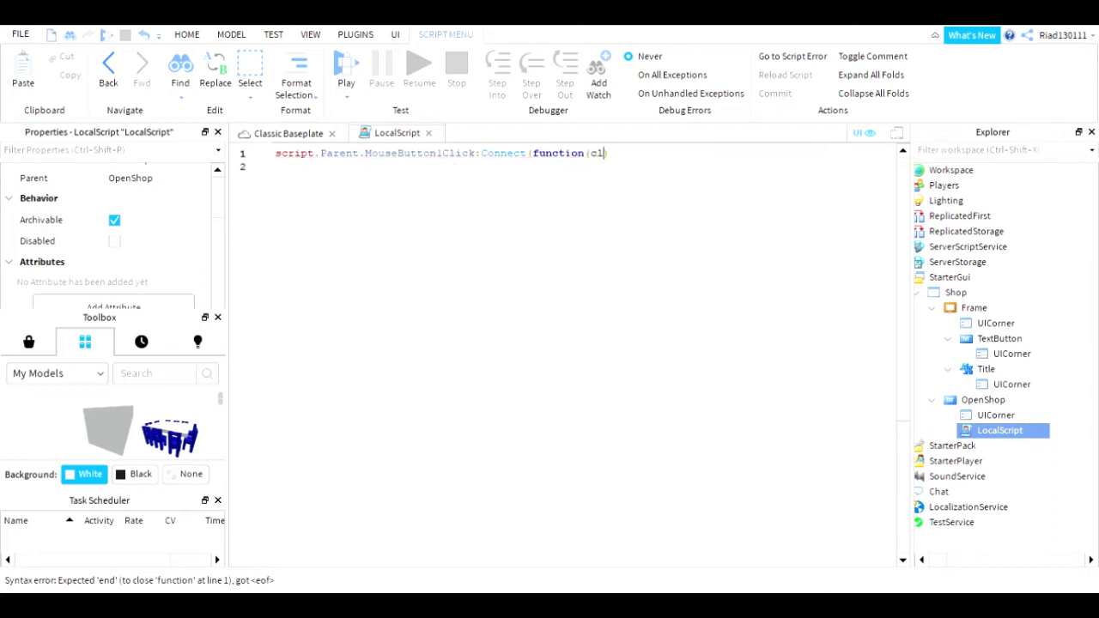
type("ick")
key("Return")
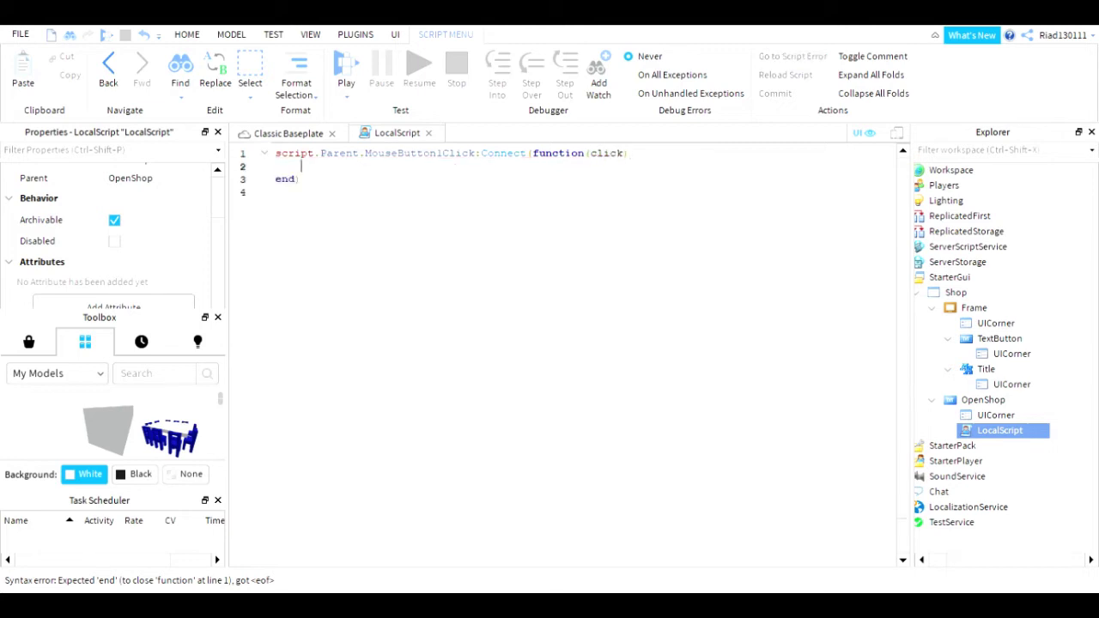
key("BackSpace")
key("BackSpace")
key("BackSpace")
key("BackSpace")
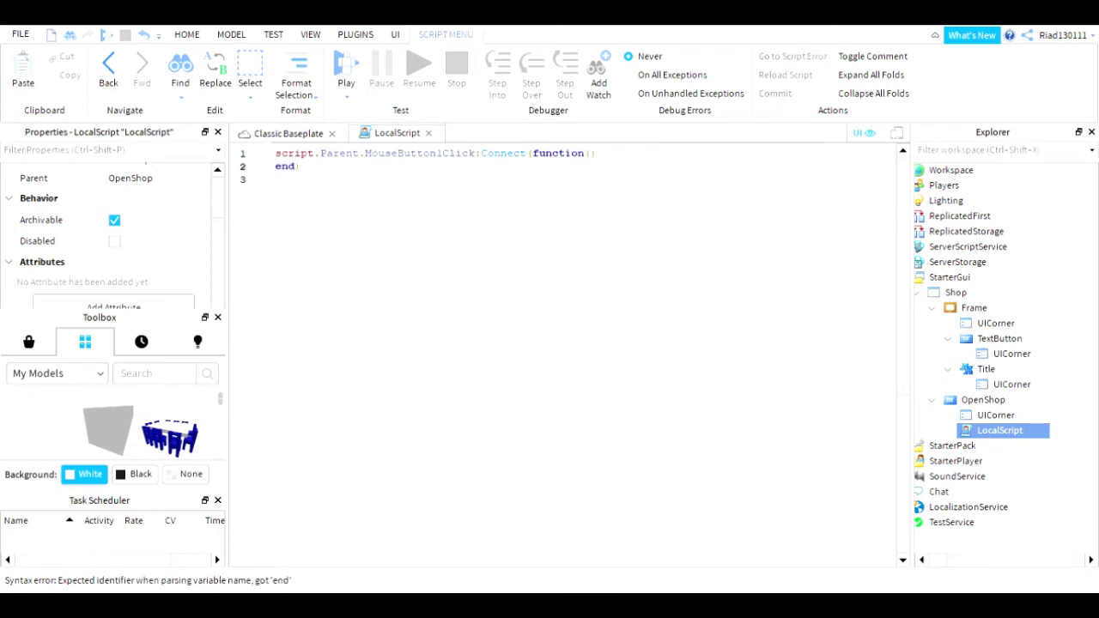
- Add script.Parent.Parent.Frame.Visible = true inside the OpenShop handler, then close the script and collapse OpenShop in the hierarchy
key("Return")
type("script")
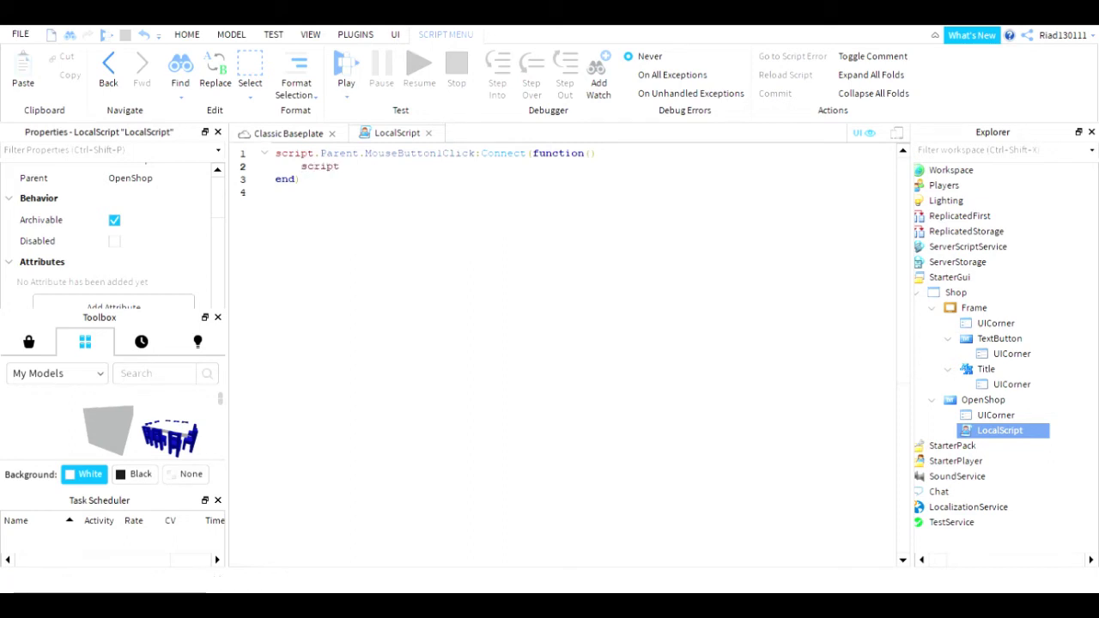
type(".Parent.P")
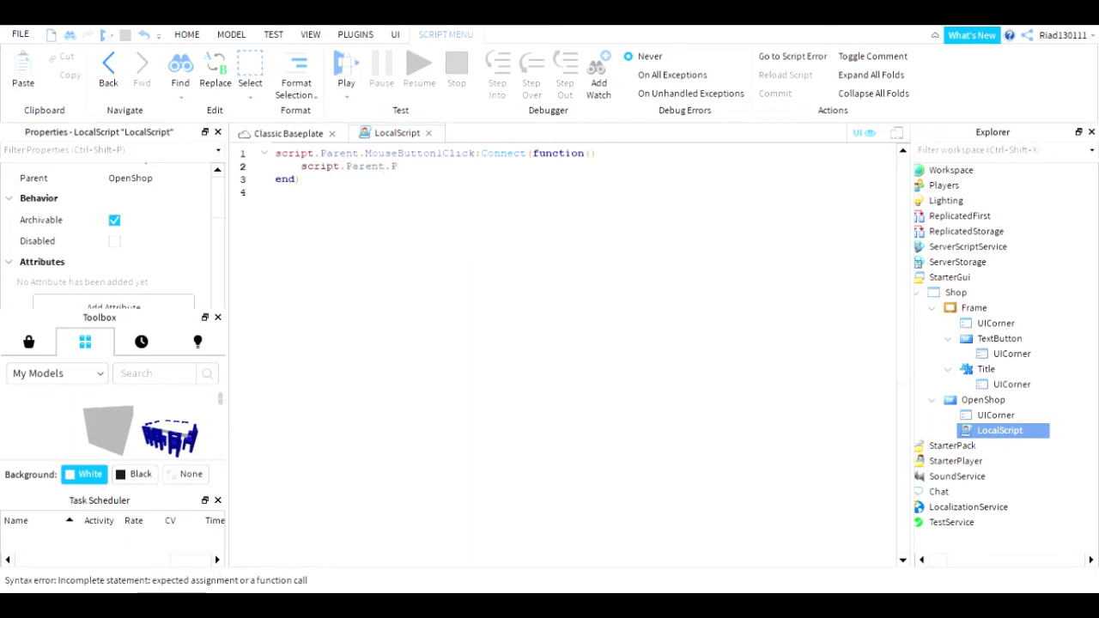
key("BackSpace")
type("frame")
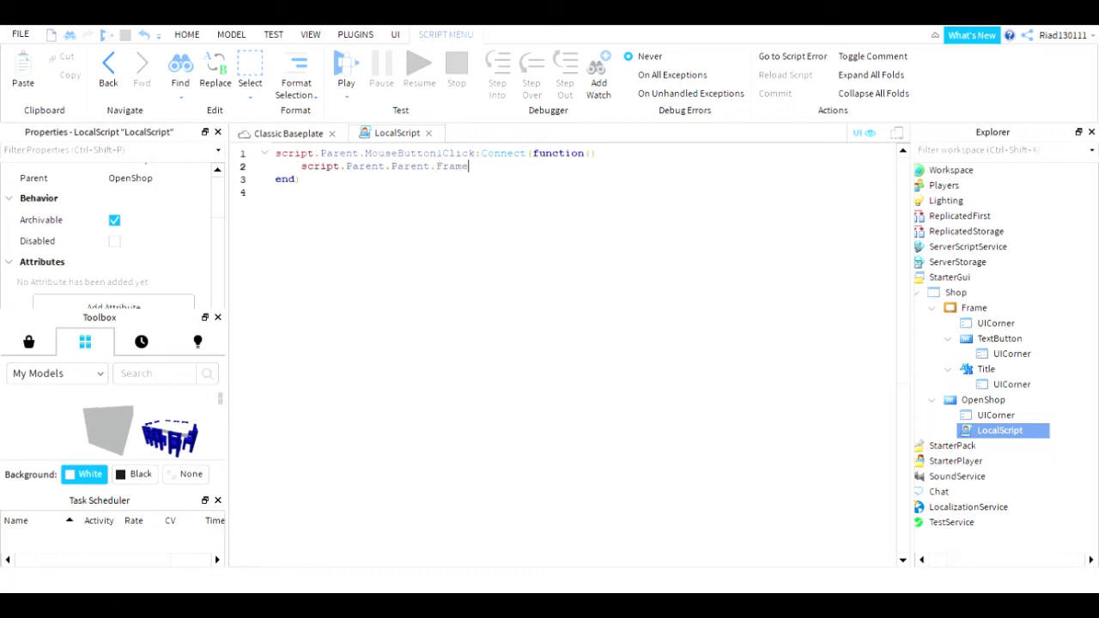
type(".Vis")
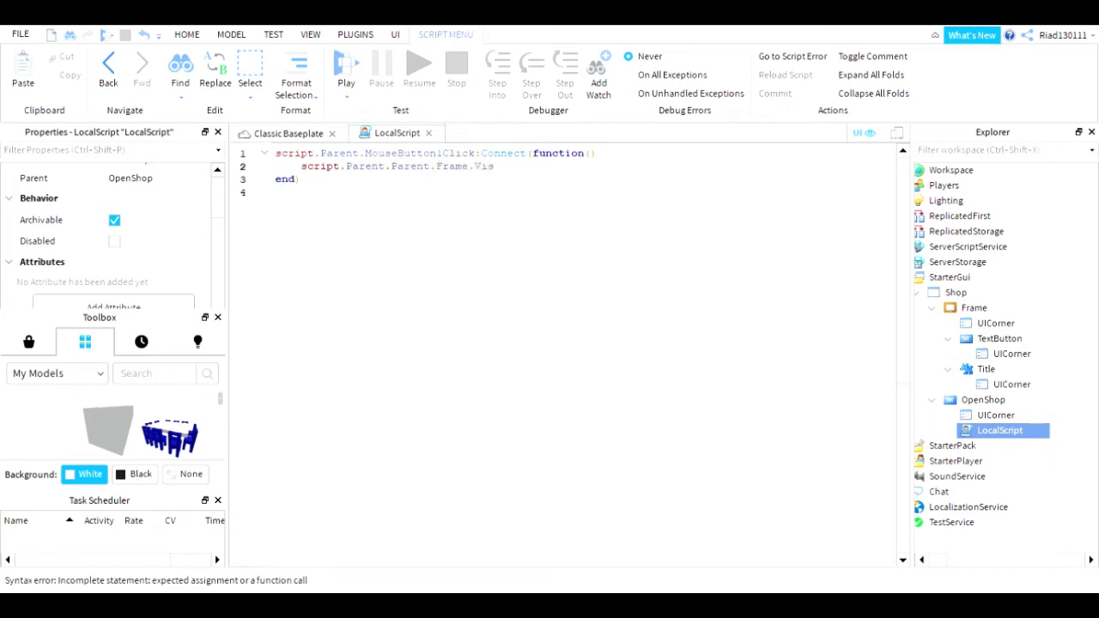
type("ible = true")
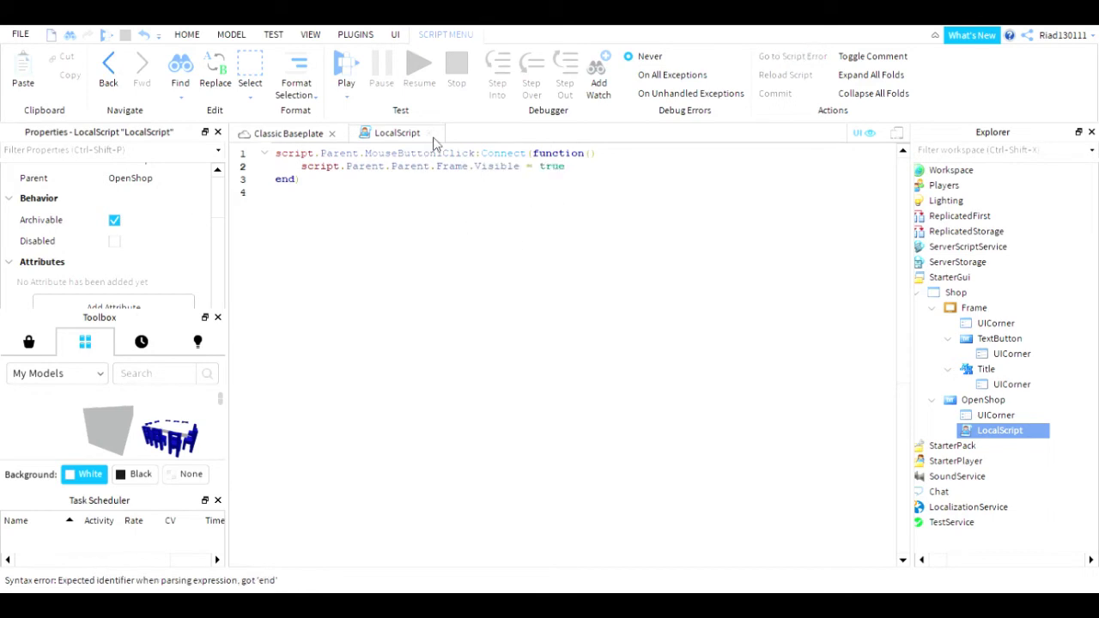
left_click(429, 134)
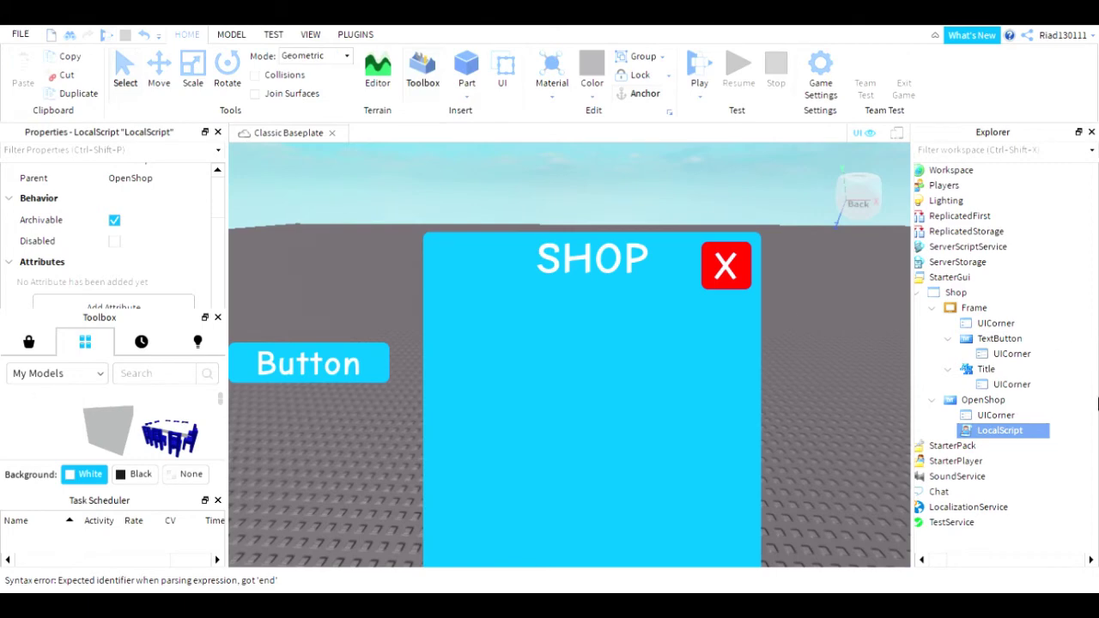
left_click(932, 400)
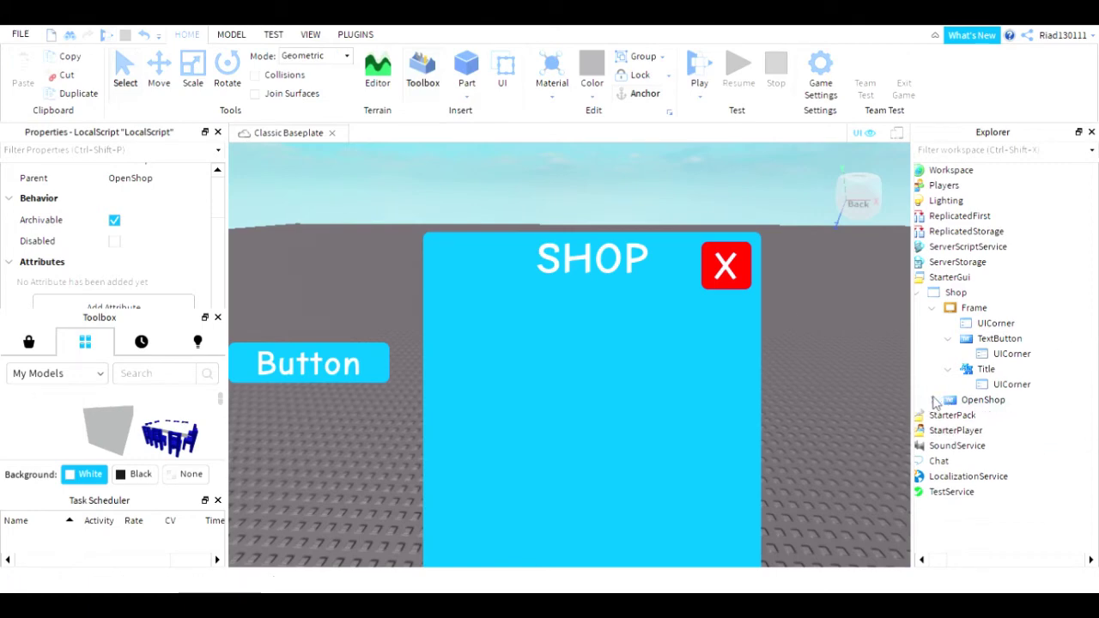
left_click(932, 400)
left_click(932, 400)
- Rename the red X text button inside the shop frame as CloseShop
left_click(983, 339)
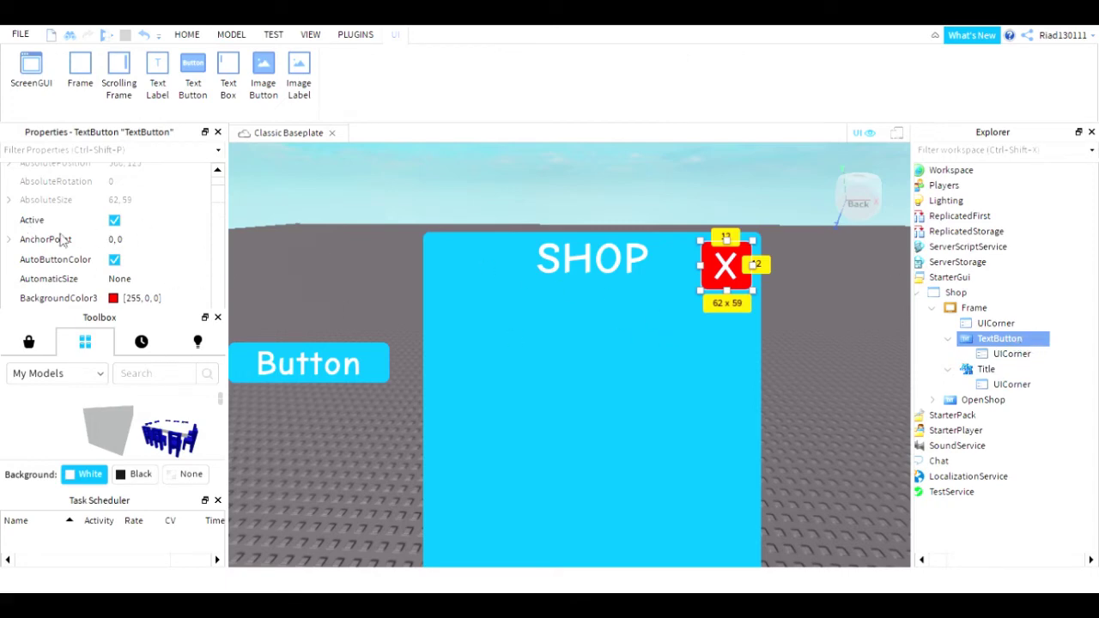
left_click(131, 262)
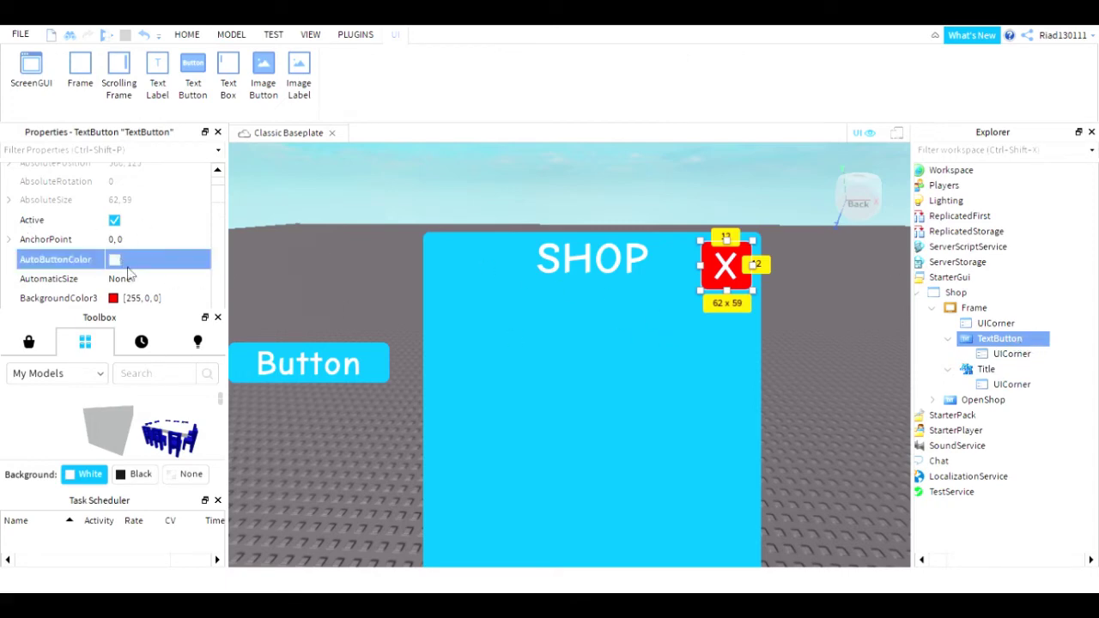
key("ctrl+z")
scroll(169, 277, "down", 4)
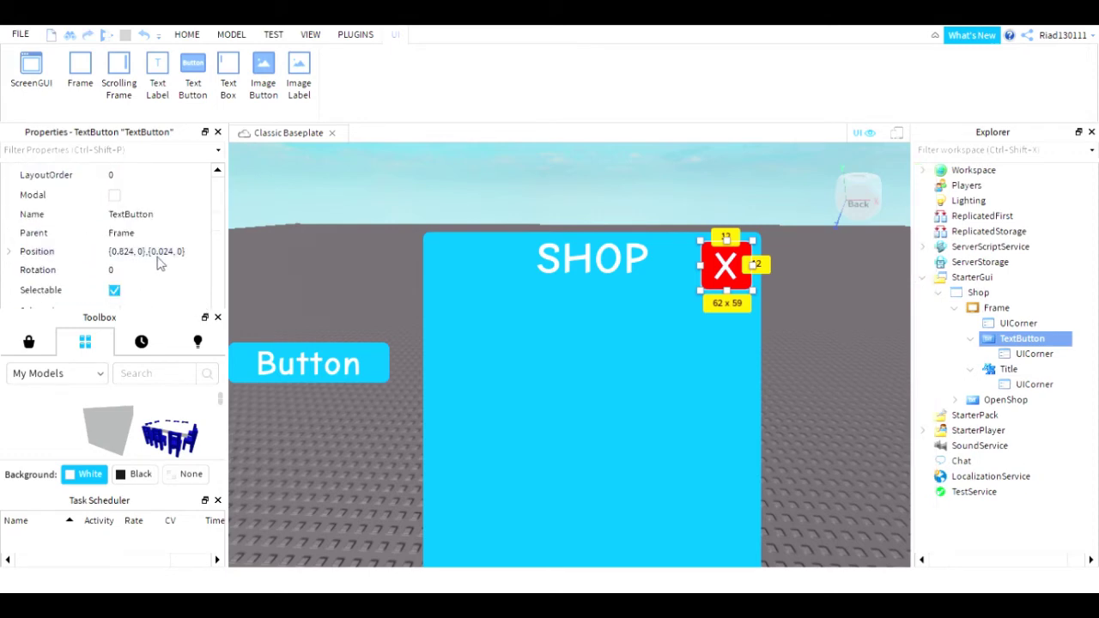
scroll(157, 260, "up", 2)
scroll(125, 228, "down", 1)
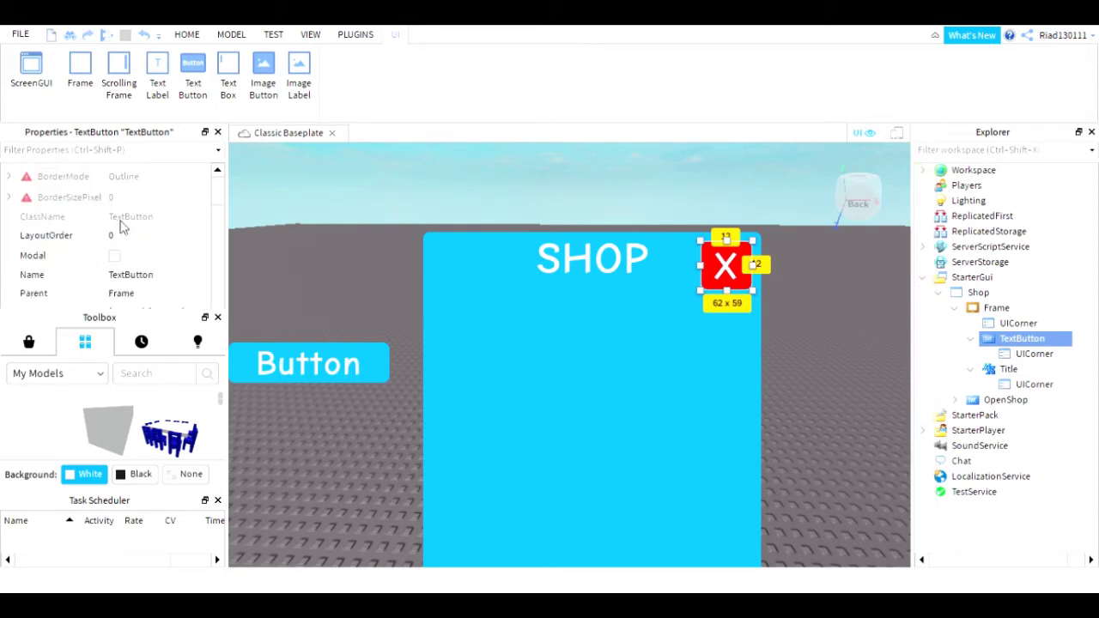
scroll(120, 225, "down", 5)
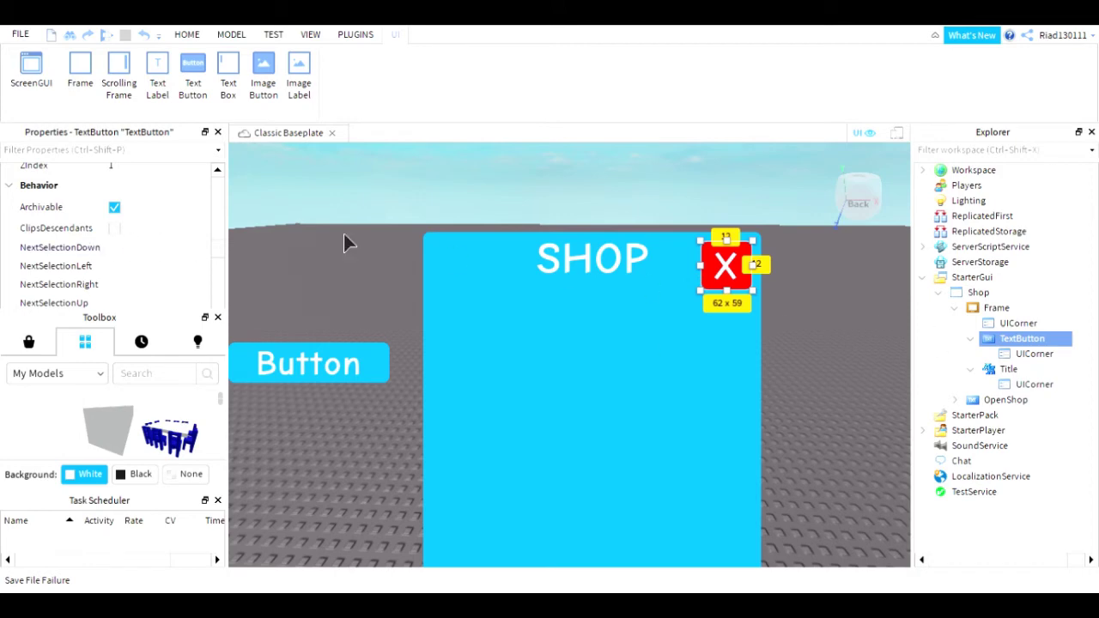
scroll(181, 216, "up", 2)
scroll(181, 216, "up", 2)
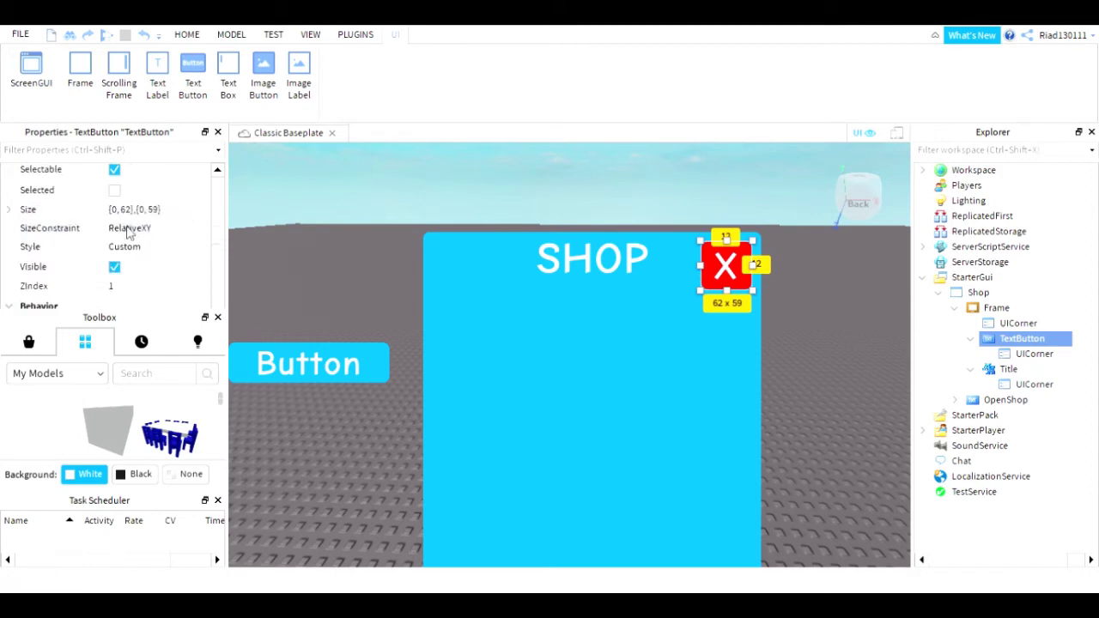
scroll(95, 274, "up", 4)
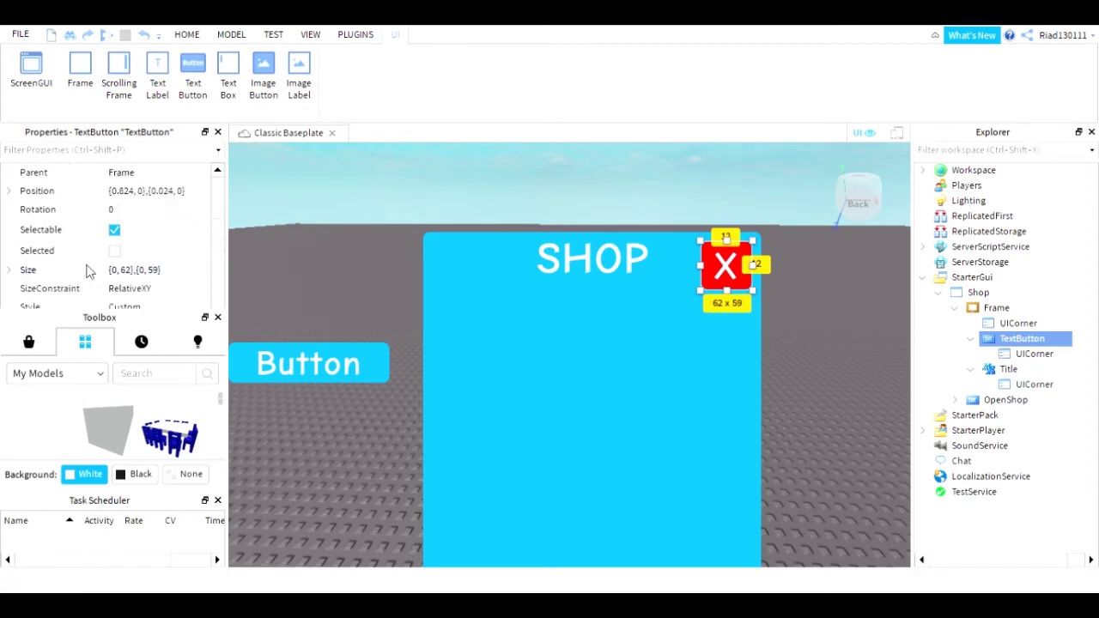
left_click(172, 218)
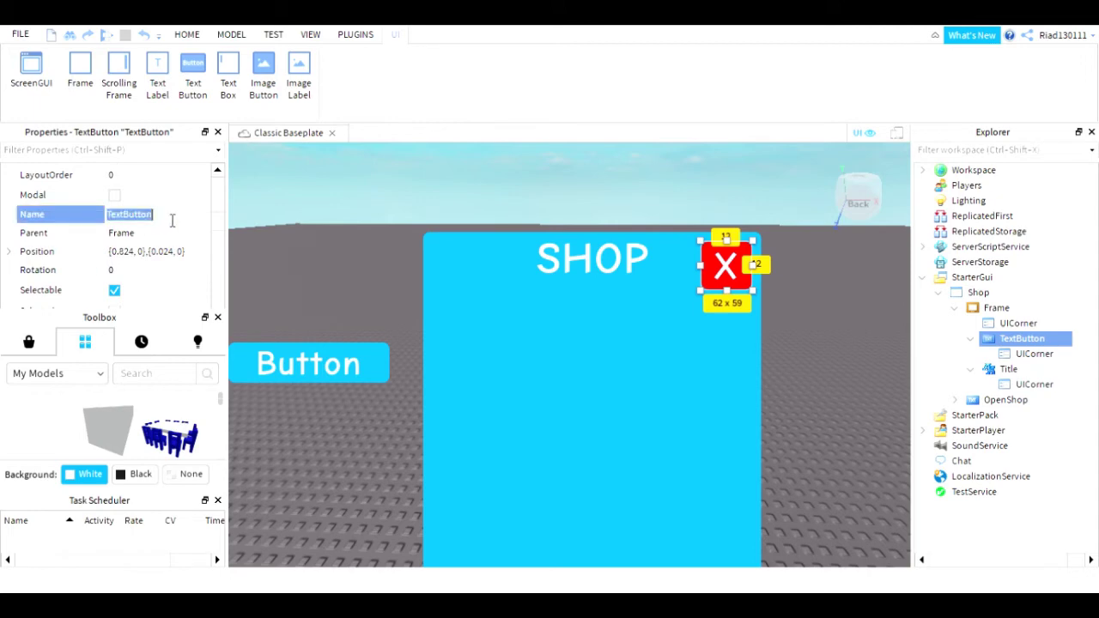
type("CloseShop")
key("Return")
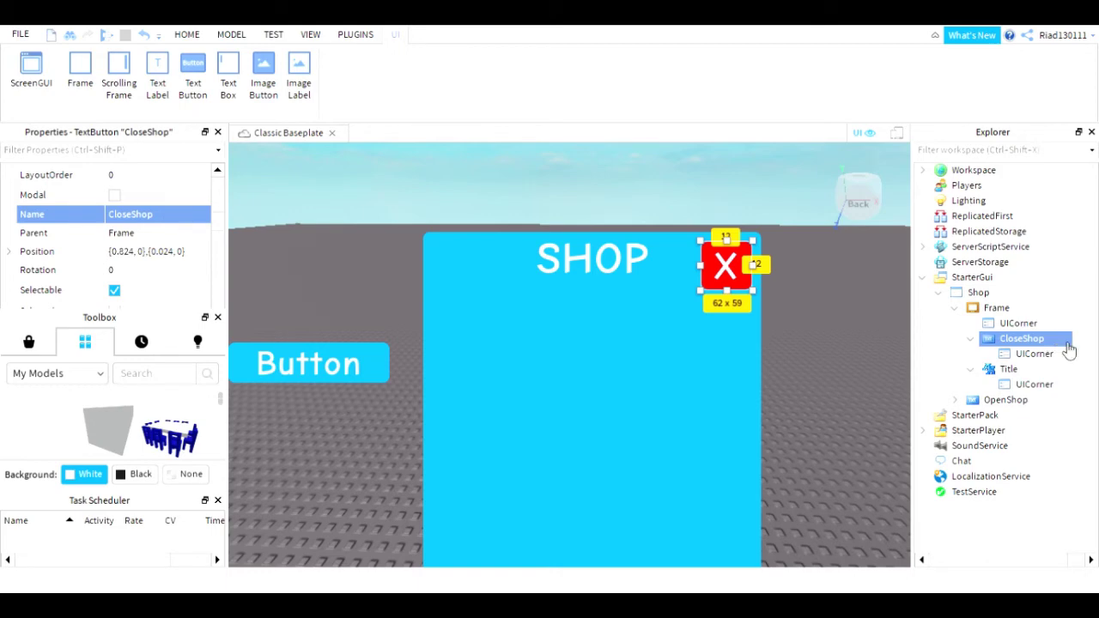
- Add a LocalScript to CloseShop and replace its default code with an empty script.Parent.MouseButton1Click:Connect(function() ... end) handler
scroll(948, 300, "right", 1)
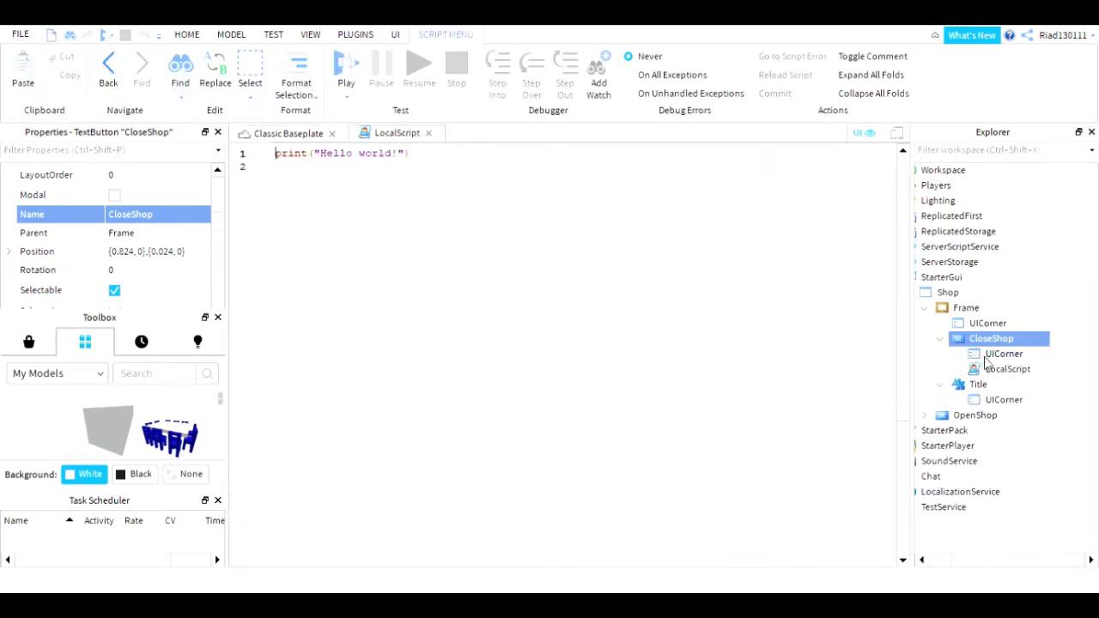
left_click(1003, 354)
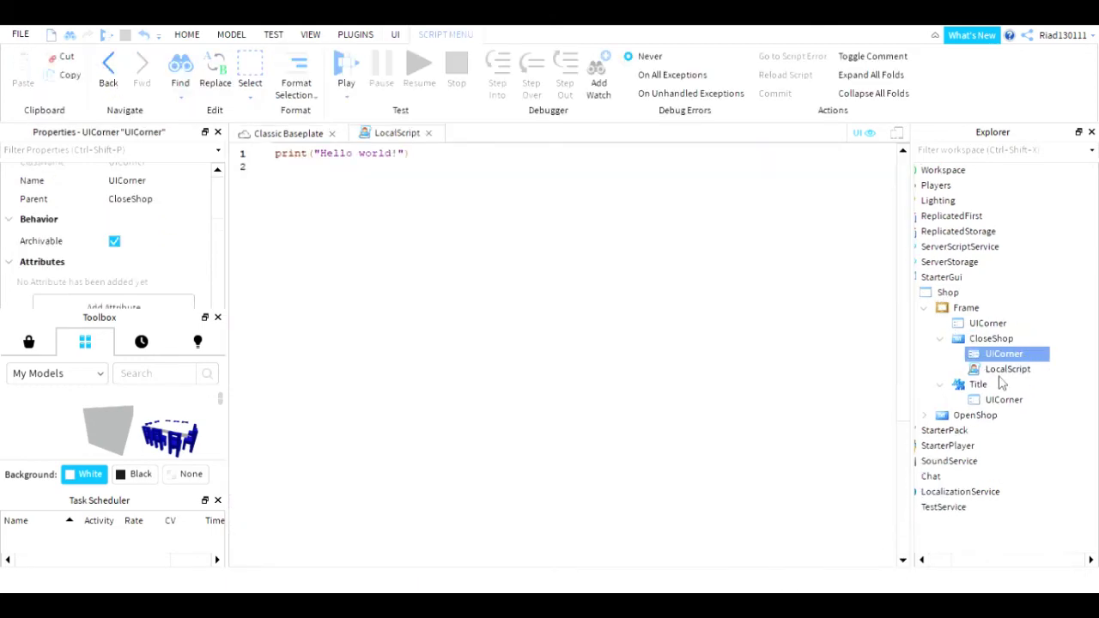
left_click(1007, 369)
key("ctrl+a")
type("script.")
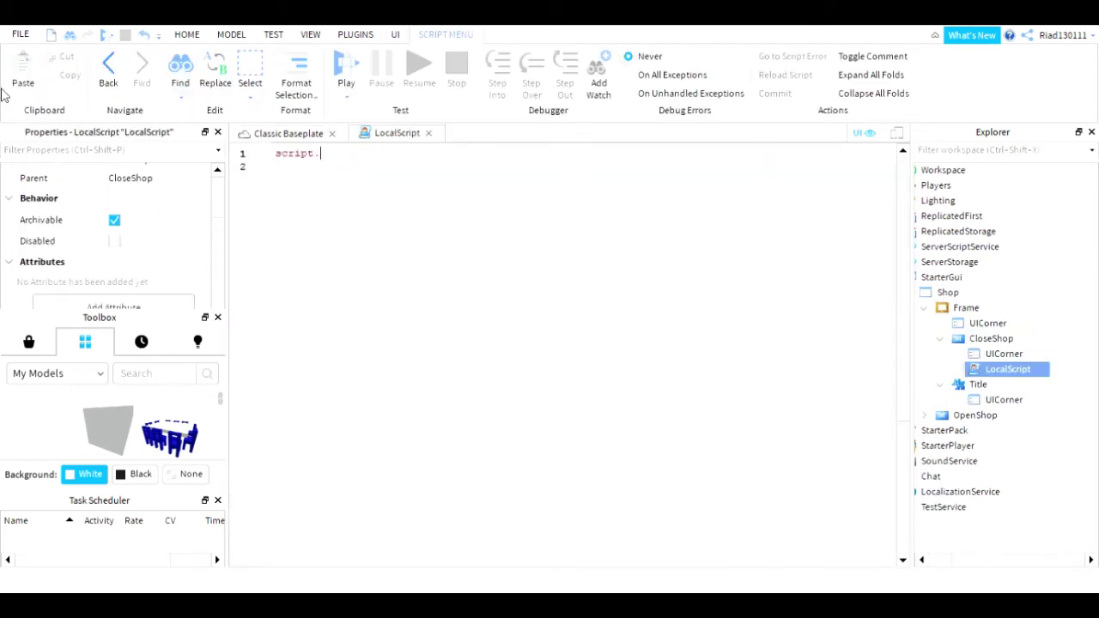
type("Parent.")
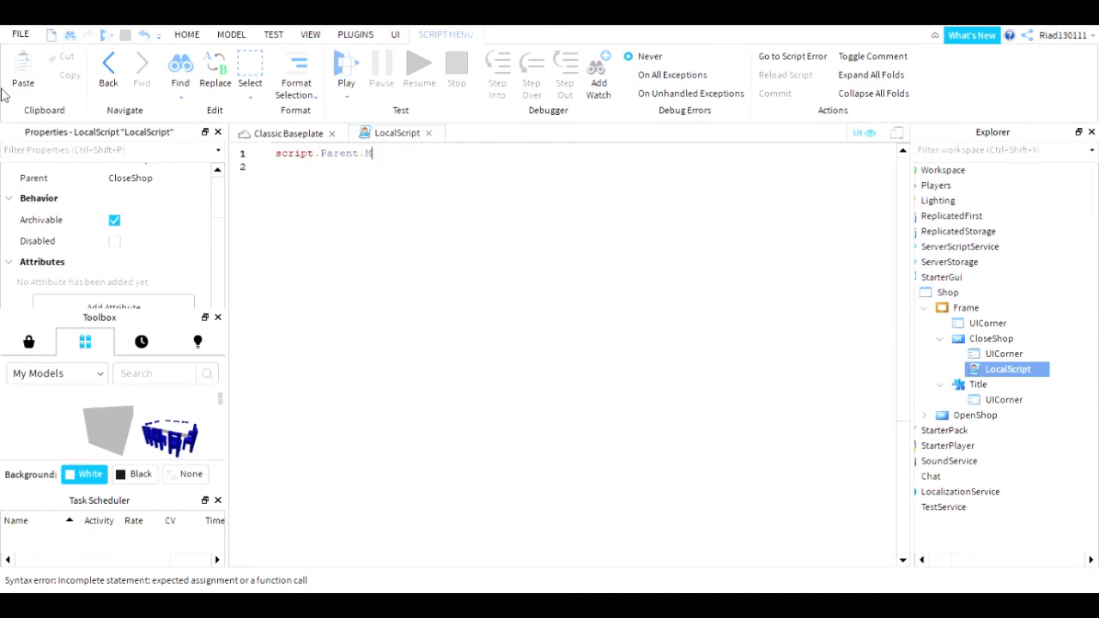
type("MouseButton1Click:v")
key("Return")
key("BackSpace")
type("Connect(function")
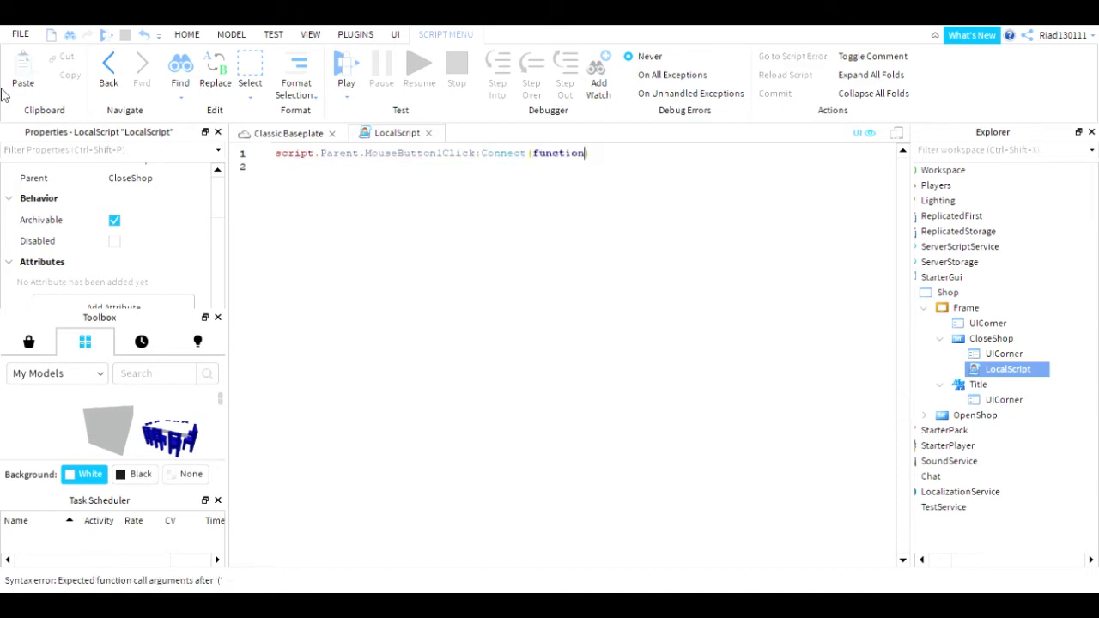
type("()")
key("Return")
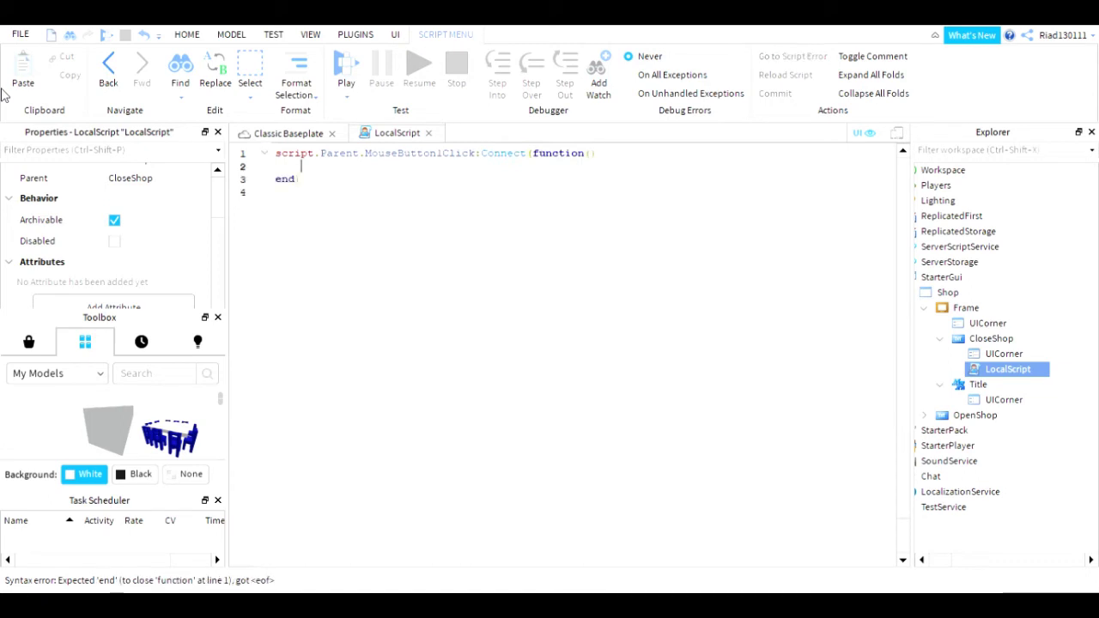
- Add script.Parent.Parent.Parent.Frame.Visible = false inside the CloseShop handler and close the script
type("script.Parent.Parent")
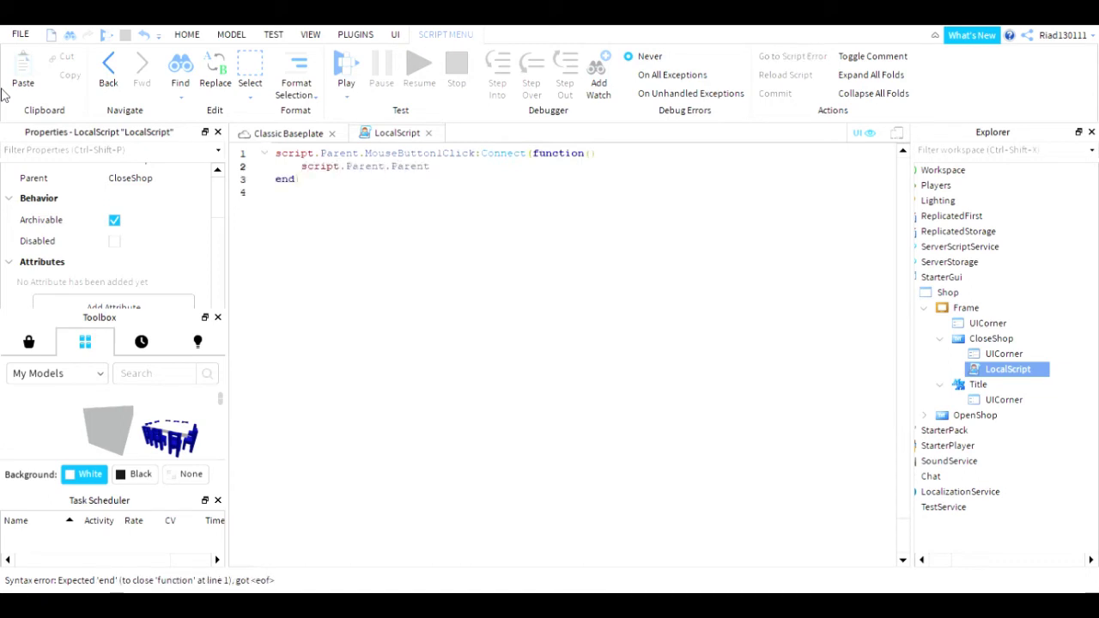
type("a")
key("BackSpace")
key("BackSpace")
key("BackSpace")
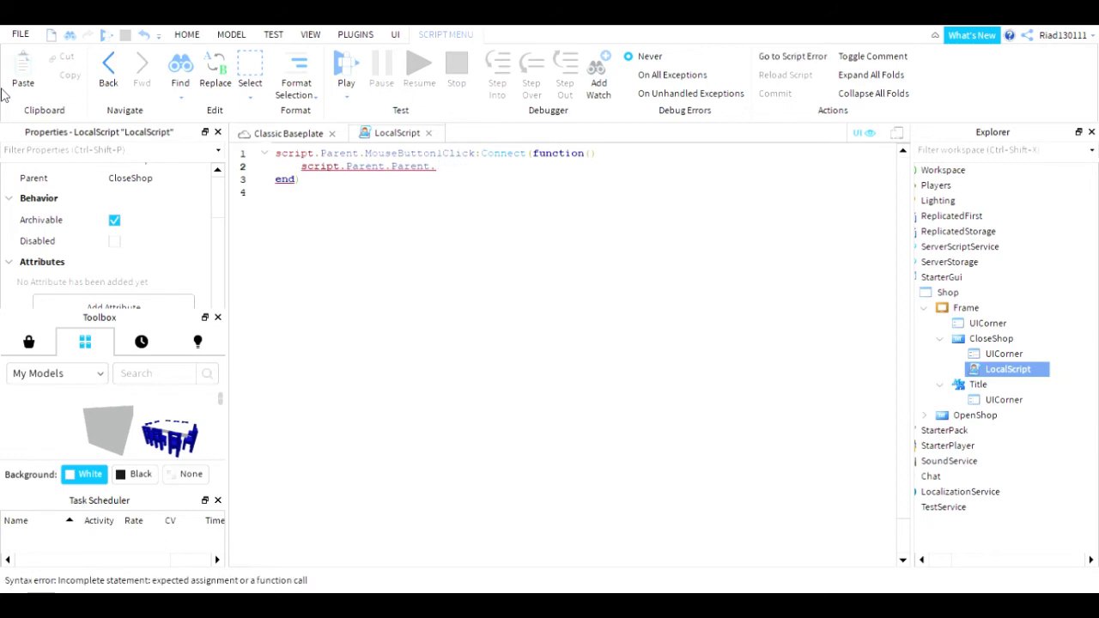
type("Parent.Fr")
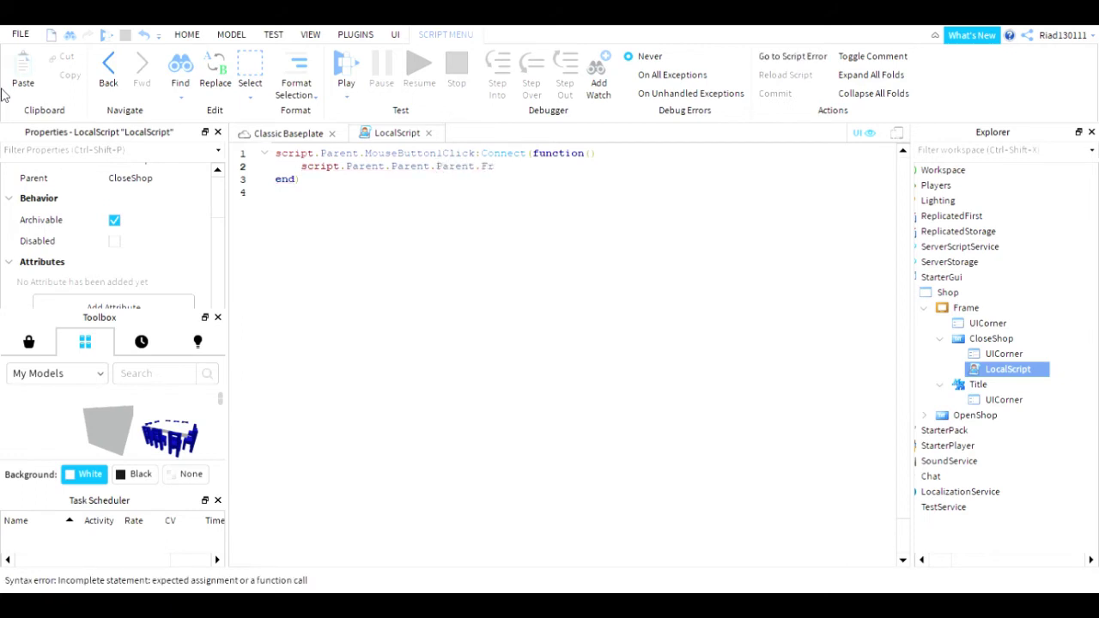
type("am")
key("Tab")
type(".V")
key("Tab")
type("= false")
left_click(429, 133)
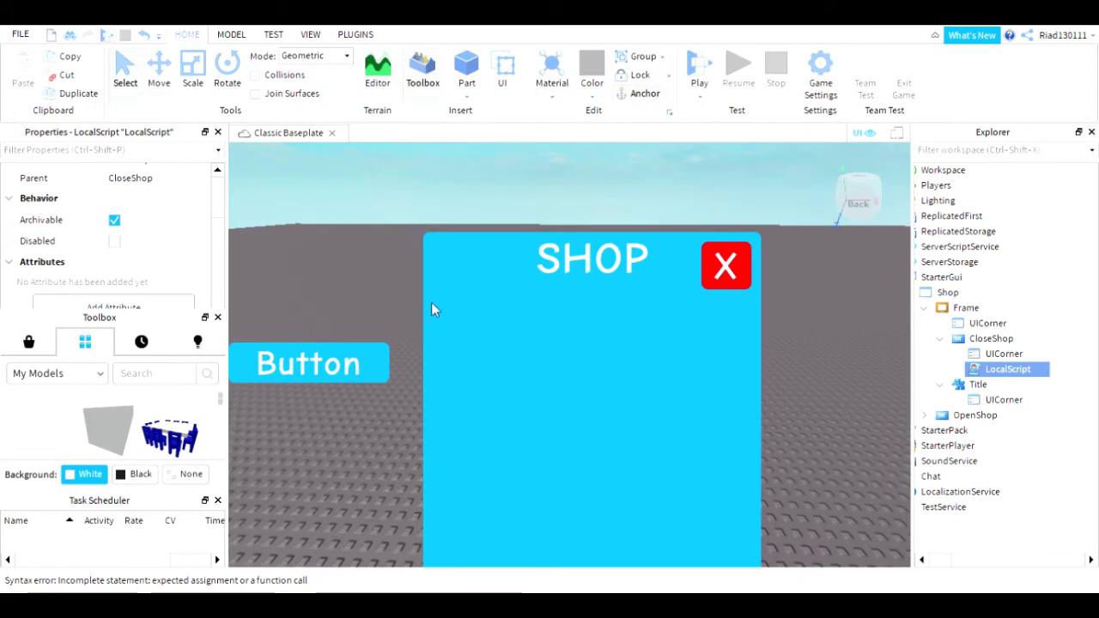
- Playtest the game and test closing the shop with the X, reopening it with the blue button and closing it again
key("F5")
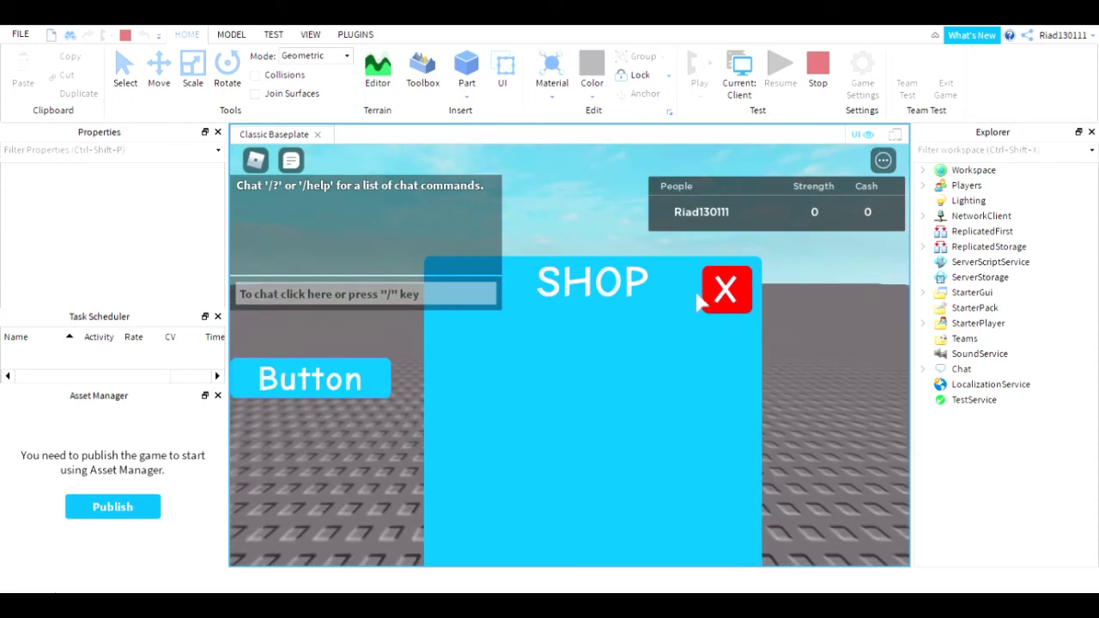
left_click(709, 297)
left_click(252, 372)
left_click(724, 290)
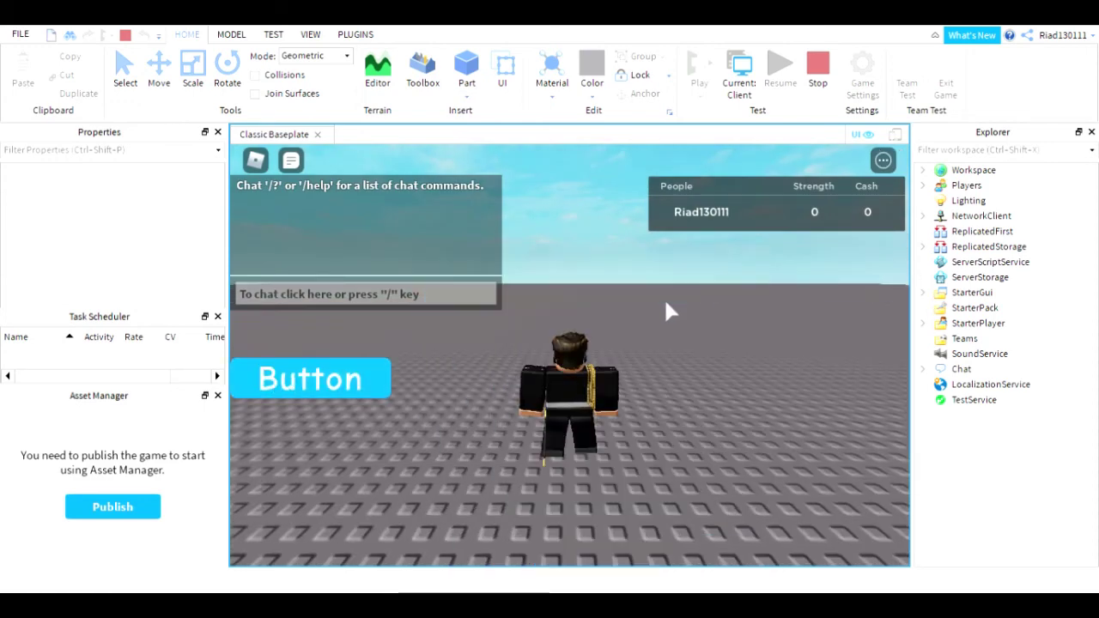
- Send the in-game chat messages "It works." and "Oh hold on let's decorate the button little more"
key("slash")
type("It works.")
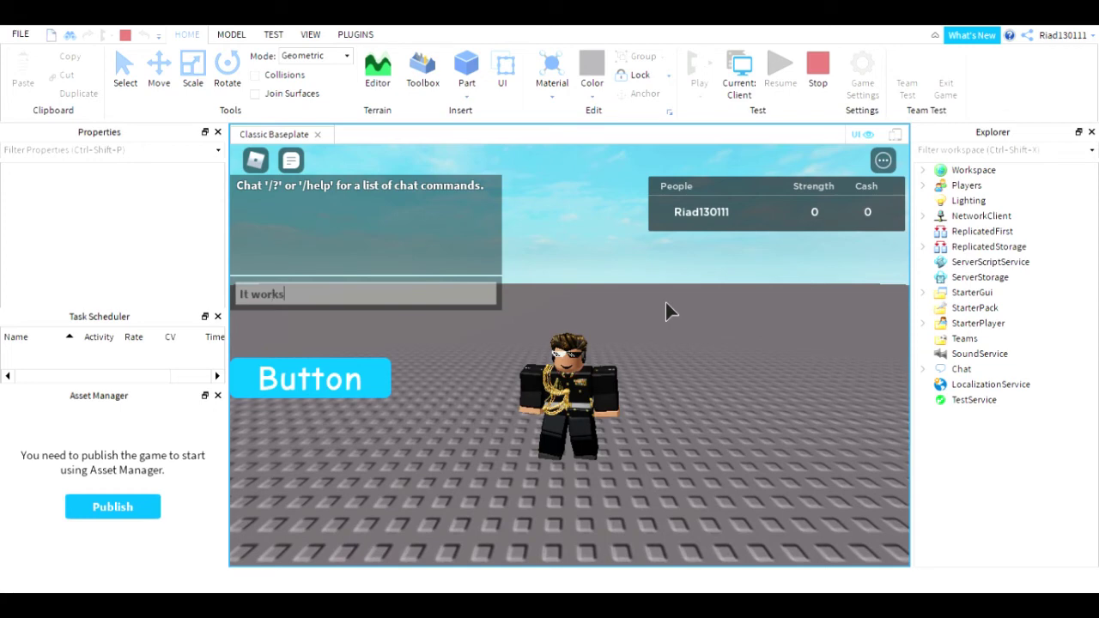
key("Return")
type("Oh hold on ")
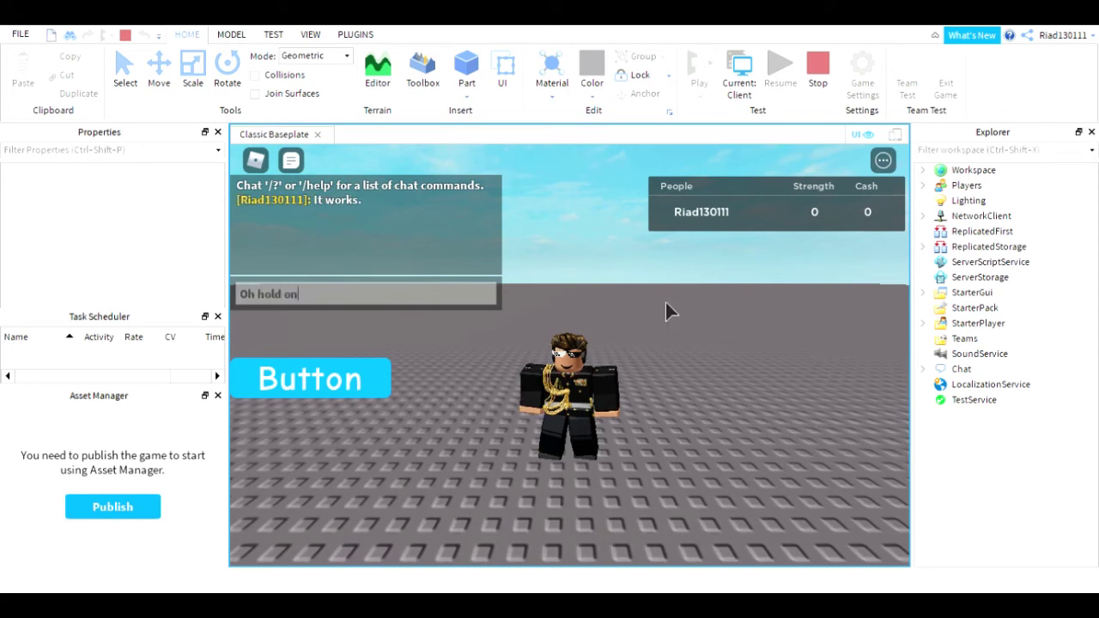
type("let's")
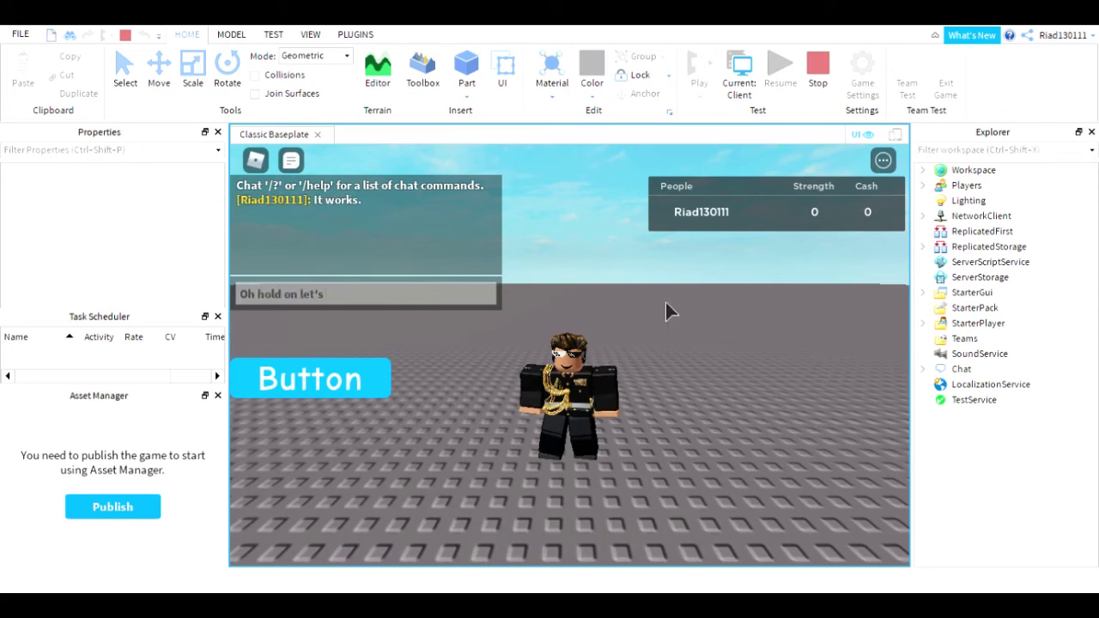
type(" dec")
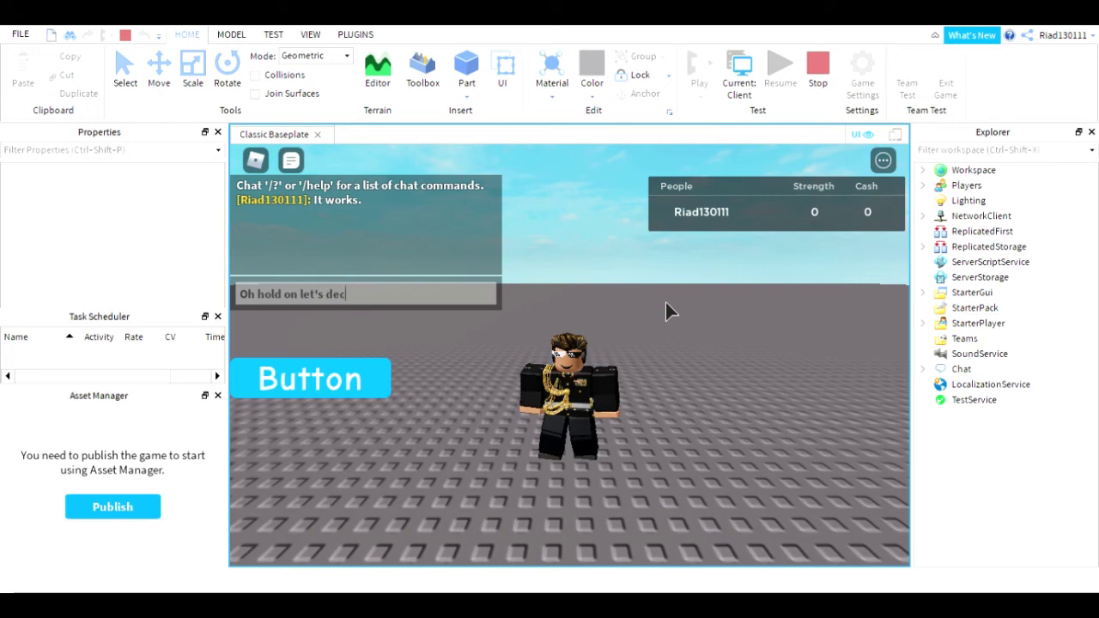
type("orate the butt")
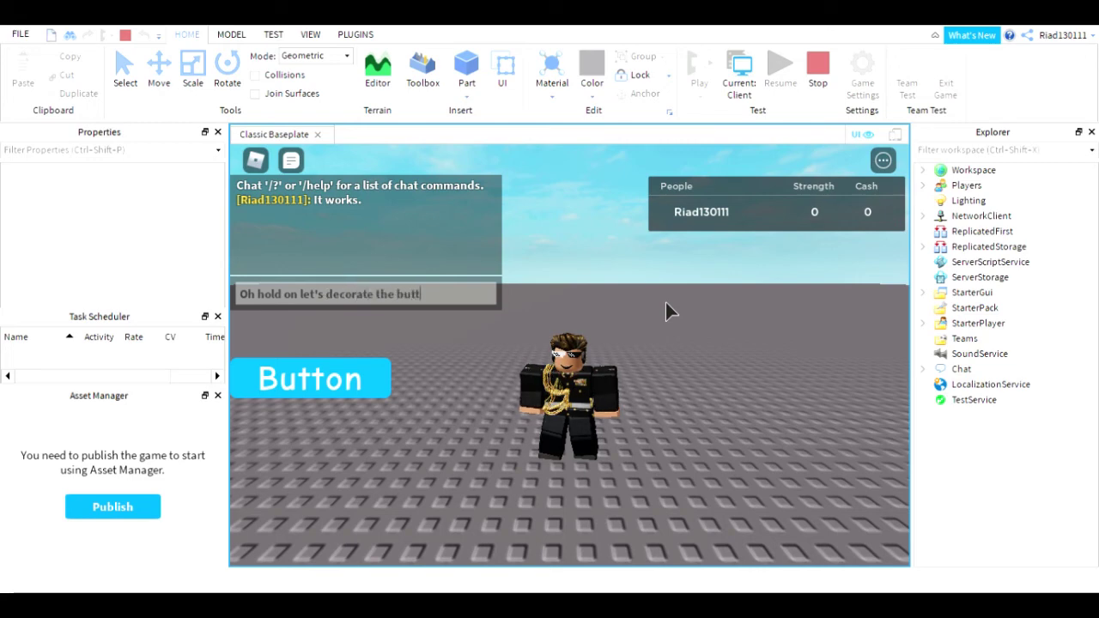
type("on little more")
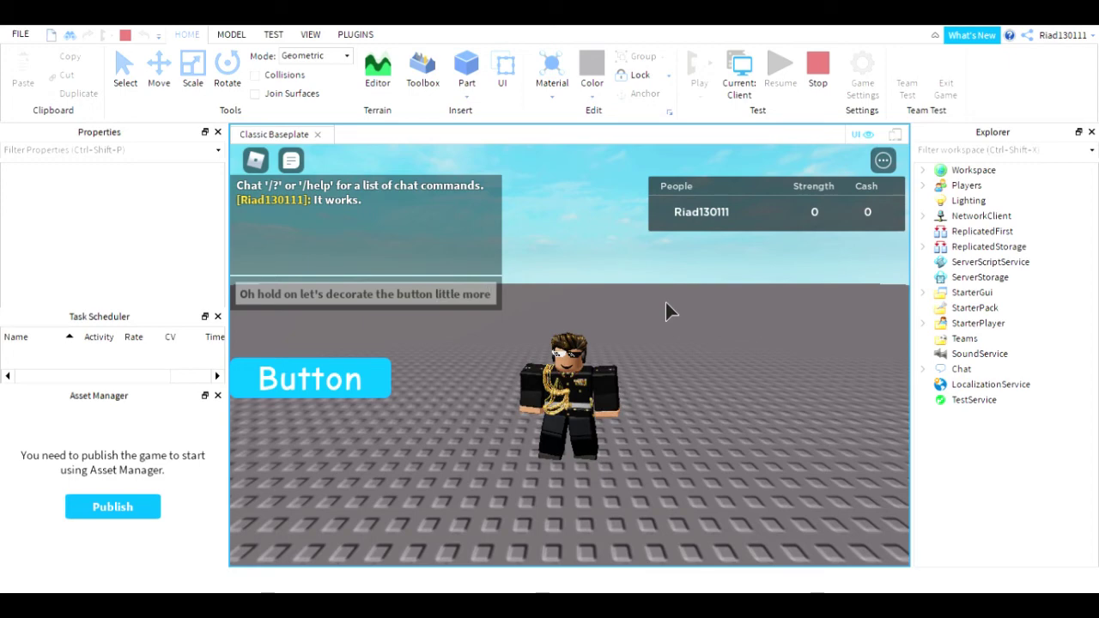
key("Return")
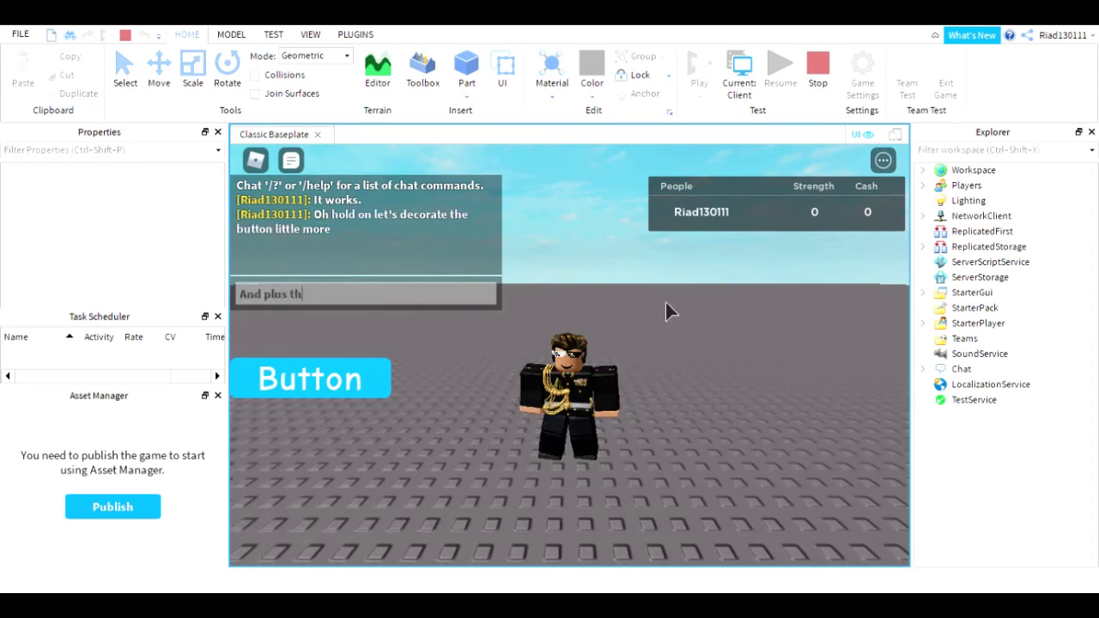
- Send the in-game chat message "And plus there we also have leaderboard from last video"
type("And plus there wea")
key("BackSpace")
type("also ")
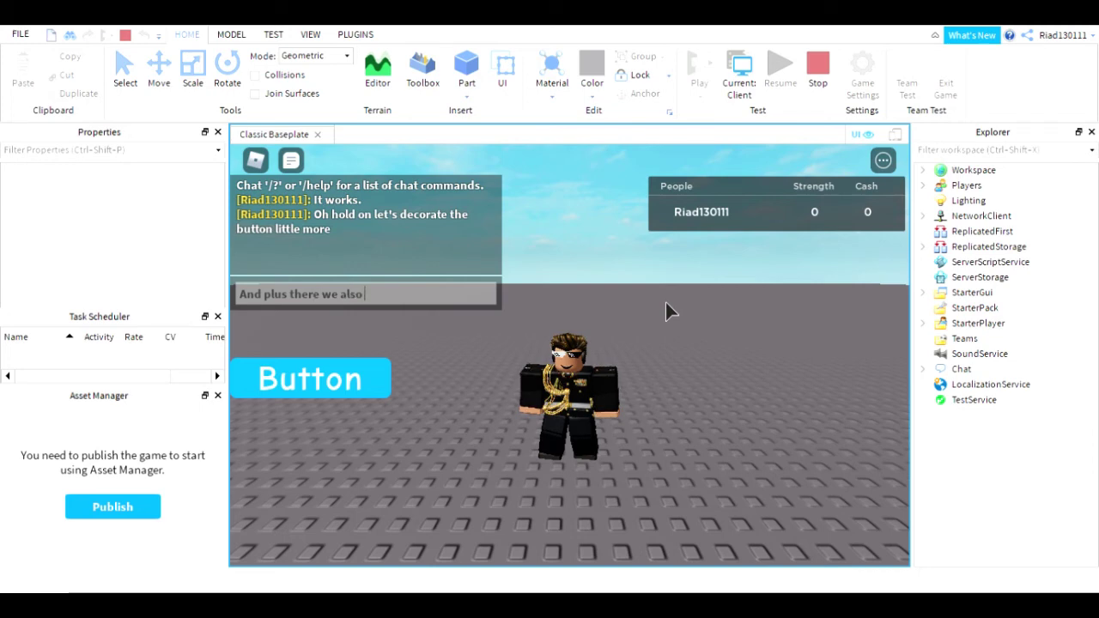
type("have leade")
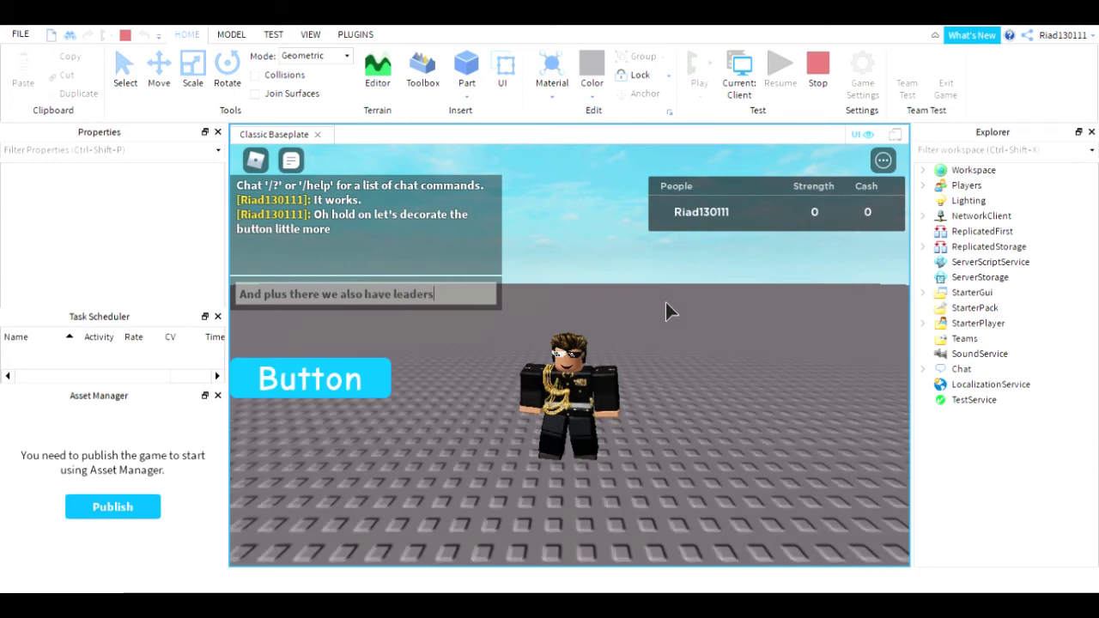
type("rb")
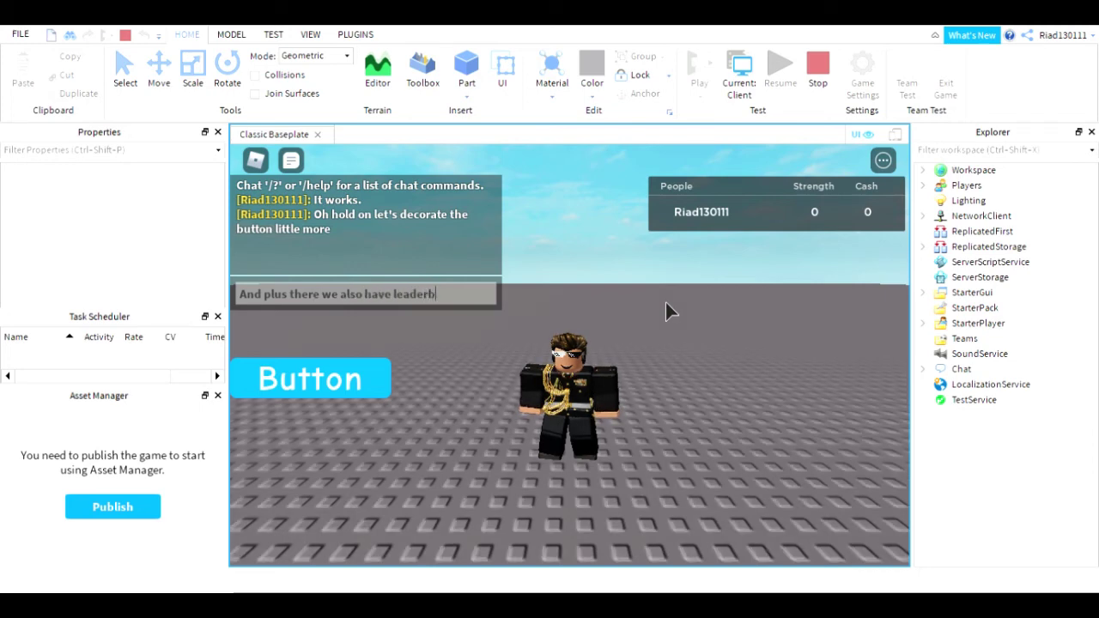
type("oafd")
key("BackSpace")
type("d fom")
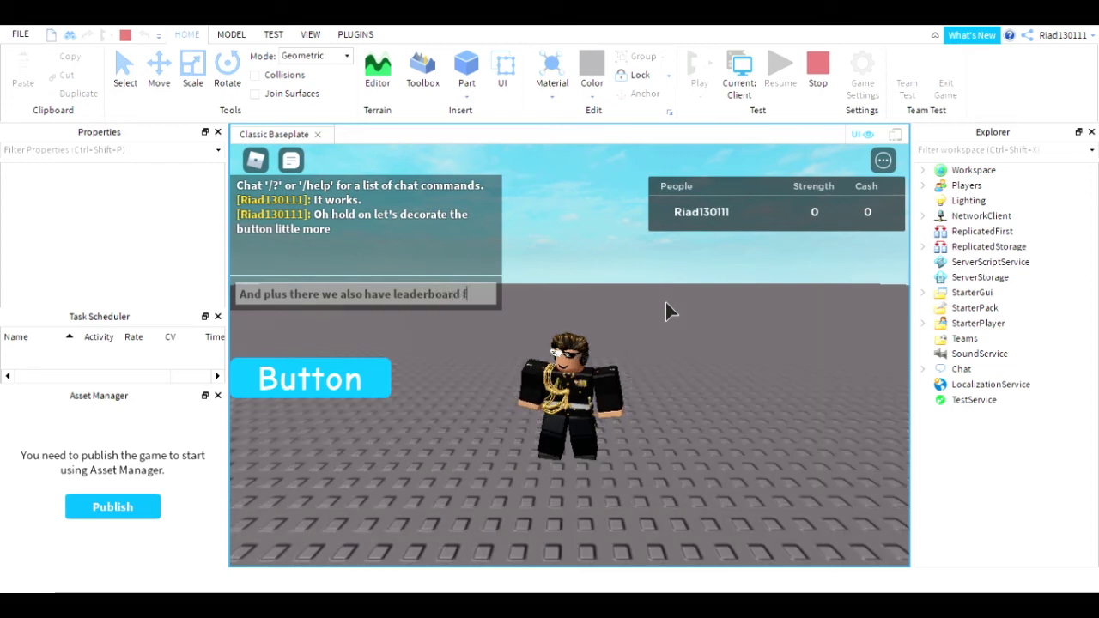
key("BackSpace")
type("ro")
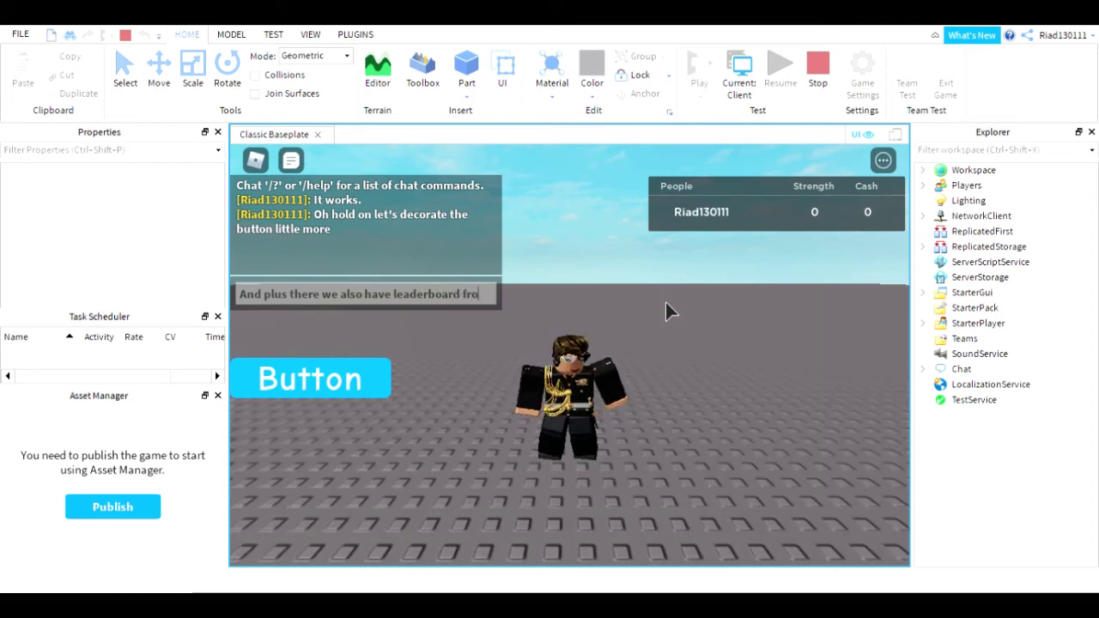
type("m last video")
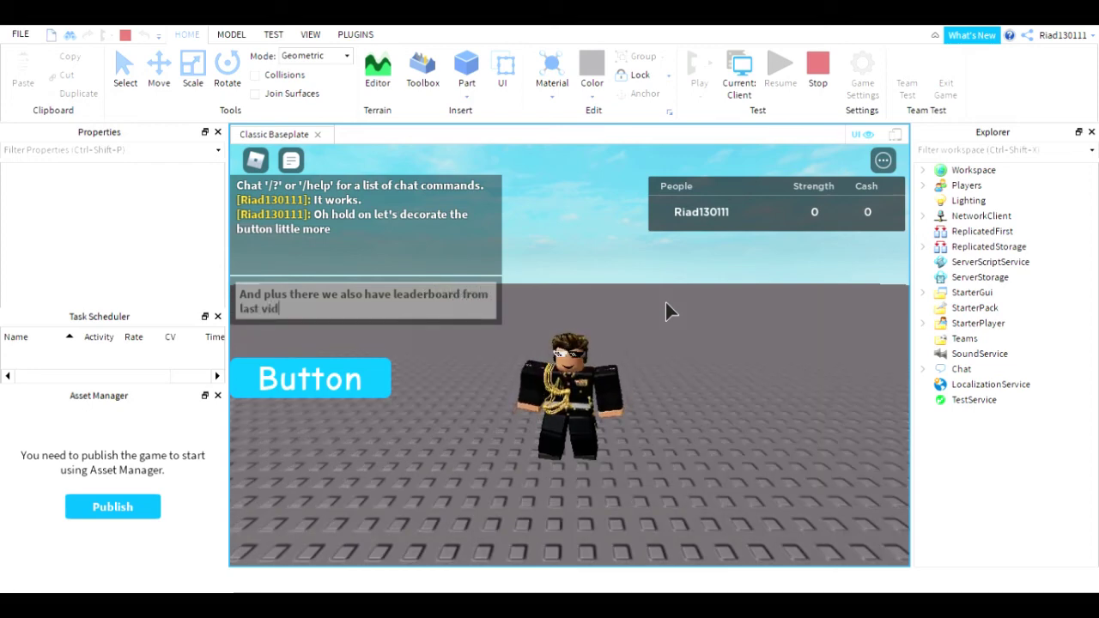
key("Return")
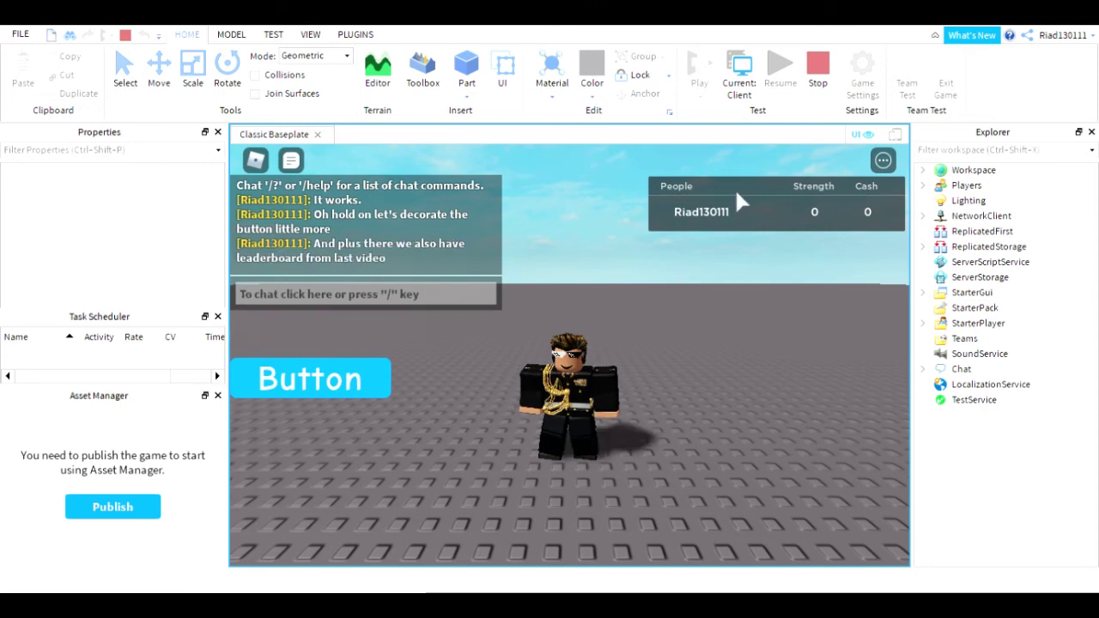
- Send the in-game chat messages "Make sure you check it out later" and "after this one I mean"
key("slash")
type("Make sure ")
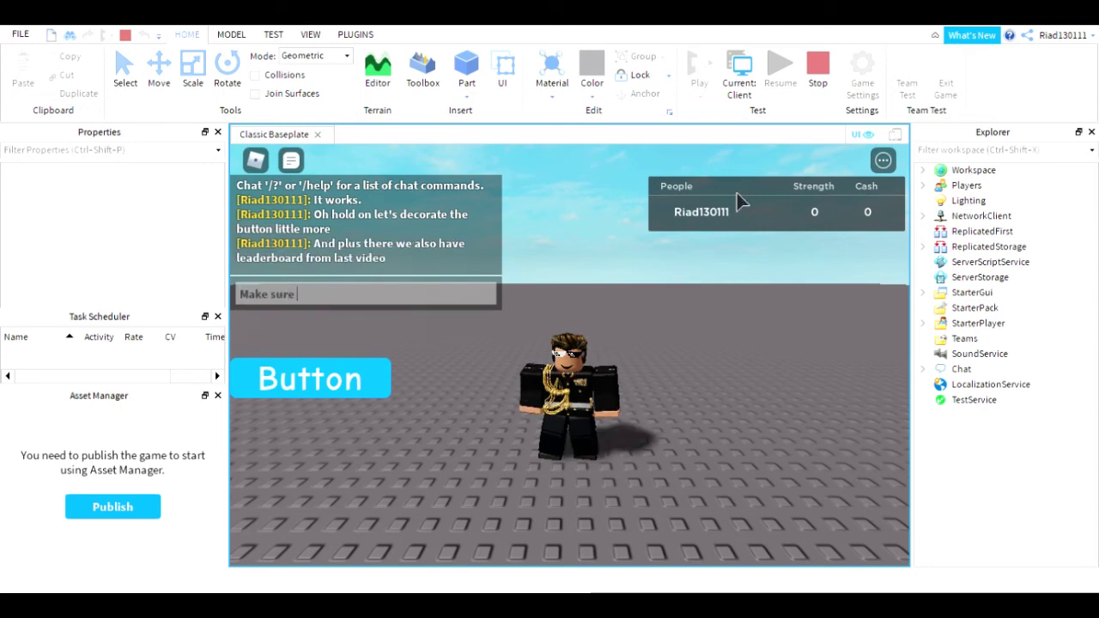
type("you chec")
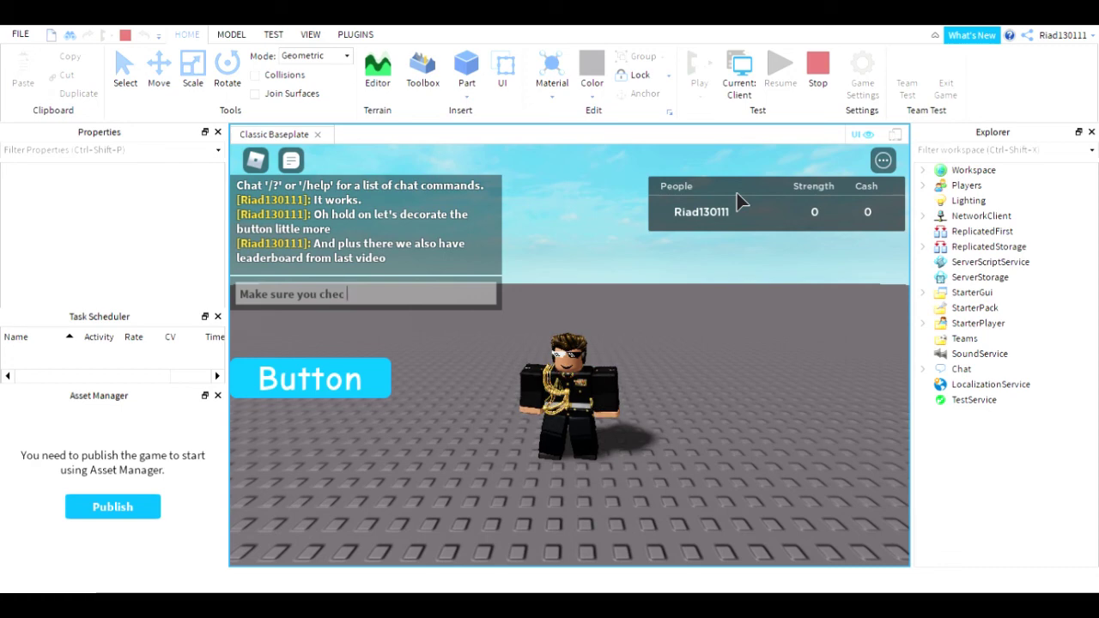
type("k it out later")
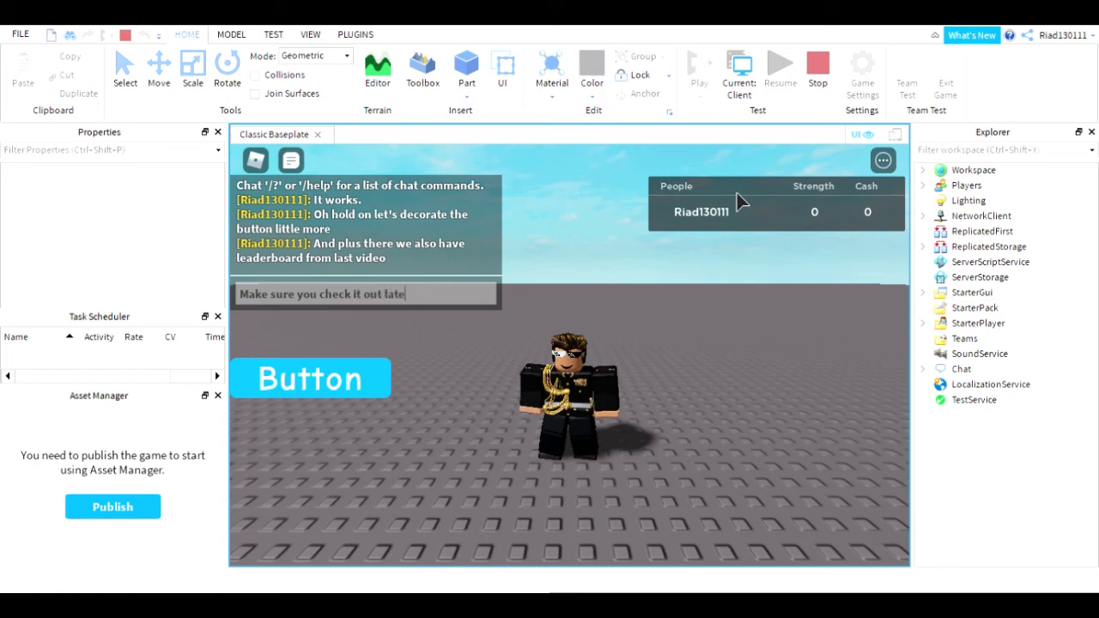
key("Return")
key("slash")
type("aft")
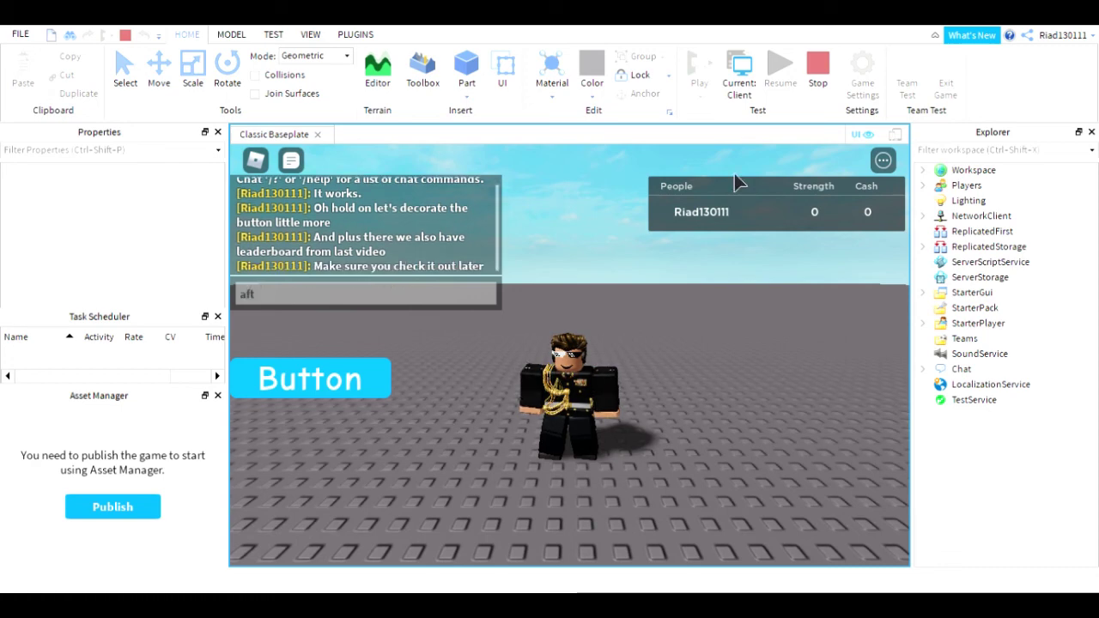
type("er this one I mean")
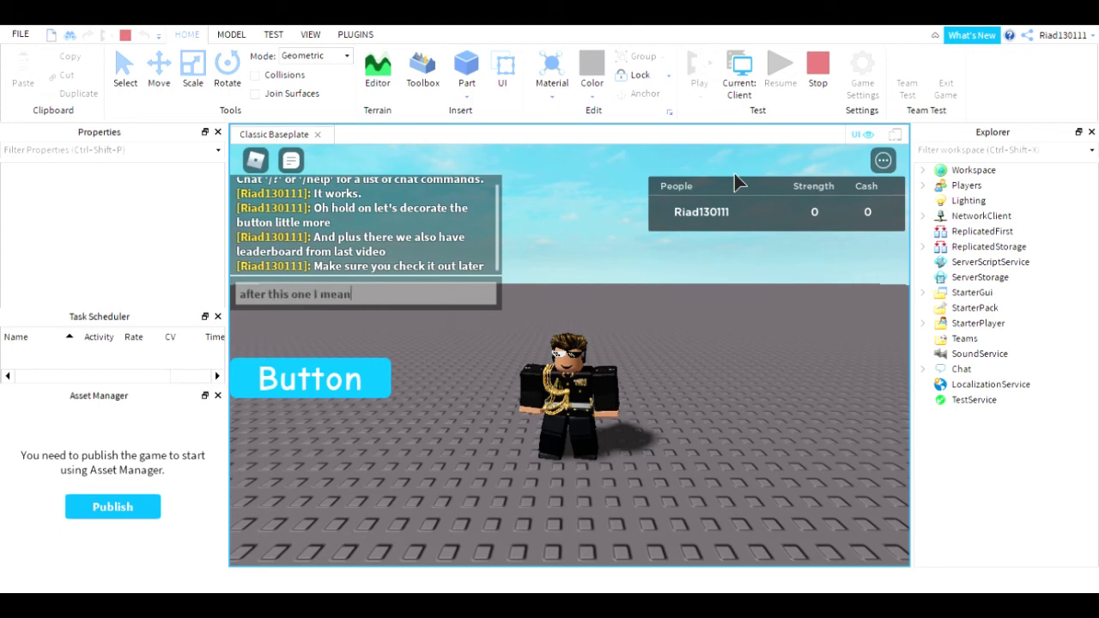
key("Return")
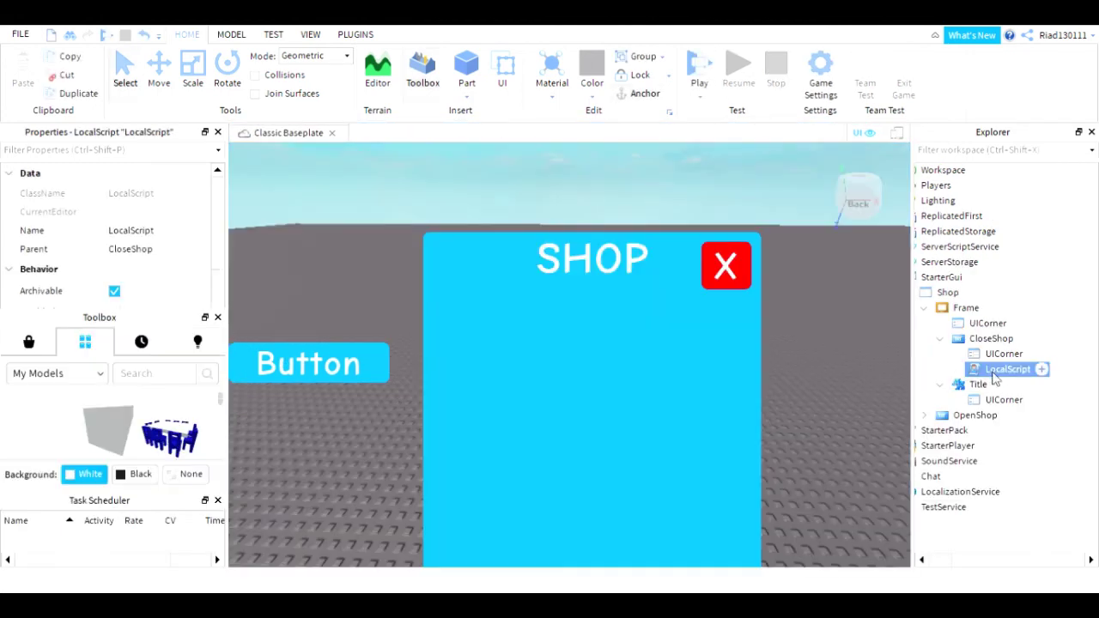
- Collapse CloseShop and Title in the hierarchy and change the OpenShop button's text to Shop
left_click(939, 339)
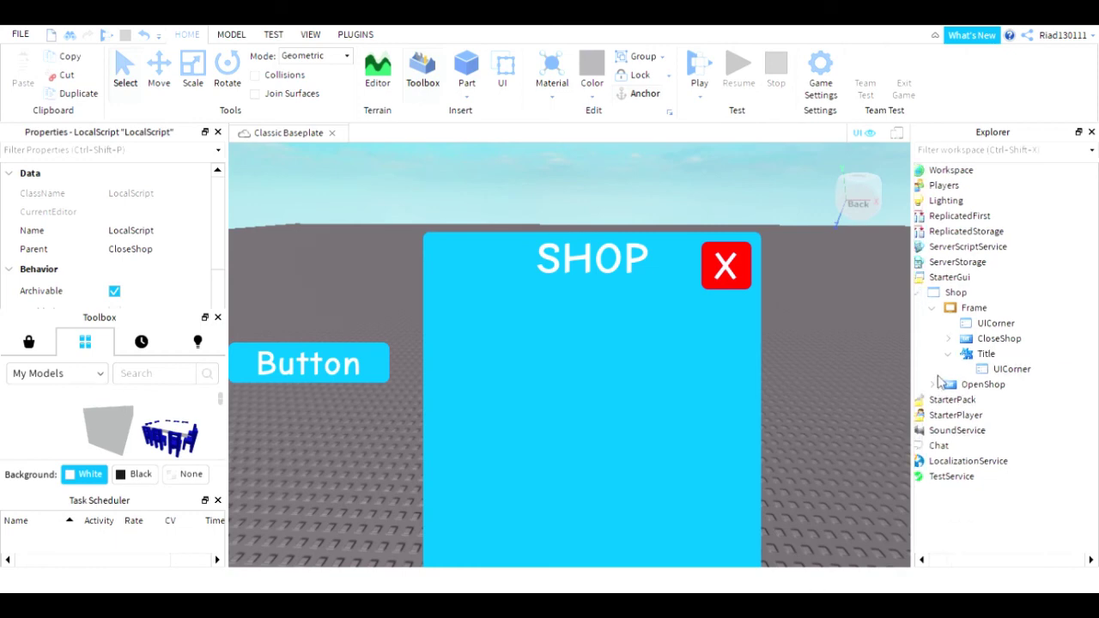
left_click(941, 353)
left_click(955, 369)
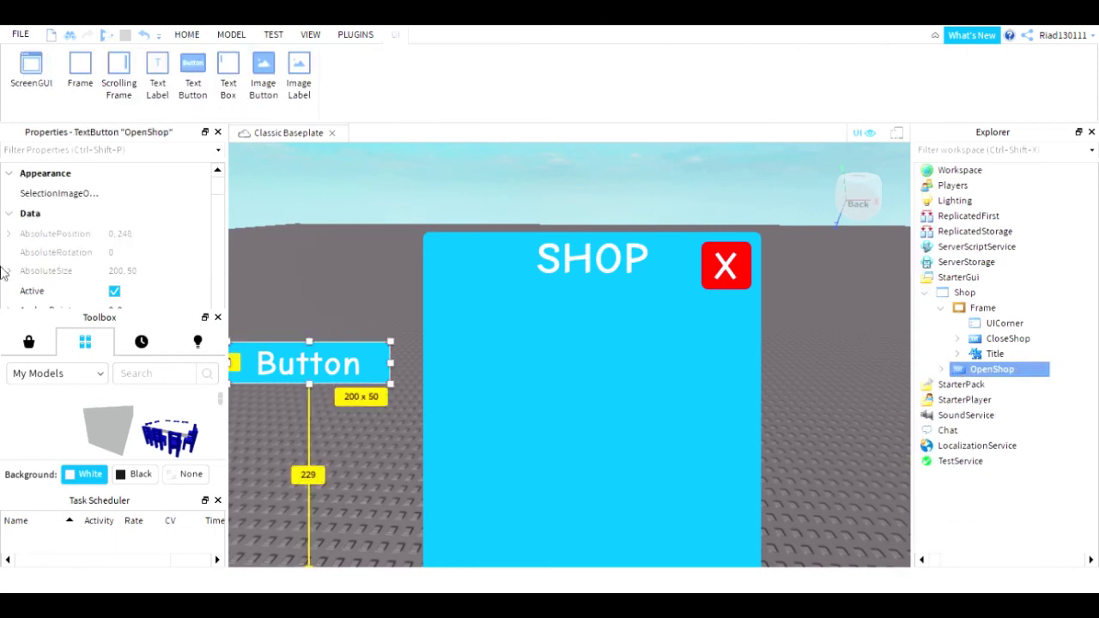
scroll(138, 270, "down", 10)
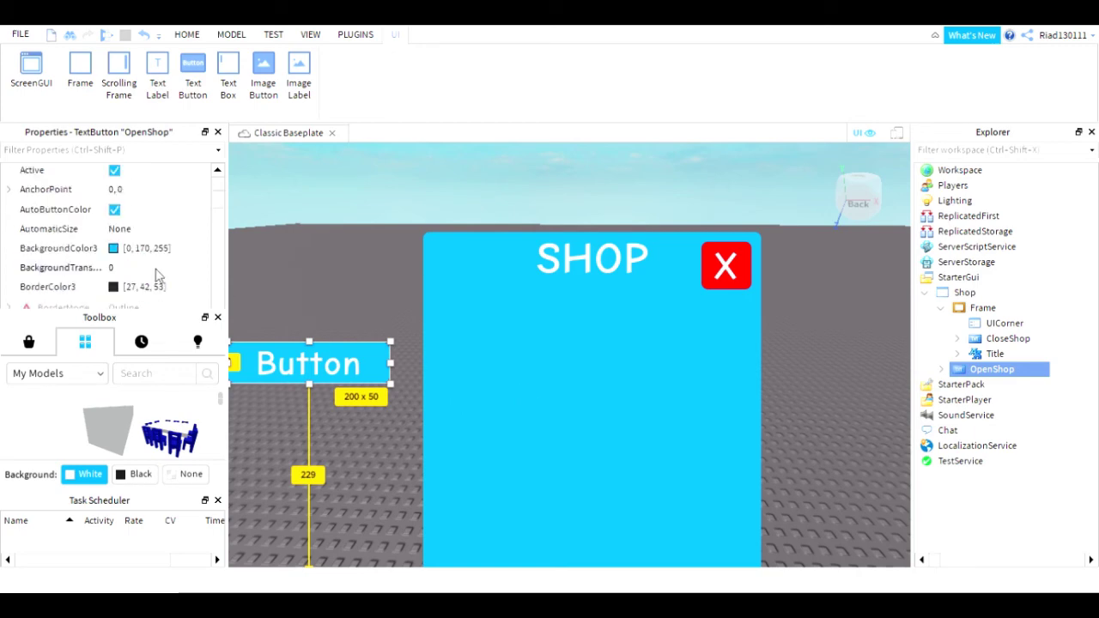
scroll(133, 268, "down", 4)
scroll(132, 266, "up", 2)
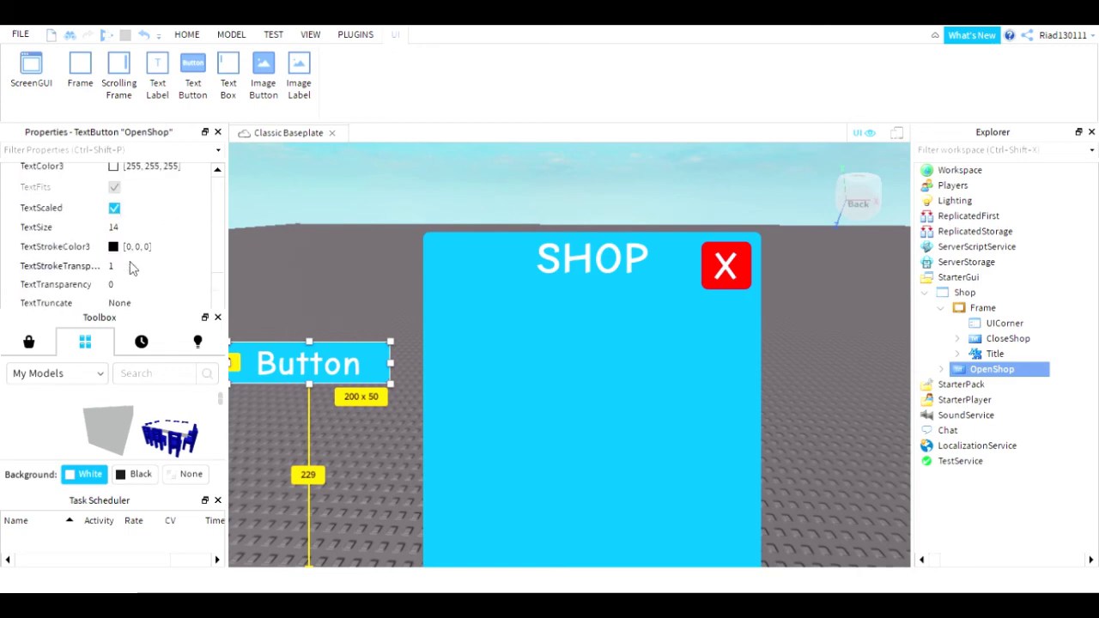
scroll(130, 265, "down", 1)
scroll(131, 264, "up", 2)
left_click(136, 188)
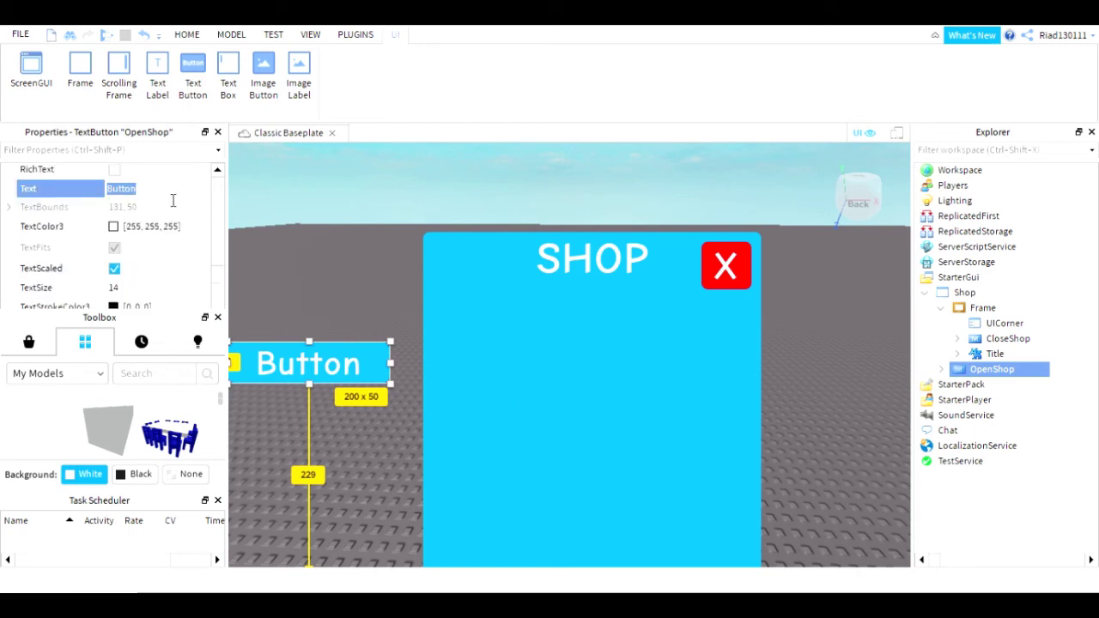
type("Shop")
key("Return")
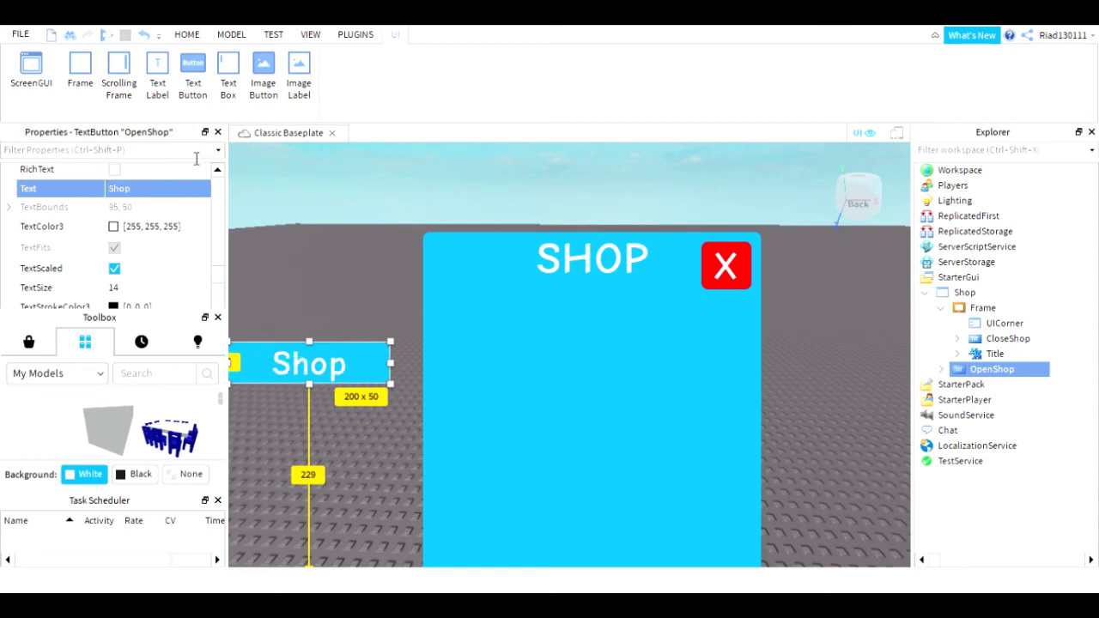
left_click(333, 396)
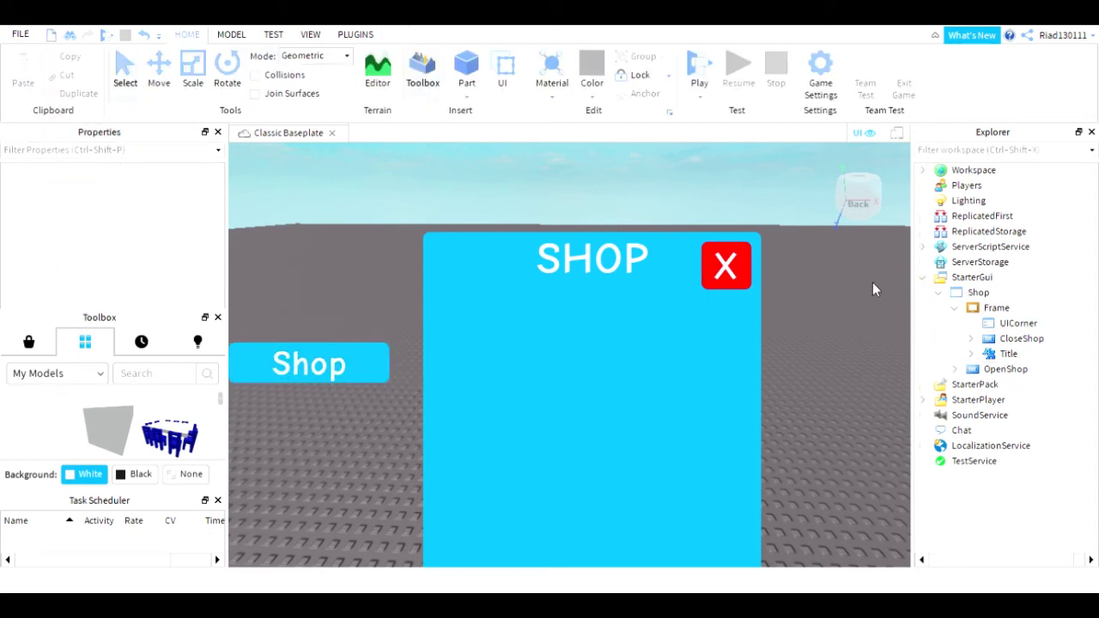
- Turn off the Visible property of the shop's Frame and deselect it
left_click(992, 309)
scroll(131, 253, "down", 3)
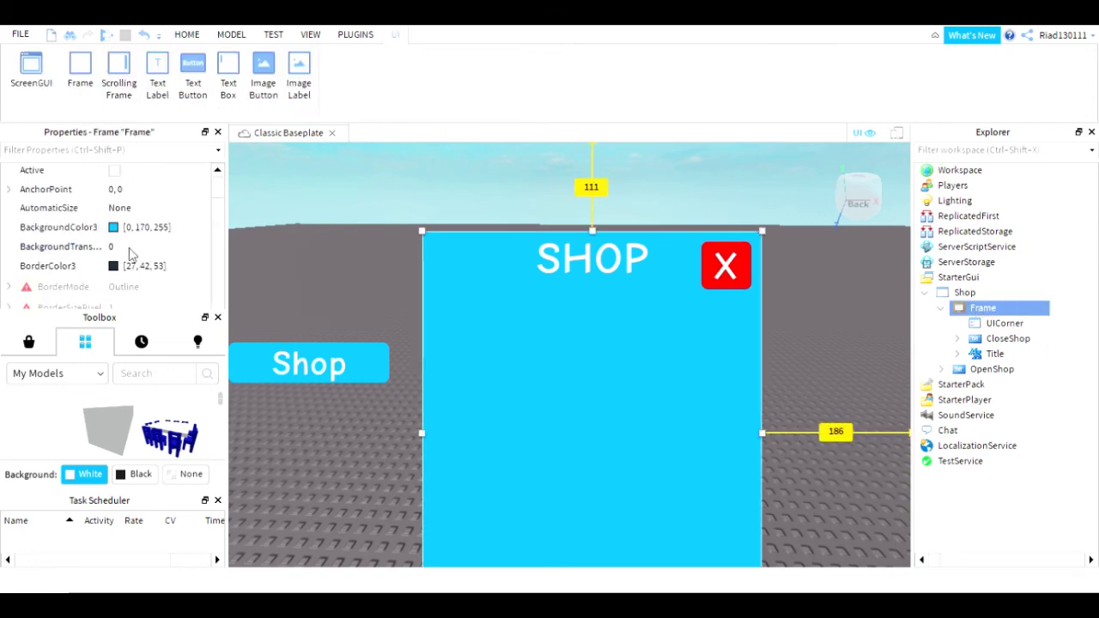
scroll(135, 253, "down", 5)
scroll(138, 254, "down", 2)
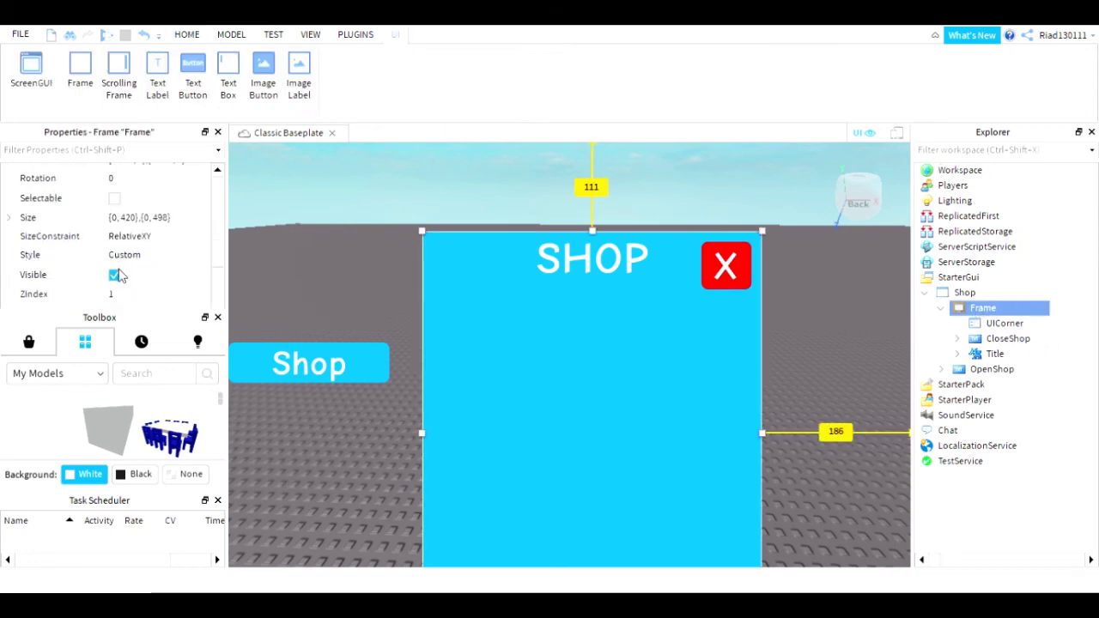
left_click(115, 275)
left_click(387, 258)
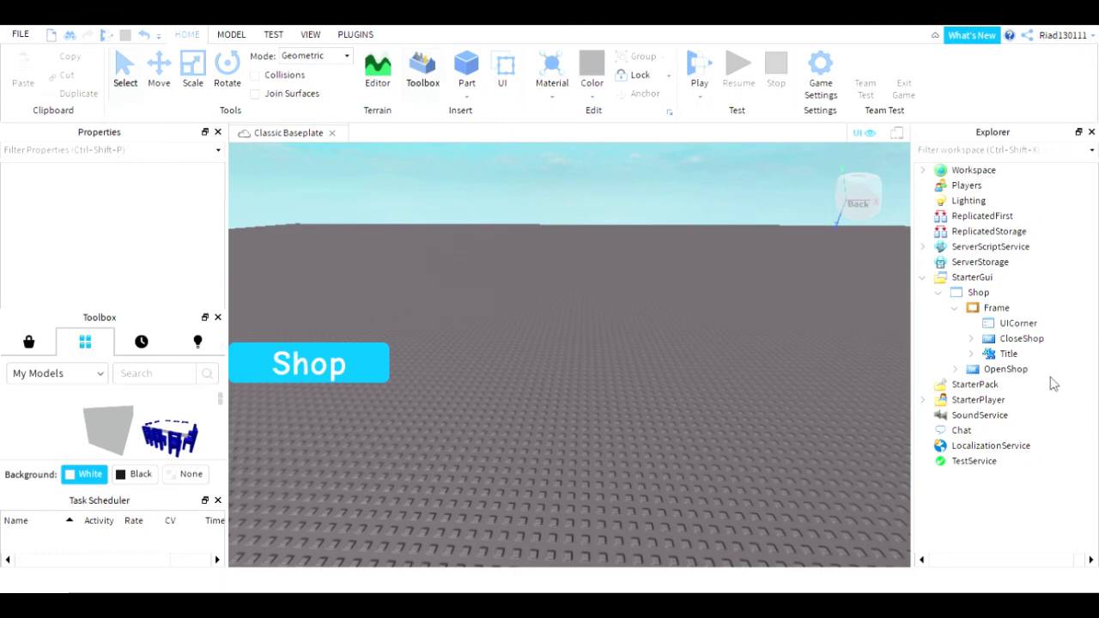
left_click(1014, 175)
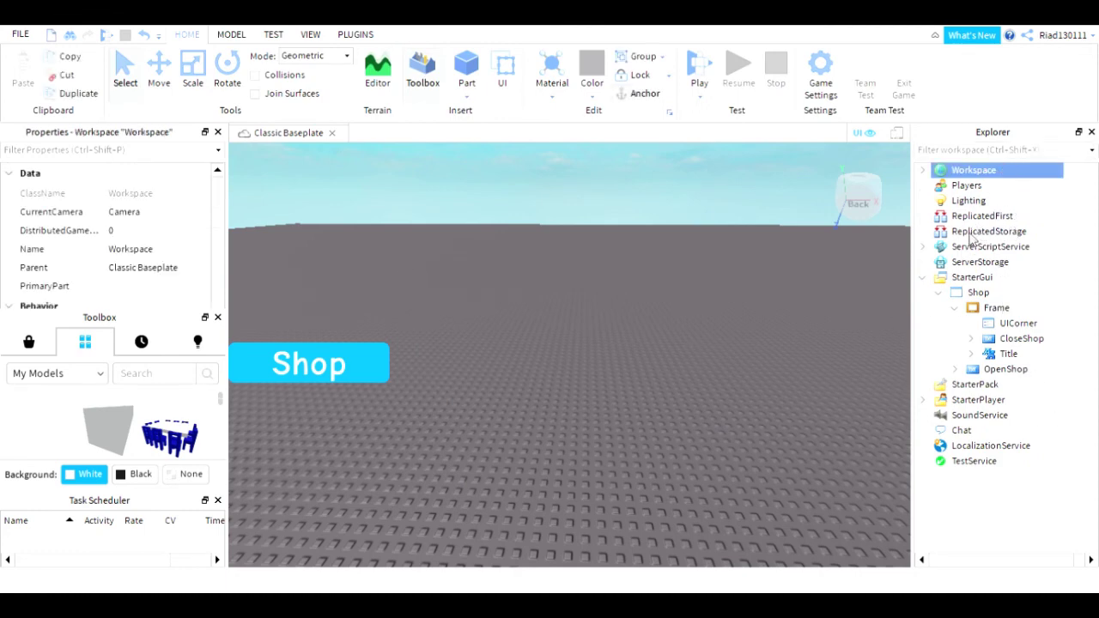